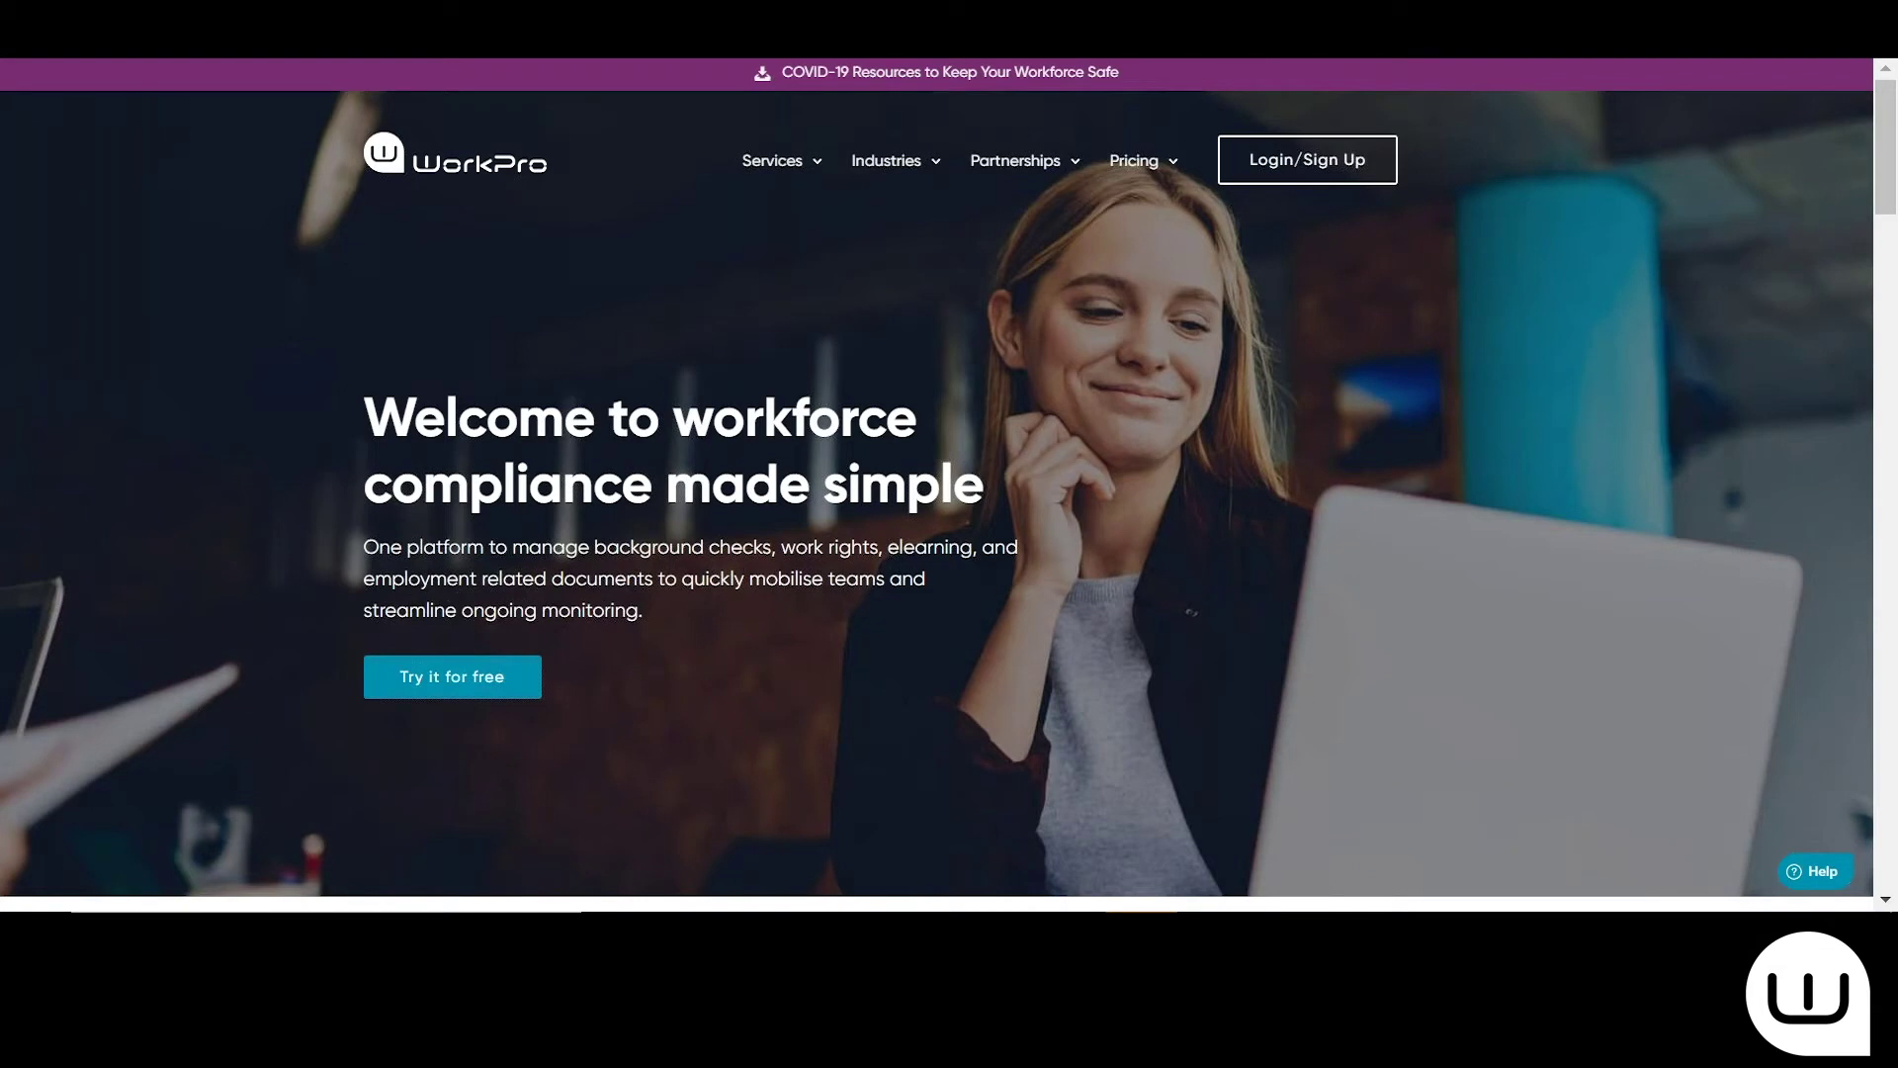
Sign in to WorkPro AUS with the saved test username and the account password
{"action": "left_click", "coordinate": [1314, 162]}
{"action": "left_click", "coordinate": [820, 646]}
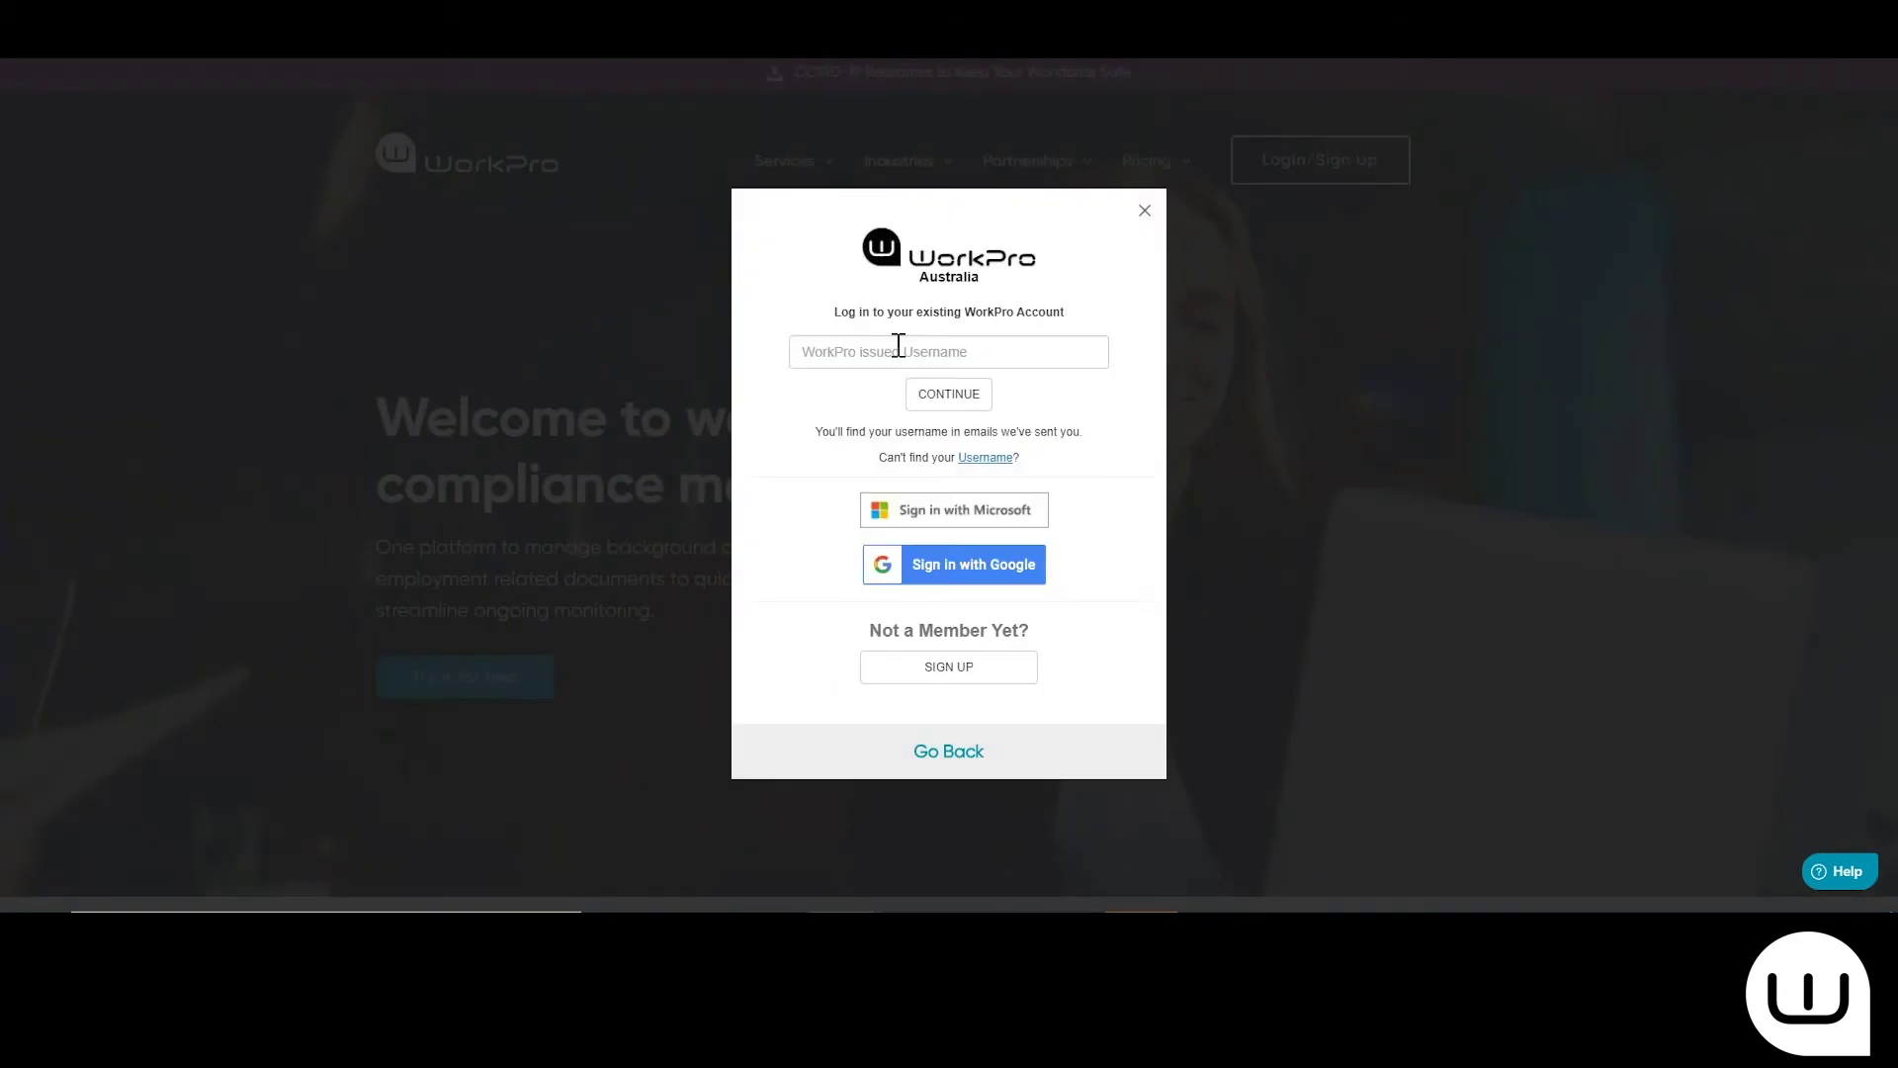
{"action": "left_click", "coordinate": [898, 351]}
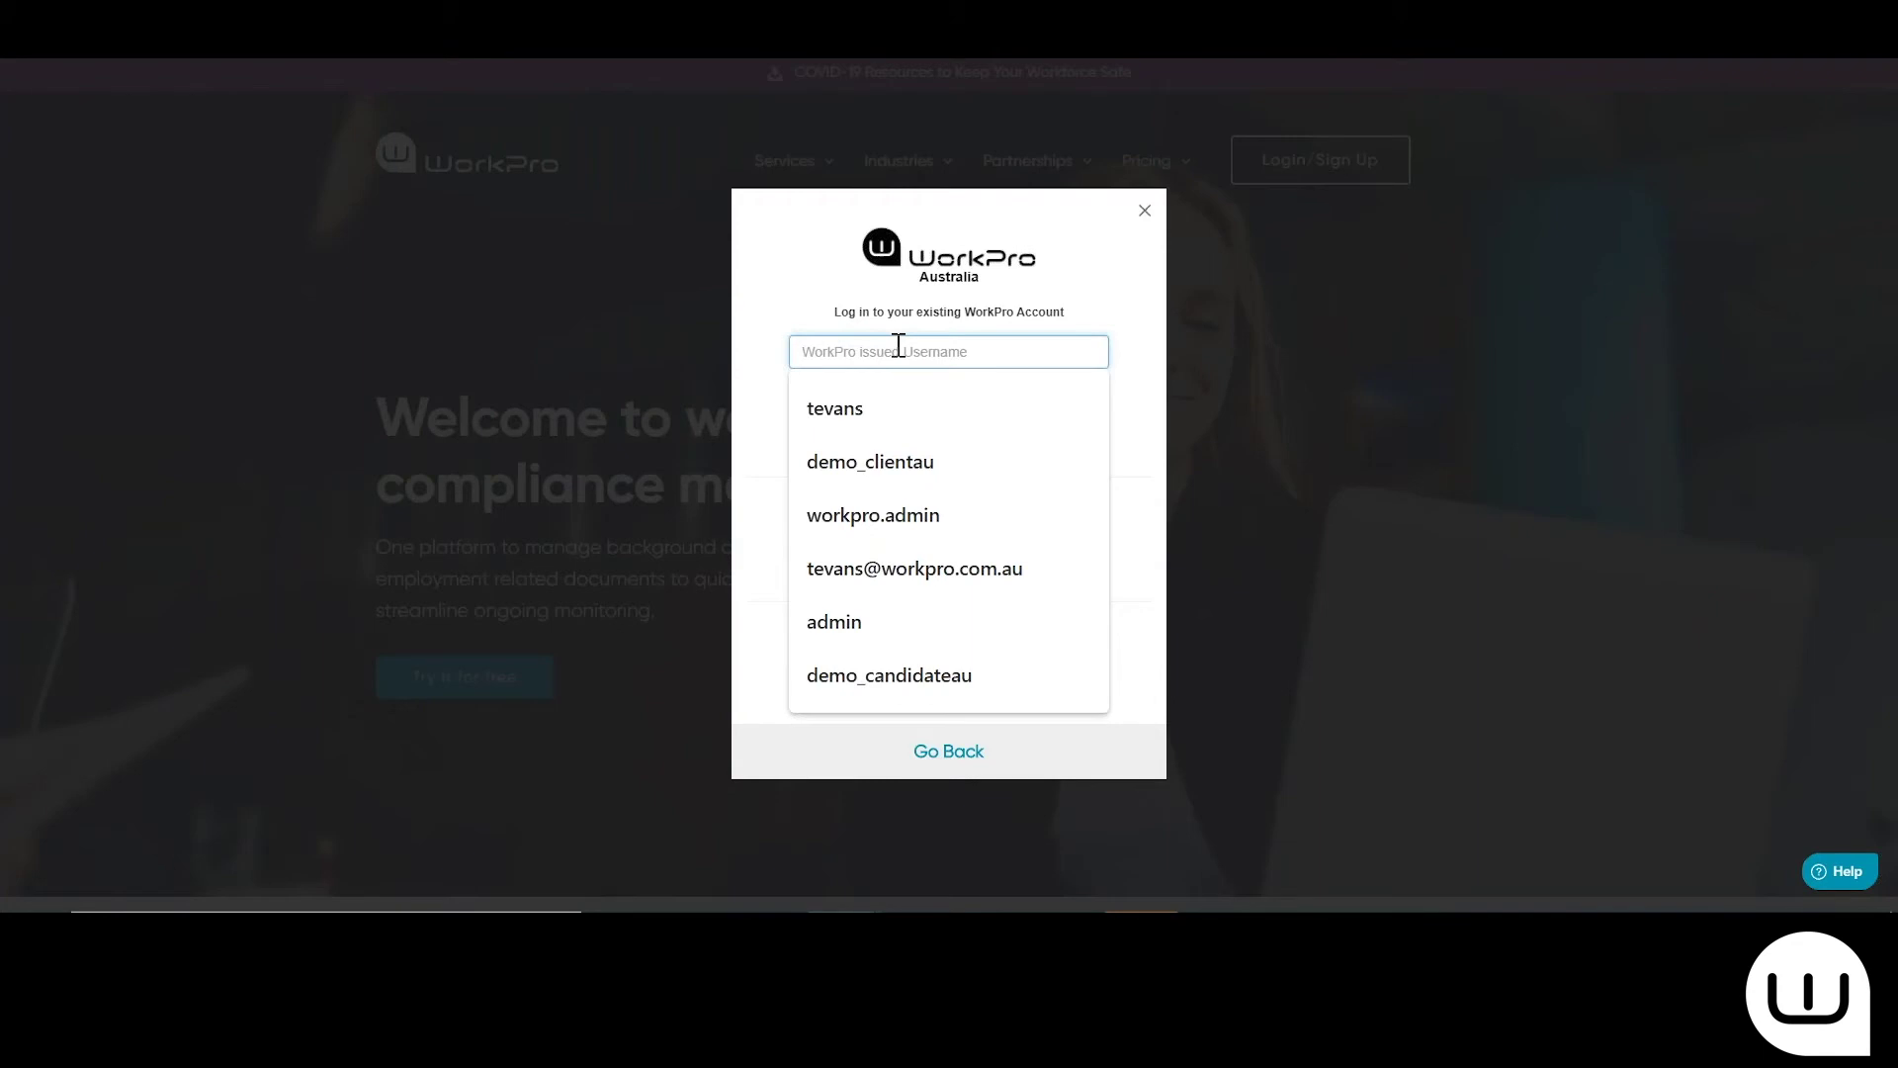
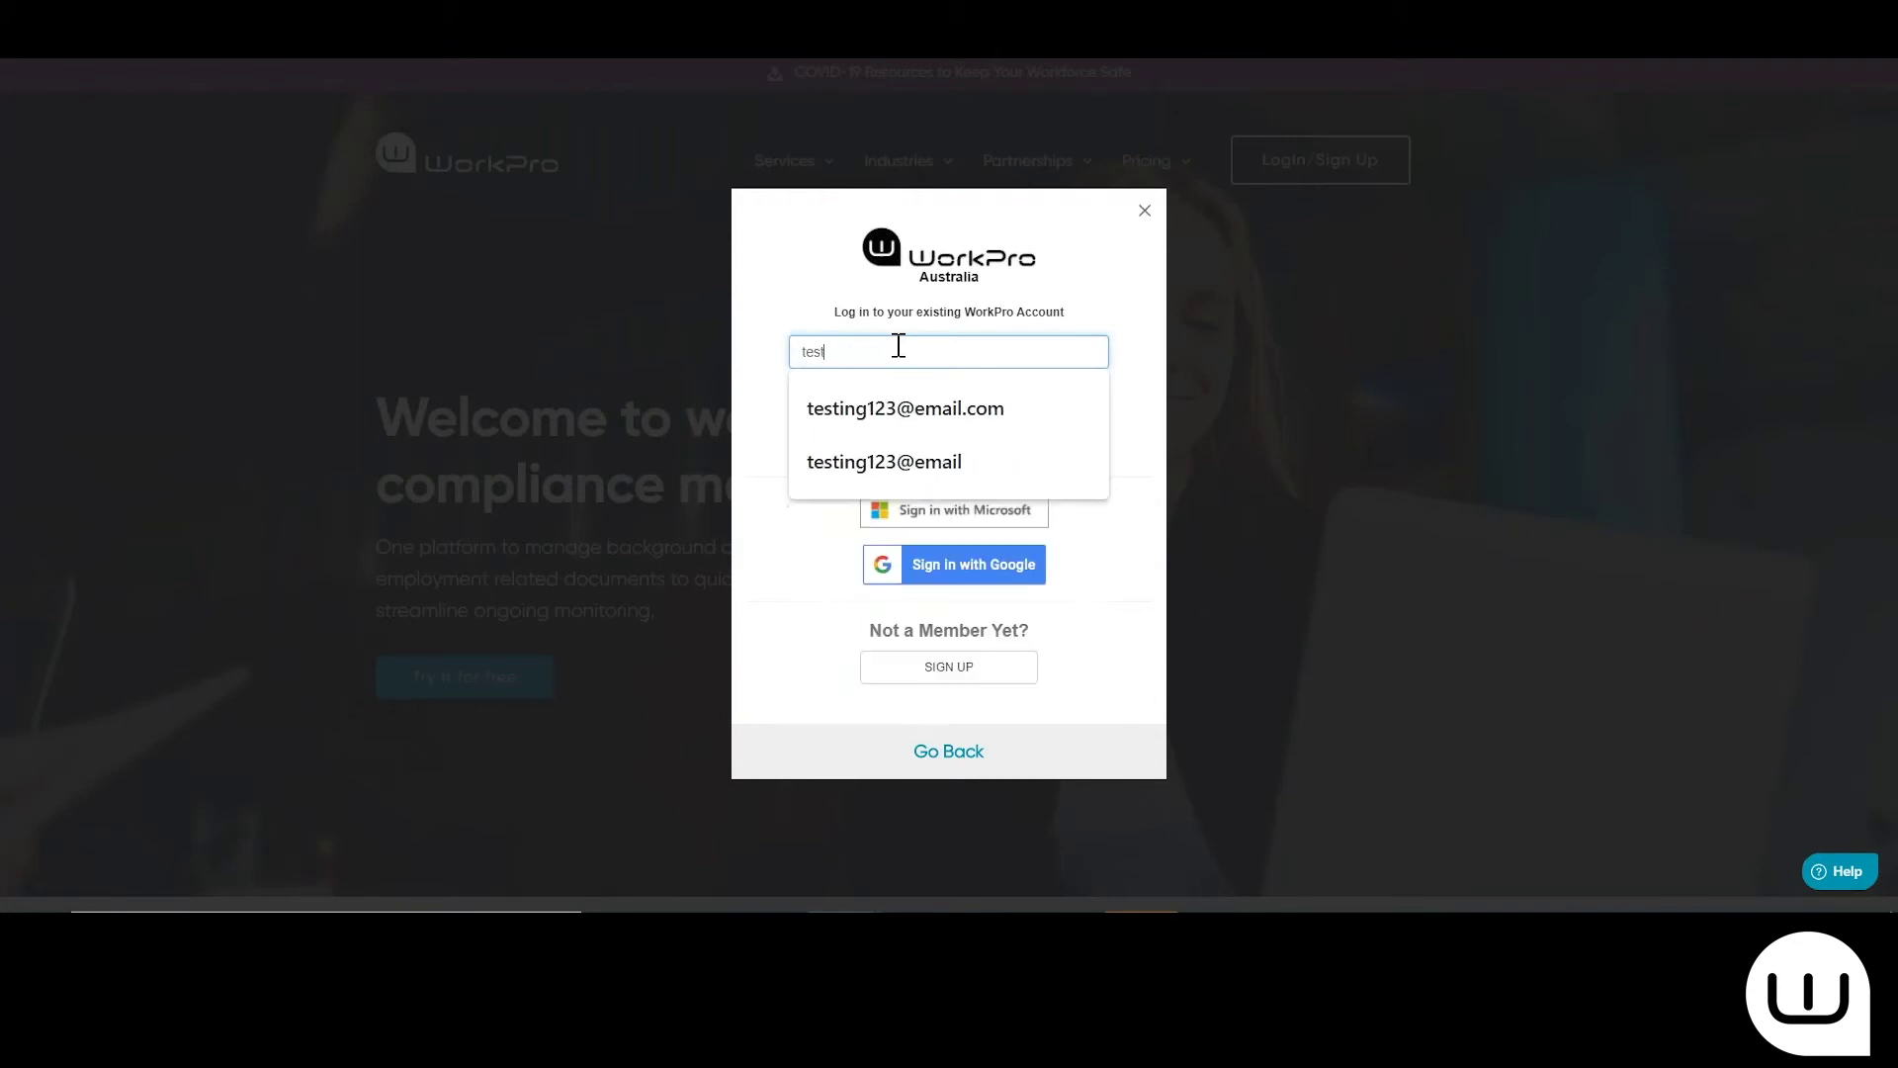
{"action": "left_click", "coordinate": [993, 410]}
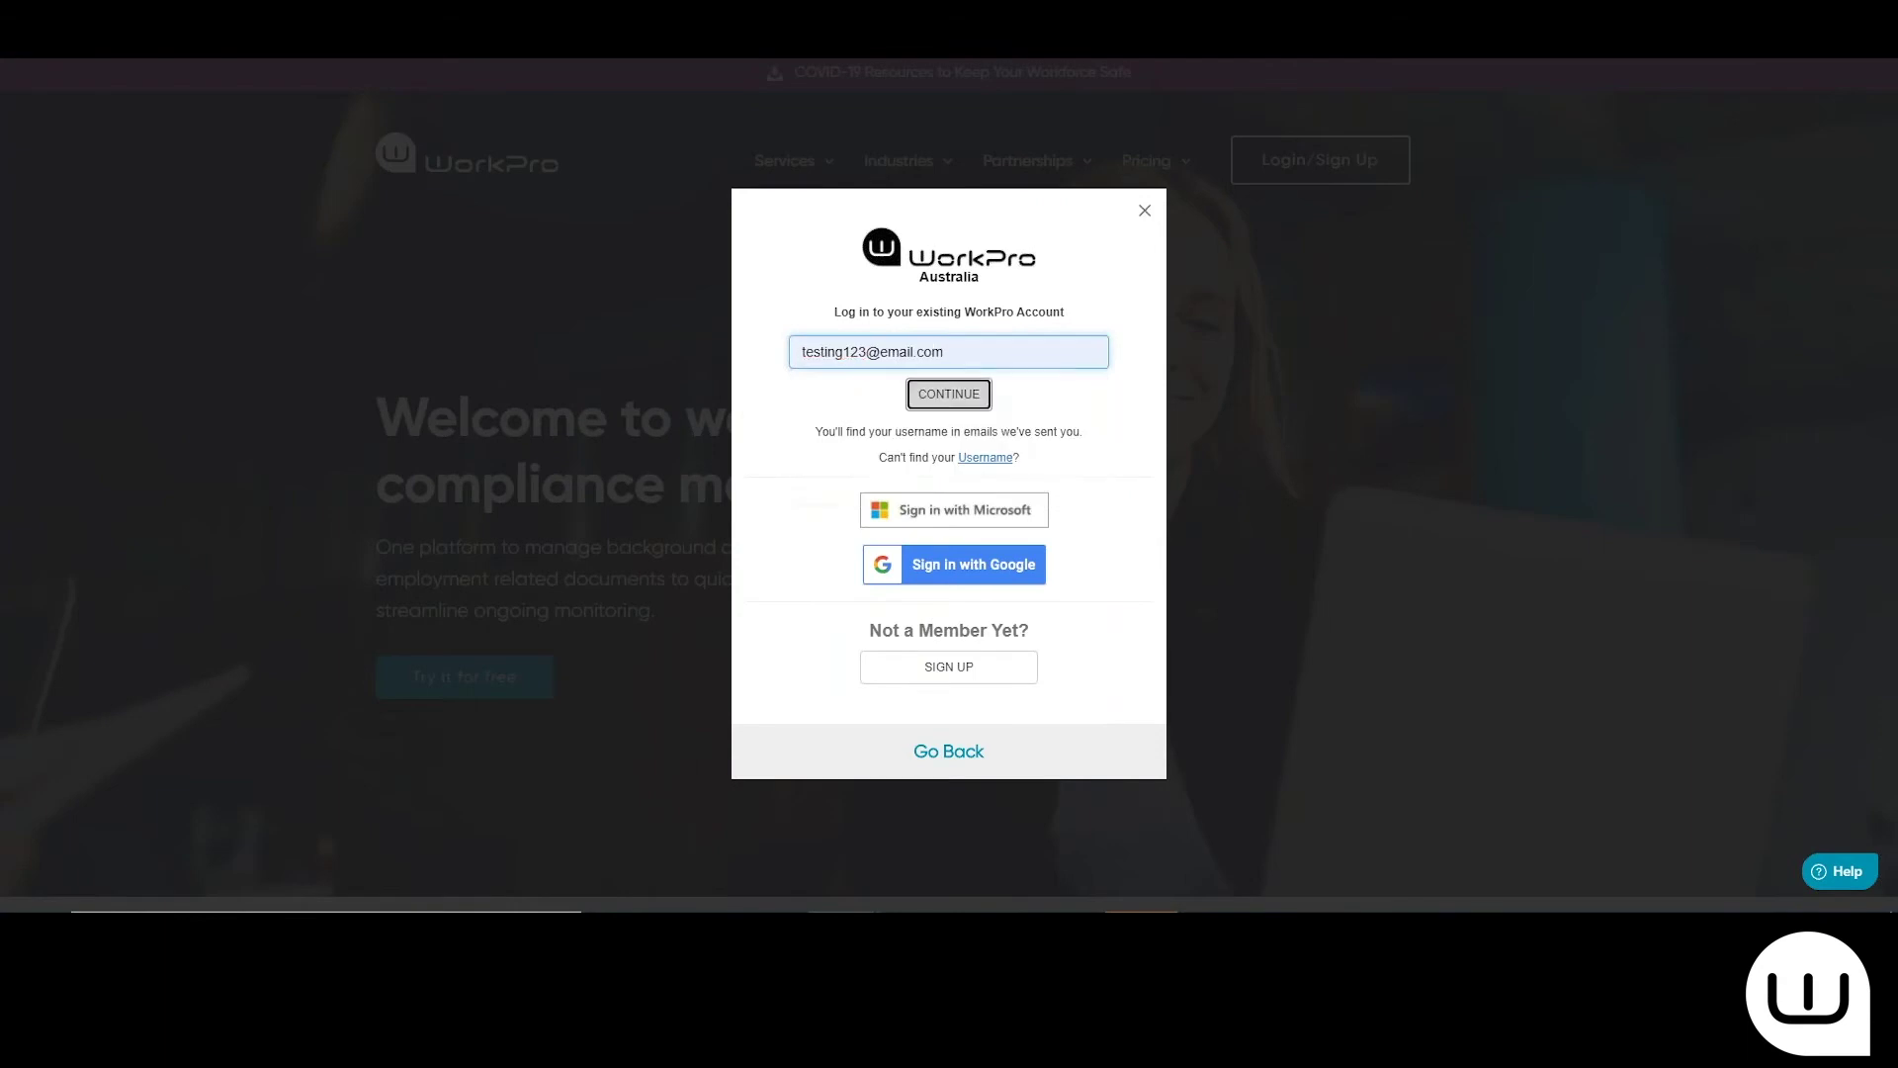
{"action": "left_click", "coordinate": [944, 390]}
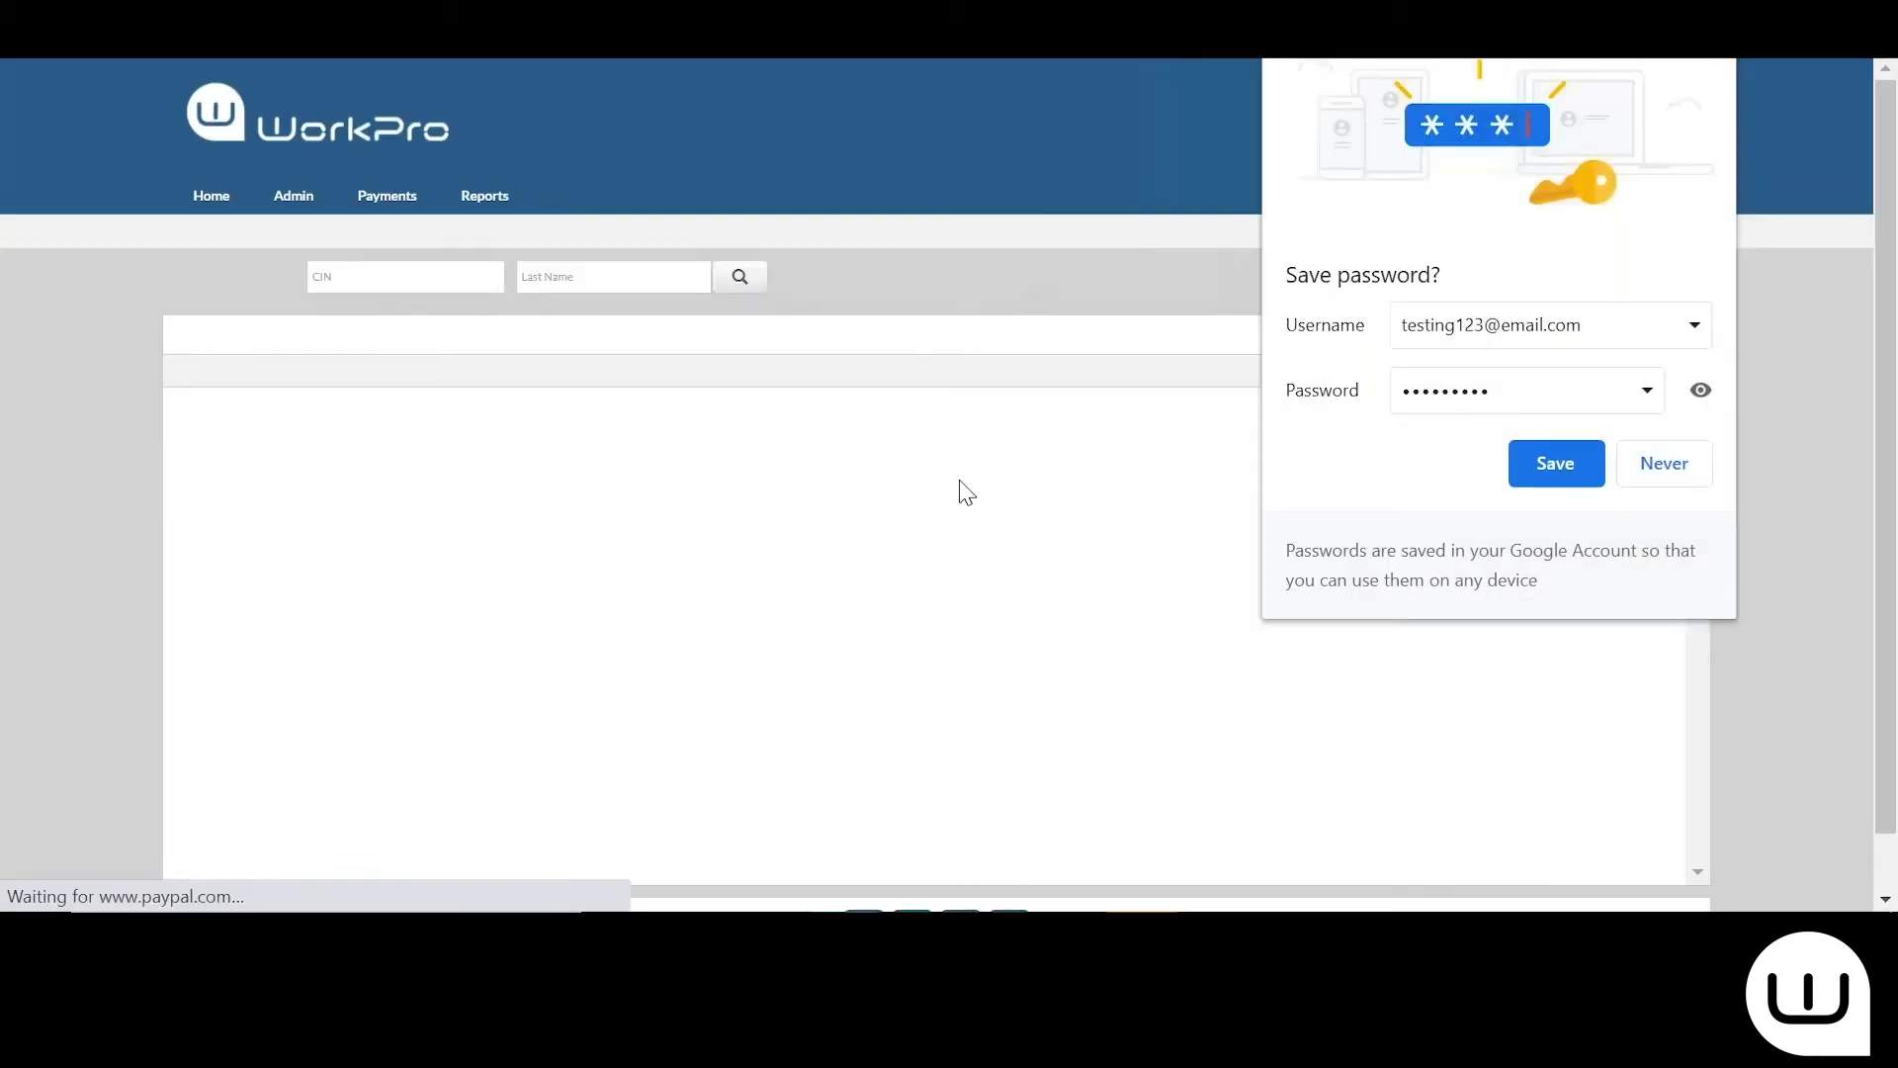
Save the browser password, start a new-candidate request, view its Reference Check section, then discard it
{"action": "left_click", "coordinate": [1581, 479]}
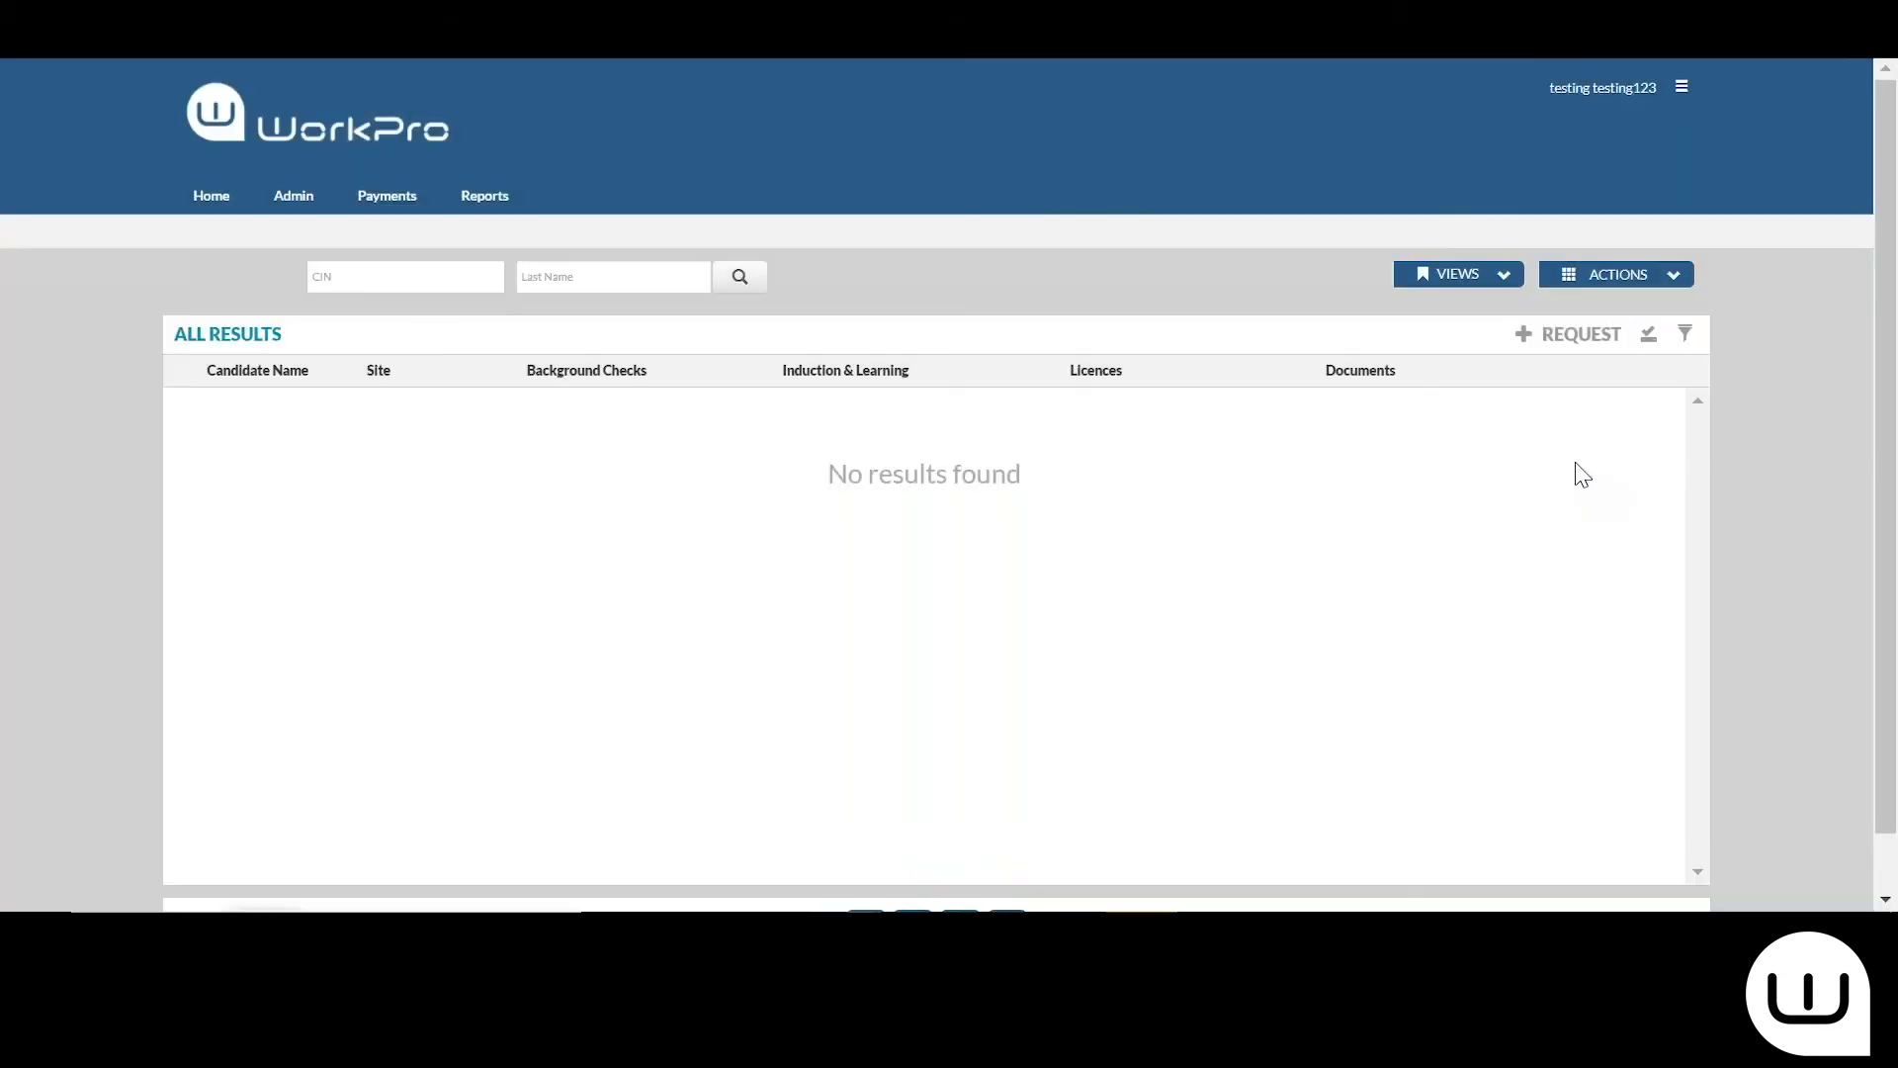
{"action": "left_click", "coordinate": [1578, 336]}
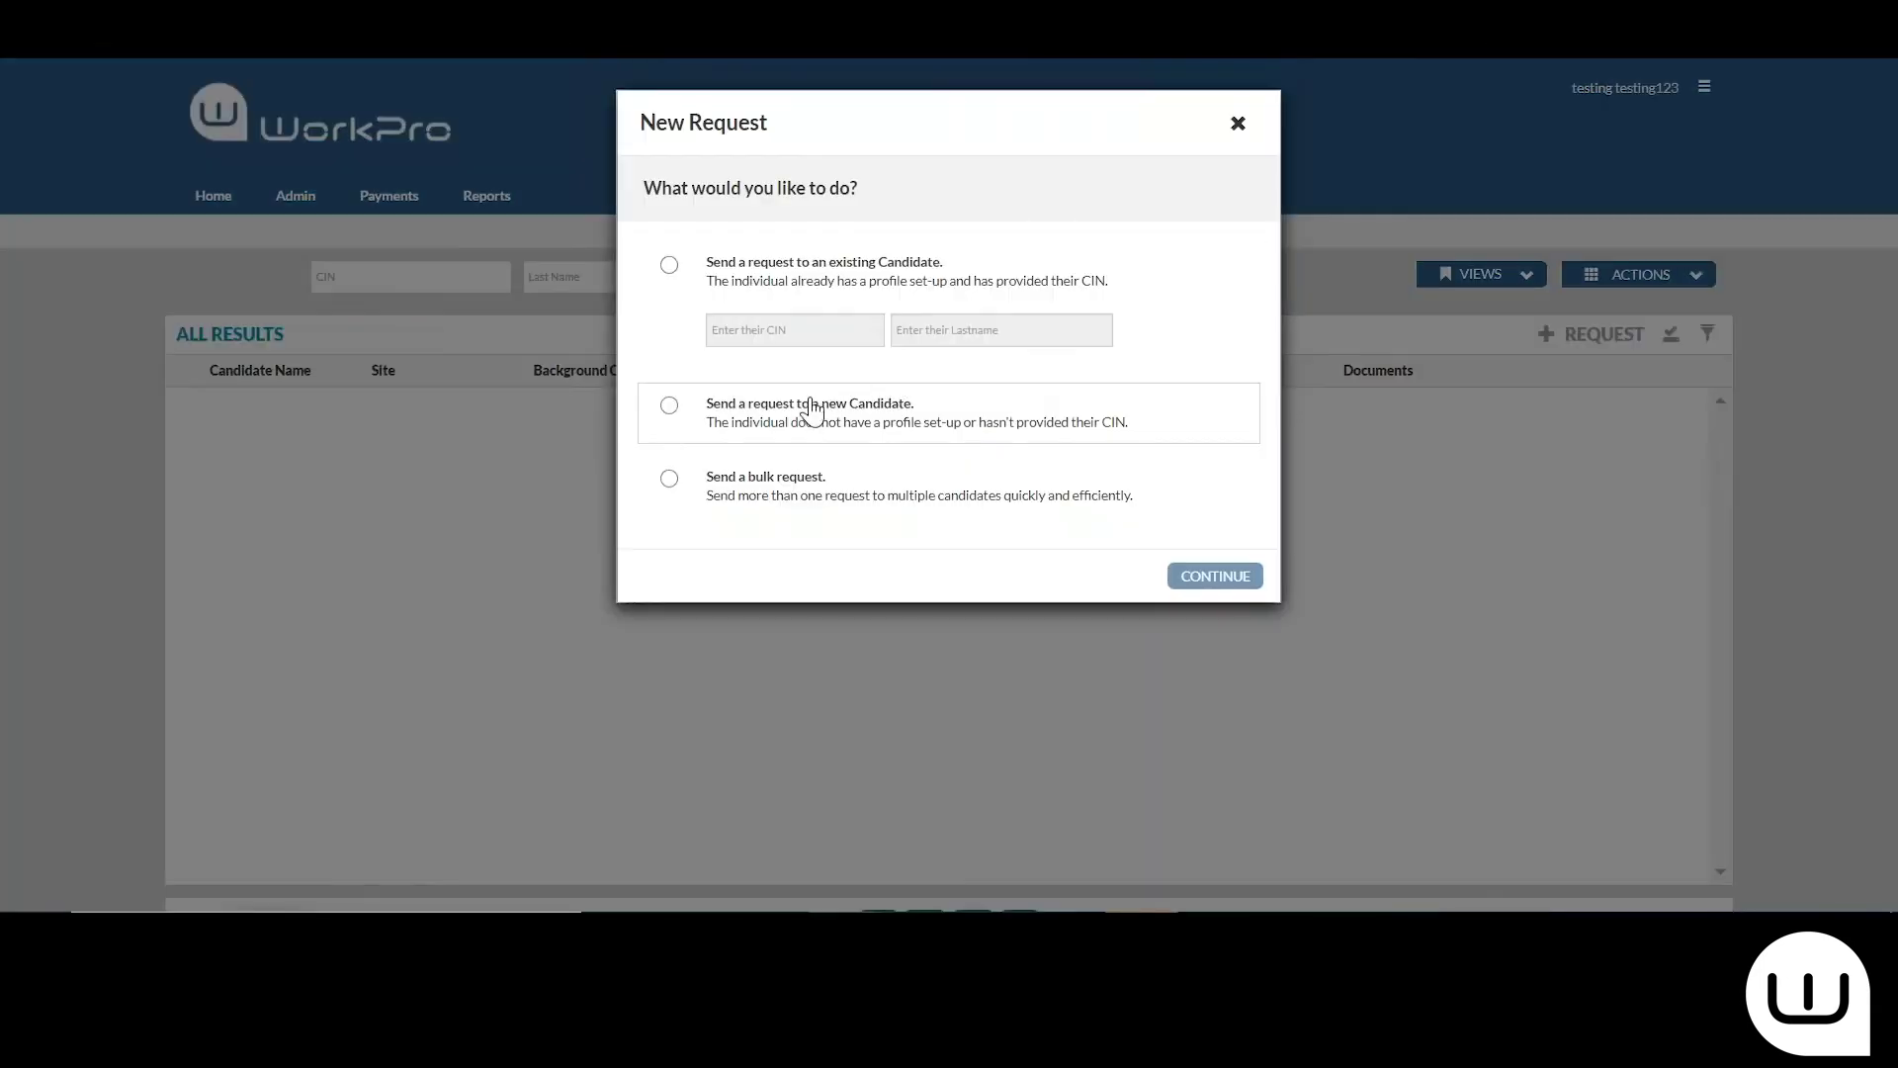
{"action": "left_click", "coordinate": [806, 409]}
{"action": "left_click", "coordinate": [1233, 578]}
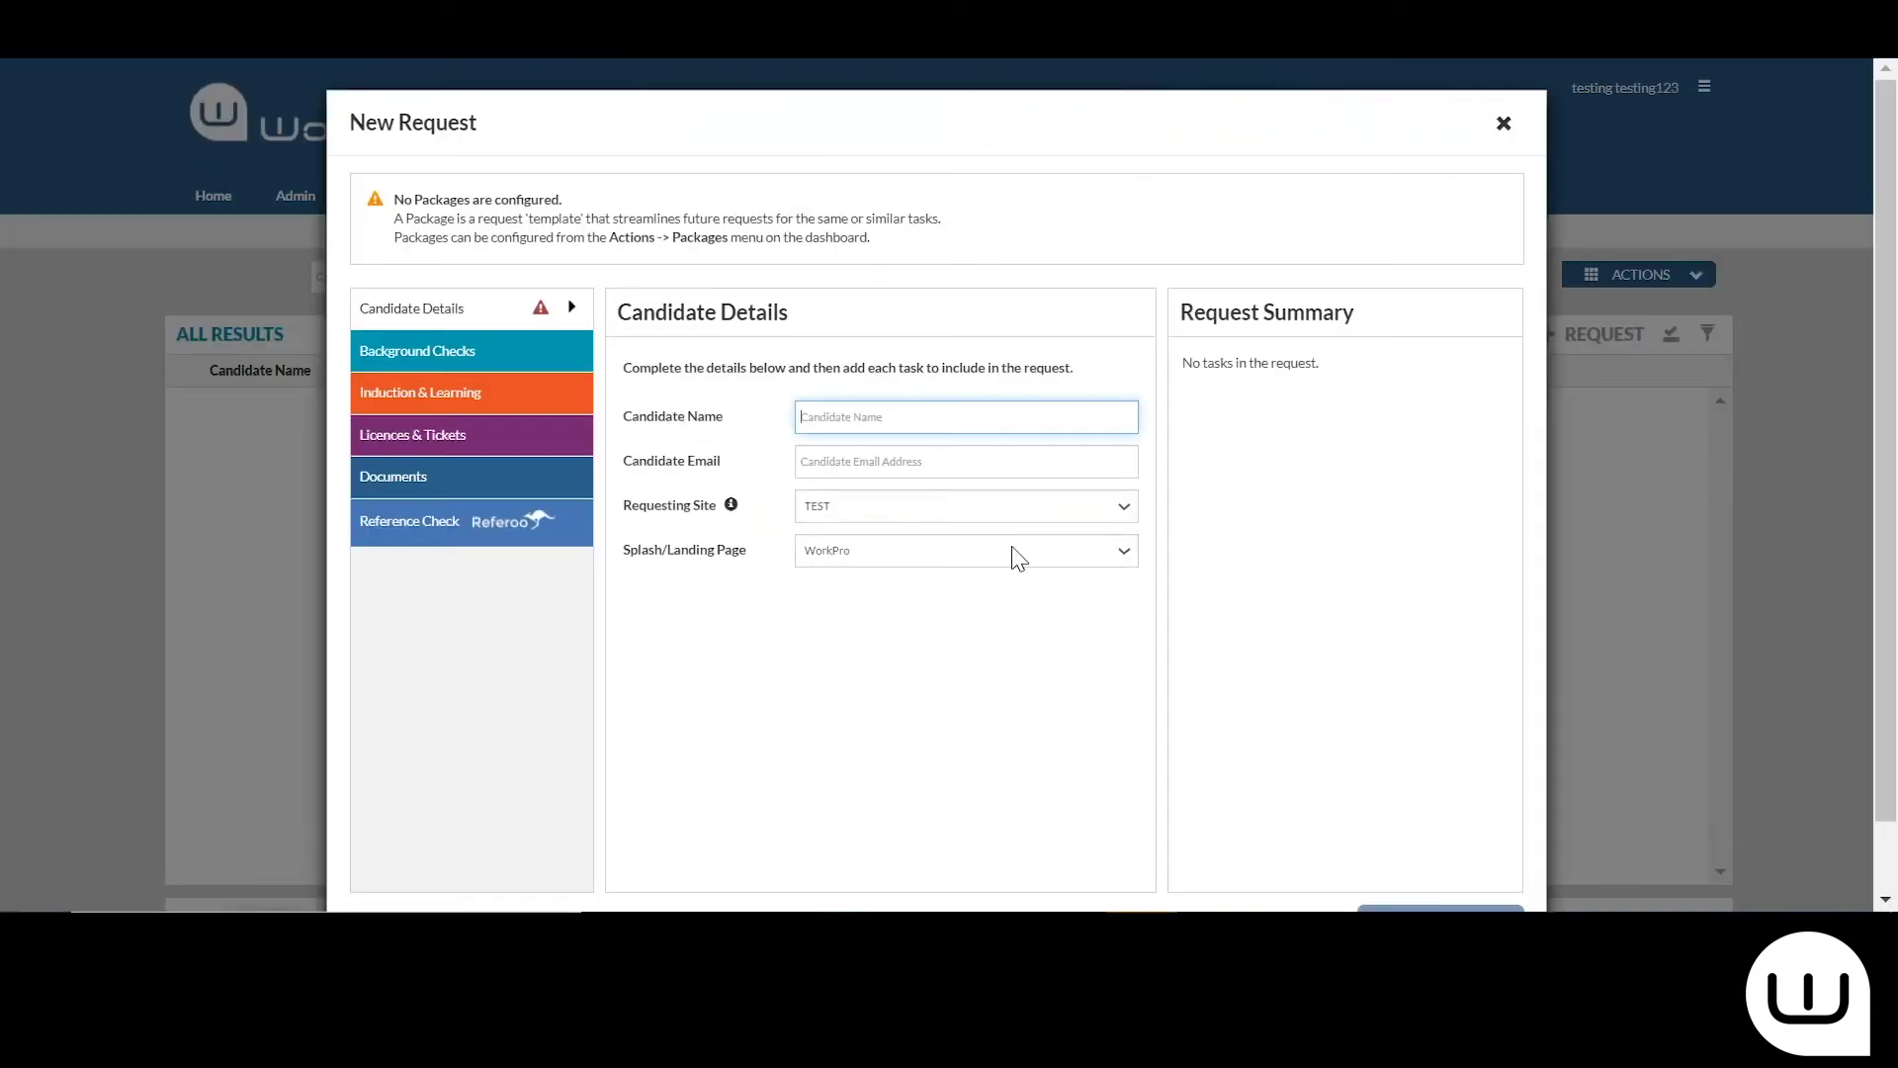
{"action": "left_click", "coordinate": [412, 539]}
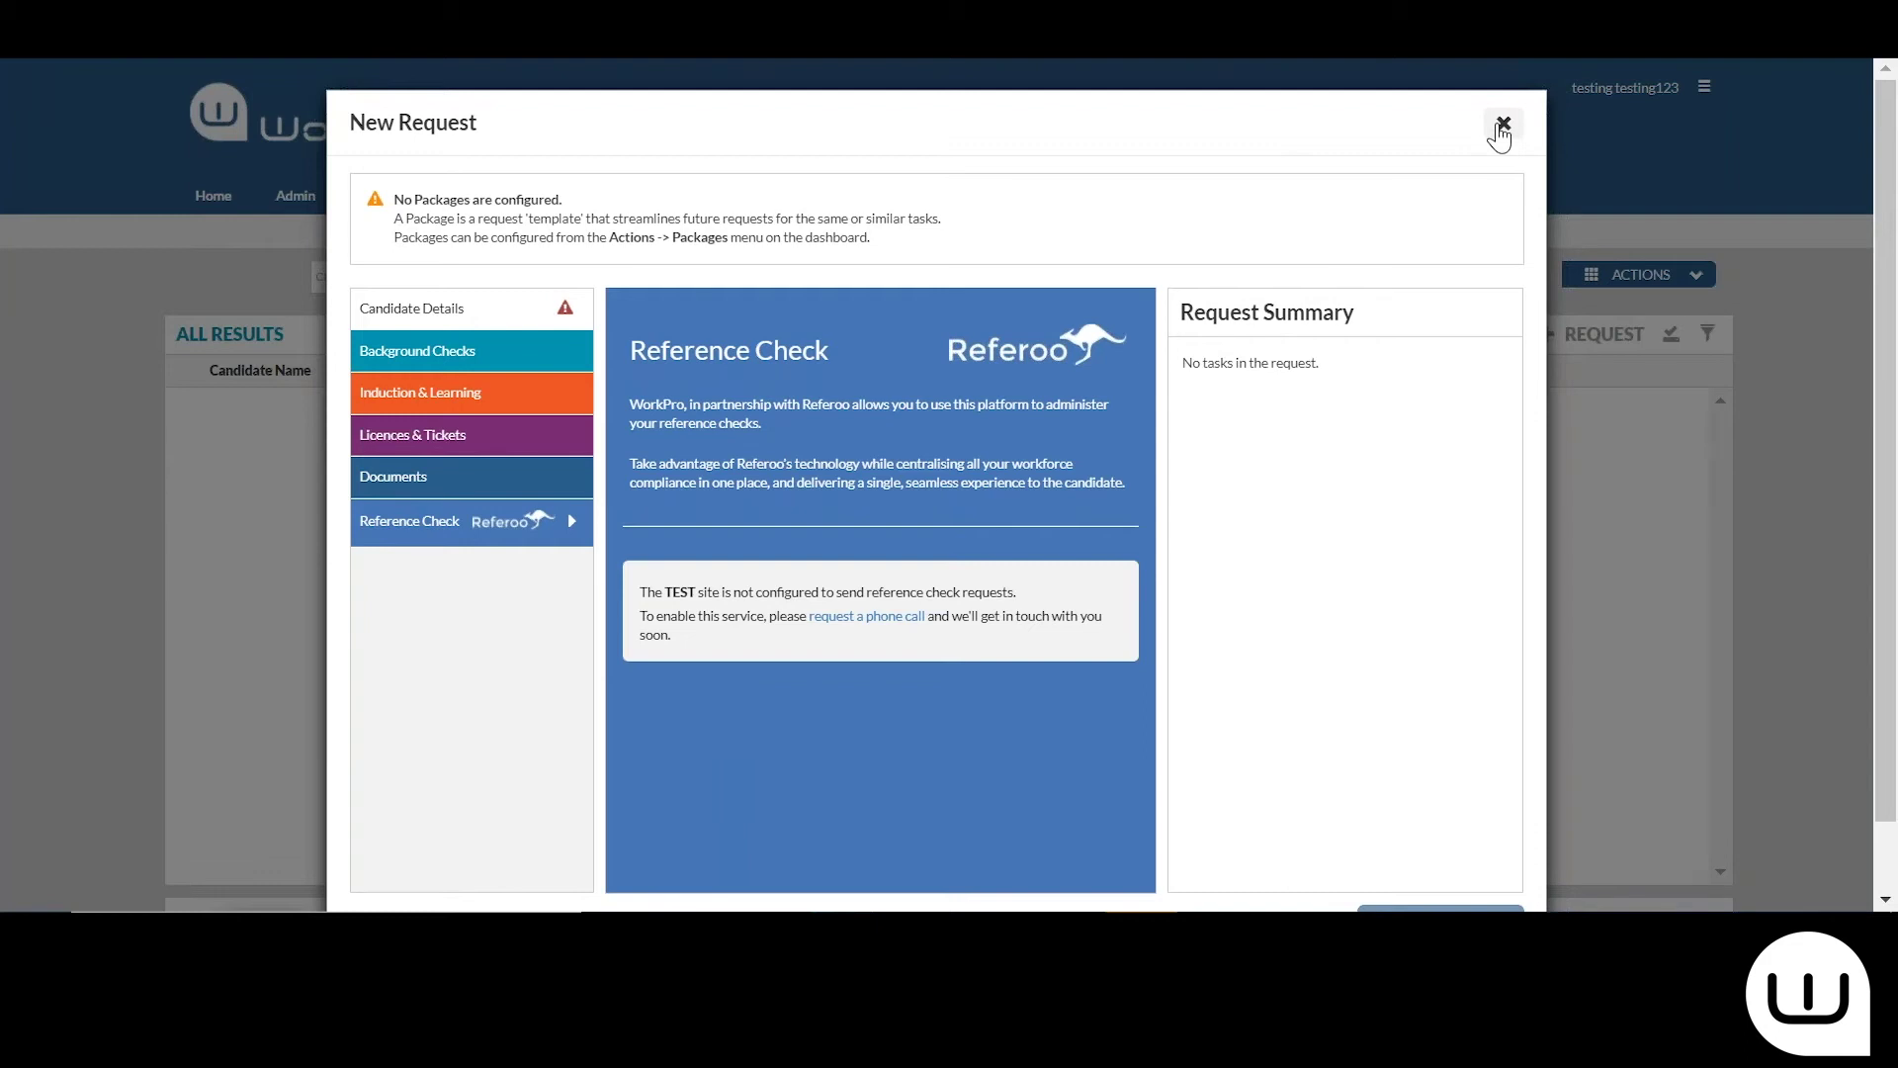
{"action": "left_click", "coordinate": [1504, 129]}
Log out and sign back in to WorkPro AUS with the saved demo client username
{"action": "left_click", "coordinate": [1681, 89]}
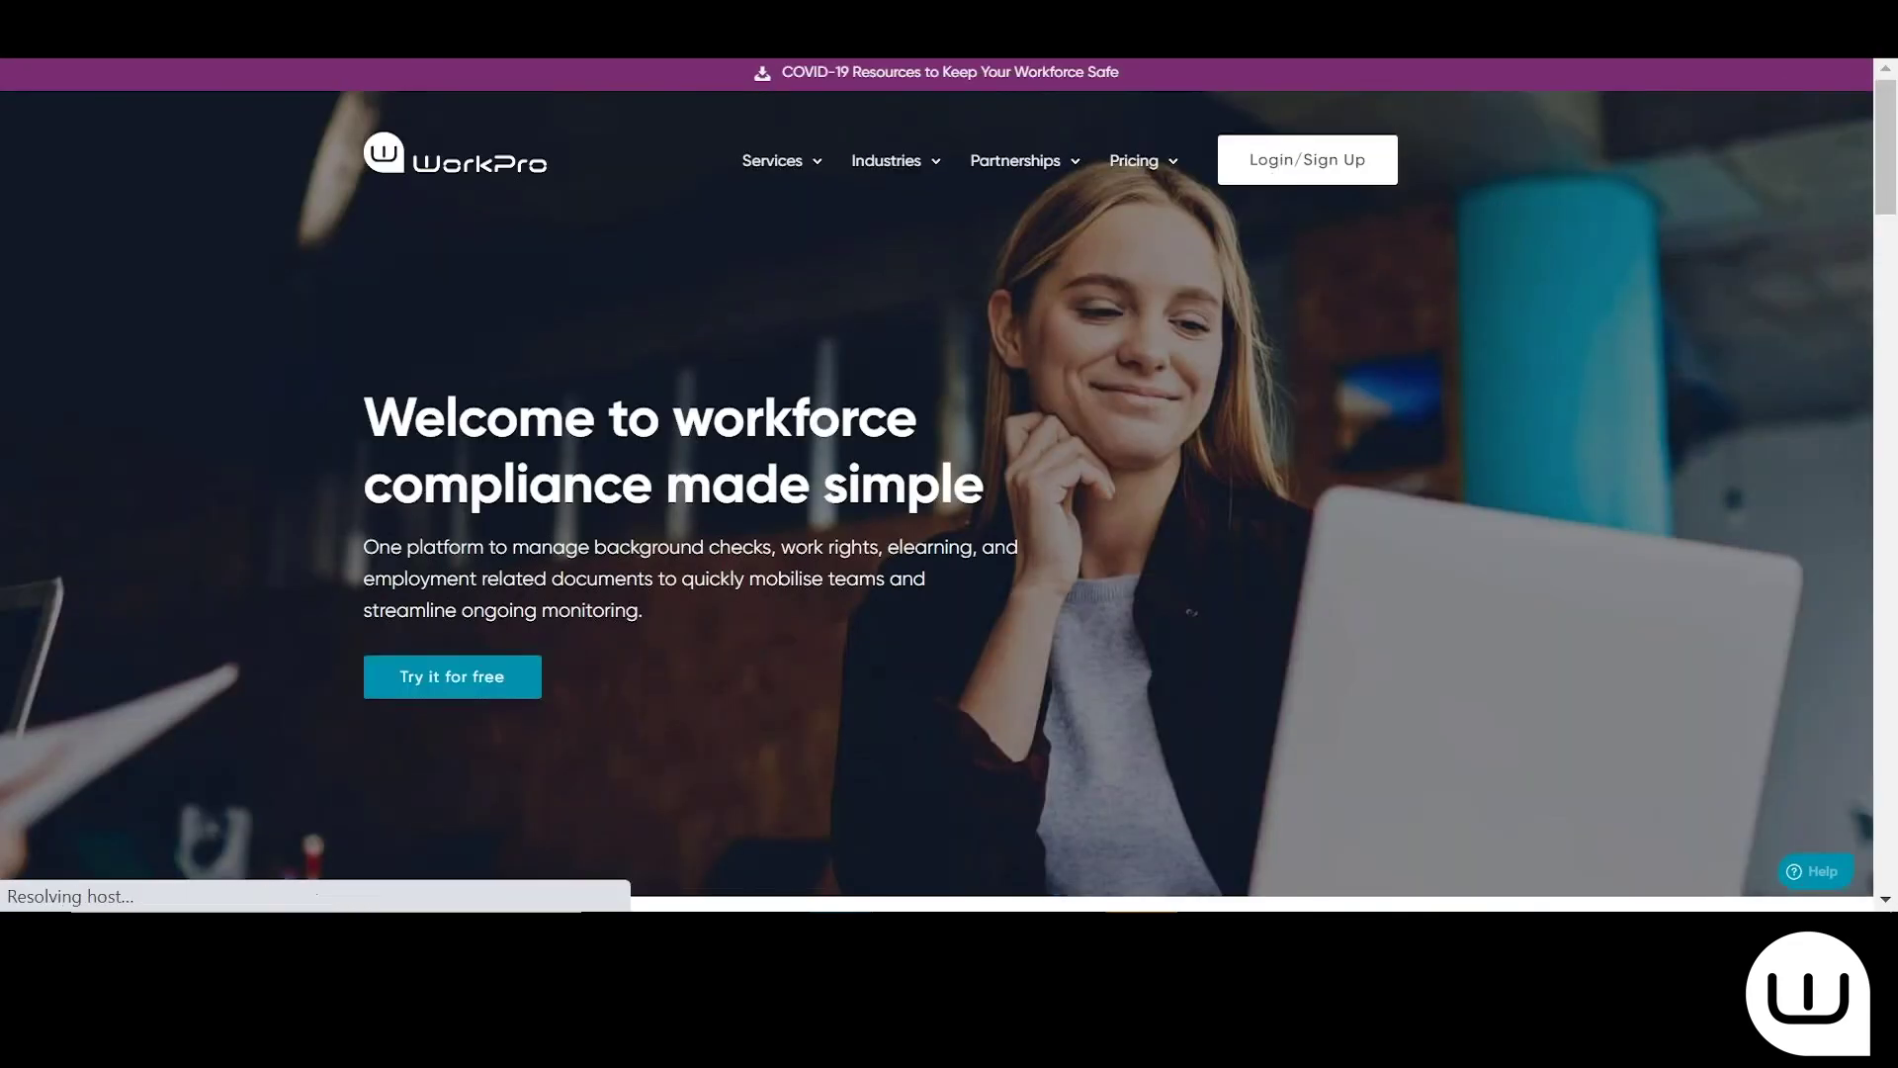
{"action": "left_click", "coordinate": [834, 466]}
{"action": "left_click", "coordinate": [846, 357]}
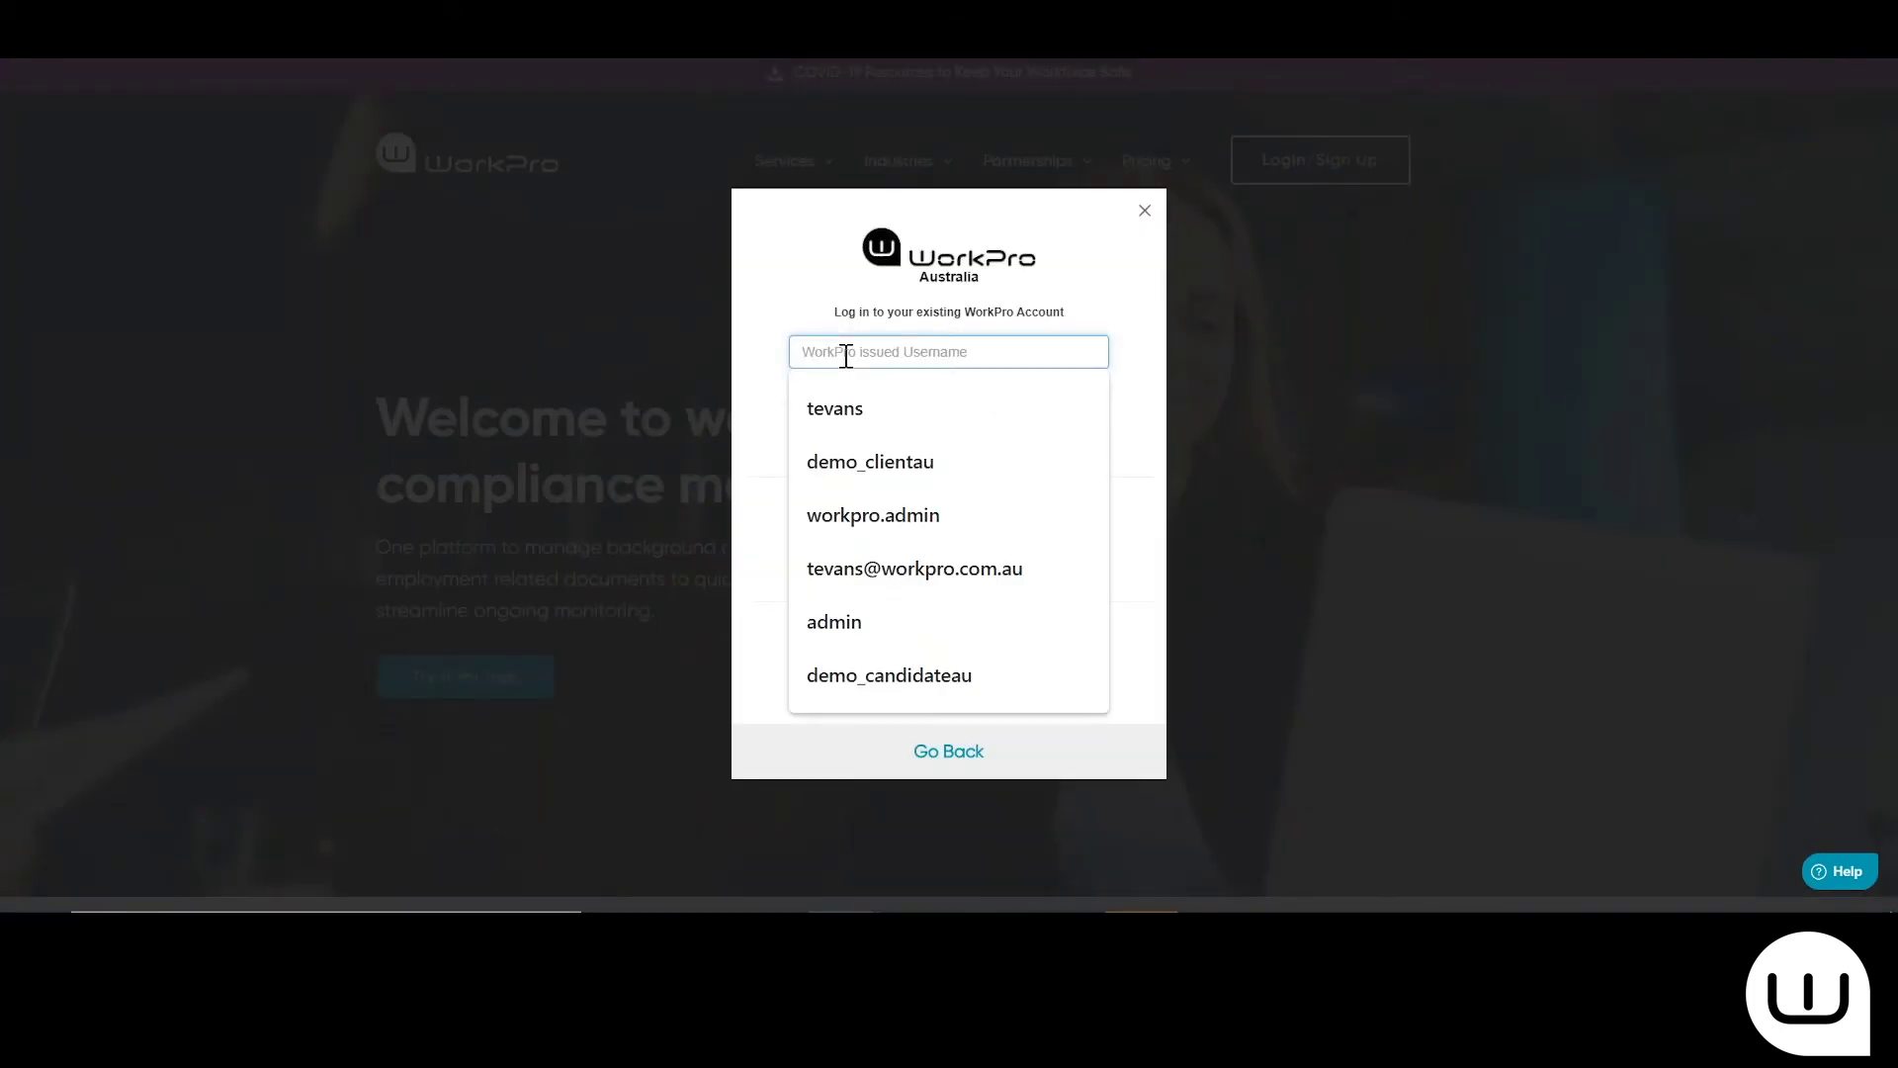
{"action": "type", "text": "demo_candidateau"}
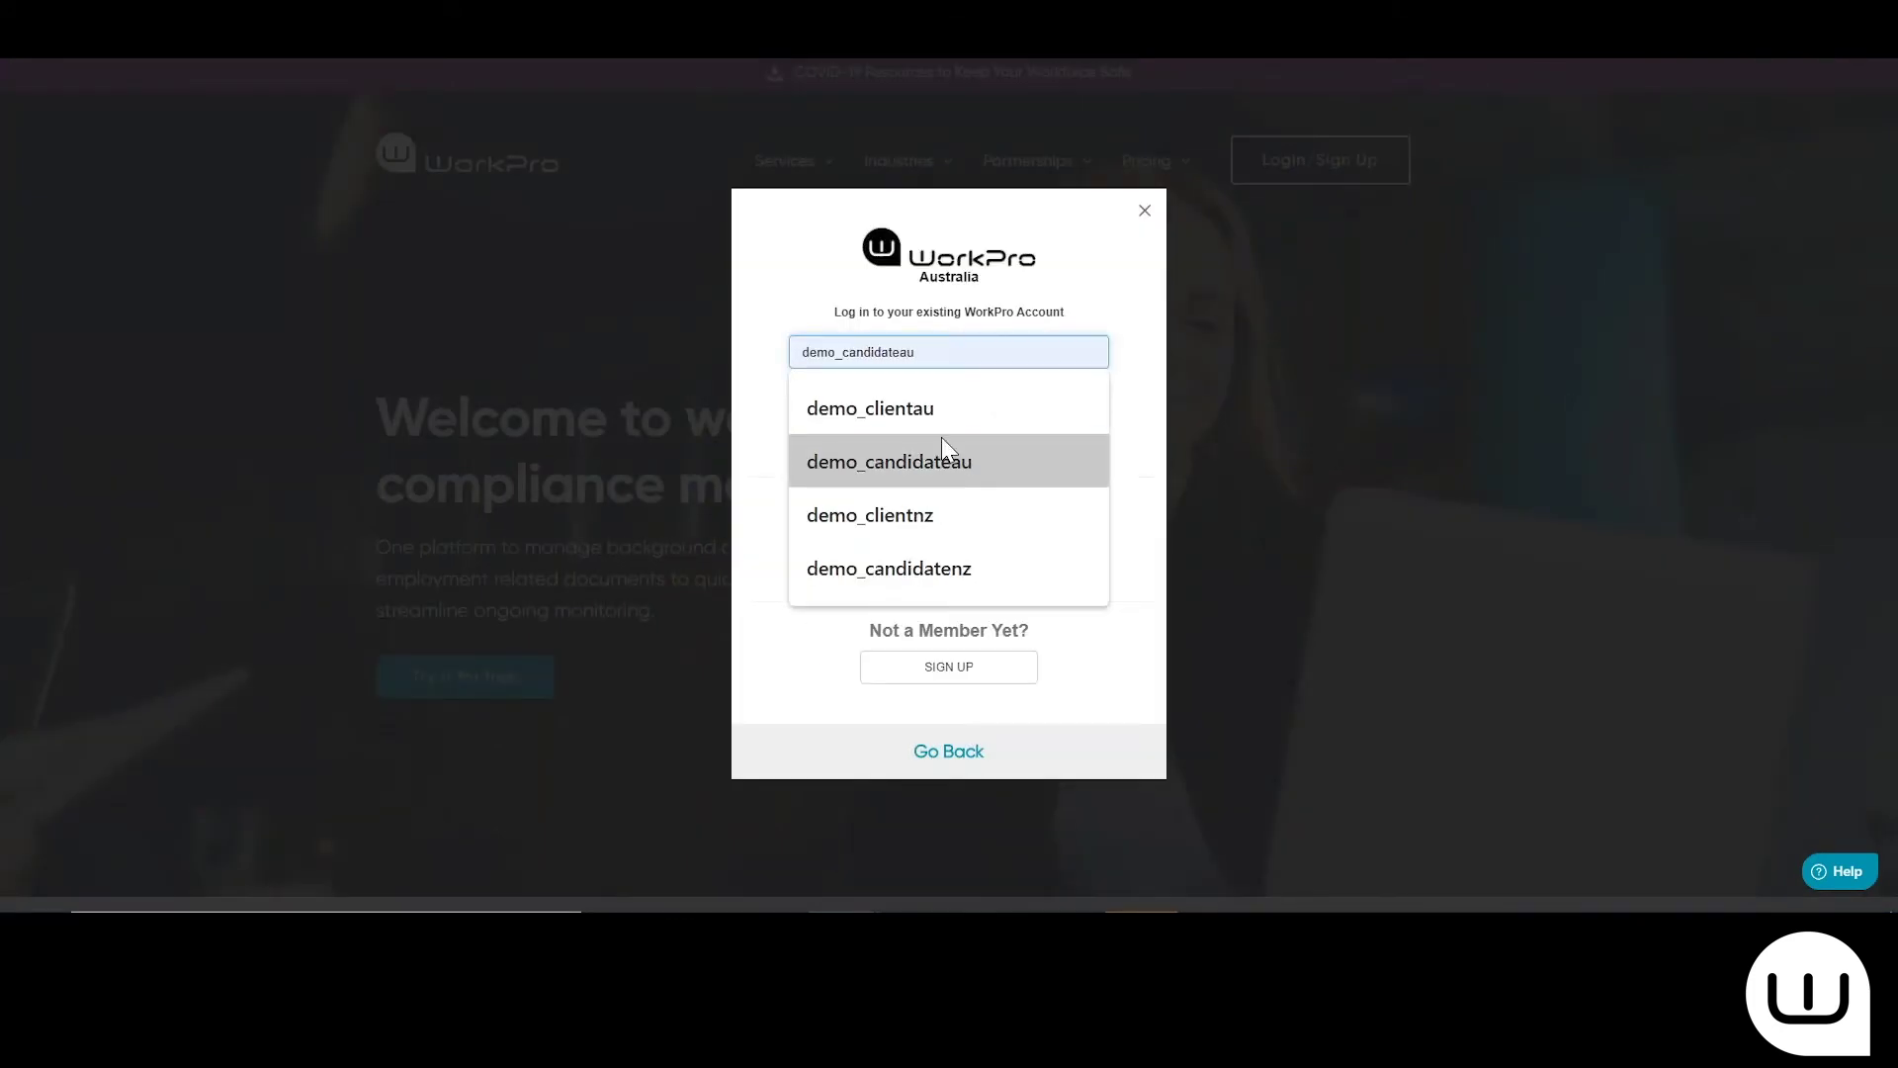
{"action": "left_click", "coordinate": [922, 415]}
{"action": "left_click", "coordinate": [949, 395]}
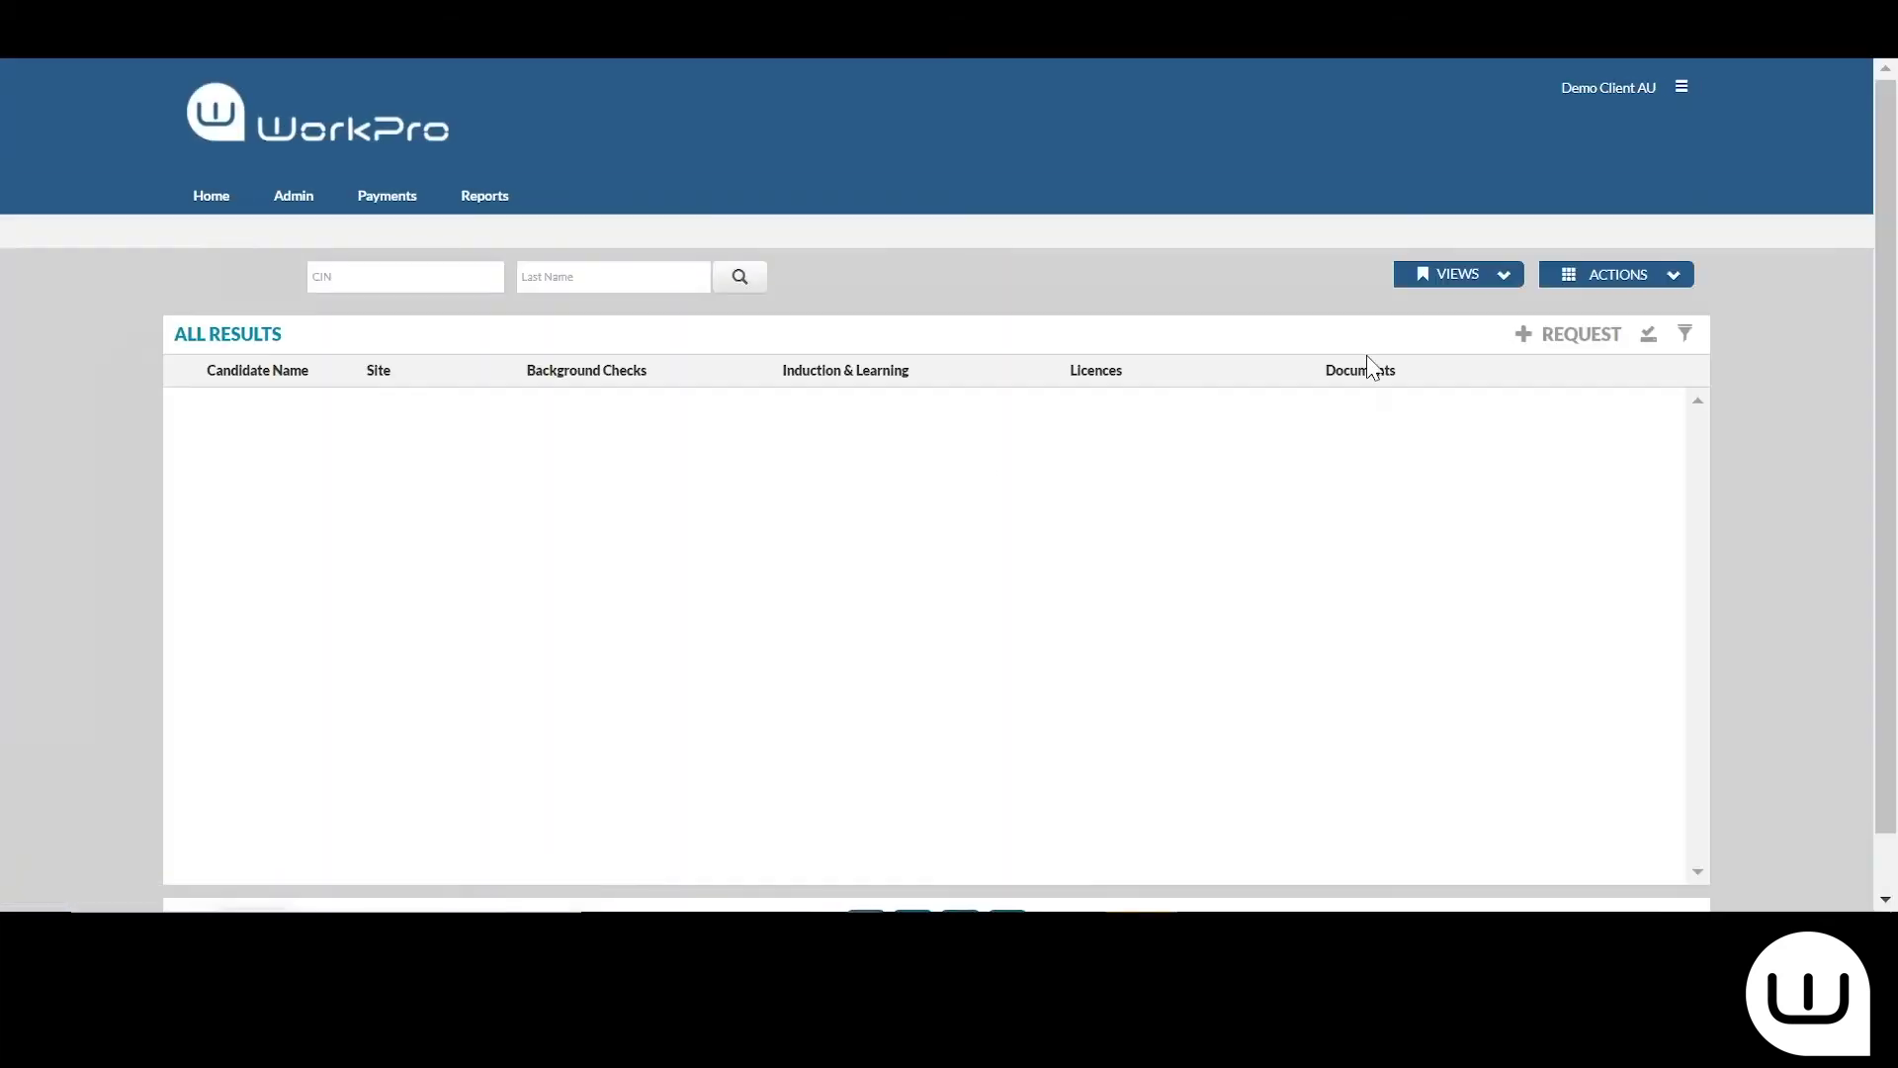
{"action": "left_click", "coordinate": [1582, 337]}
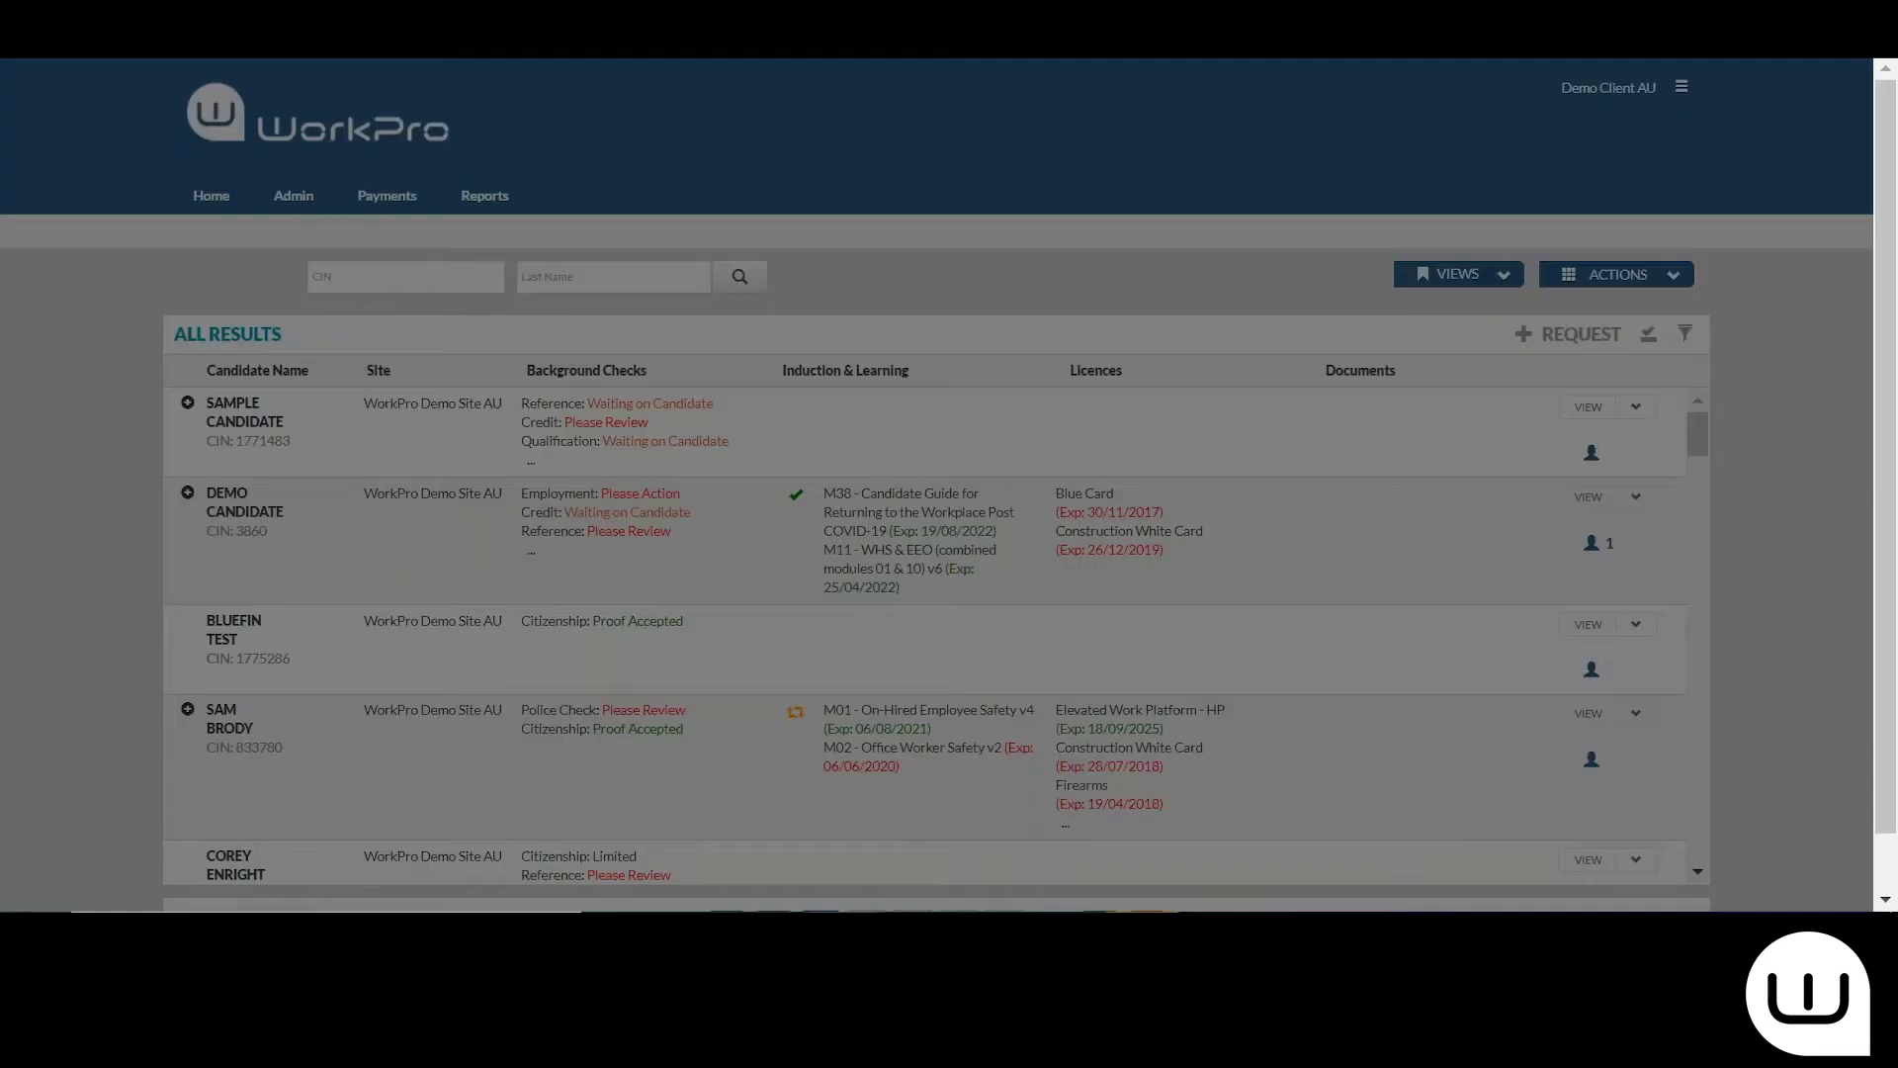
{"action": "left_click", "coordinate": [848, 408]}
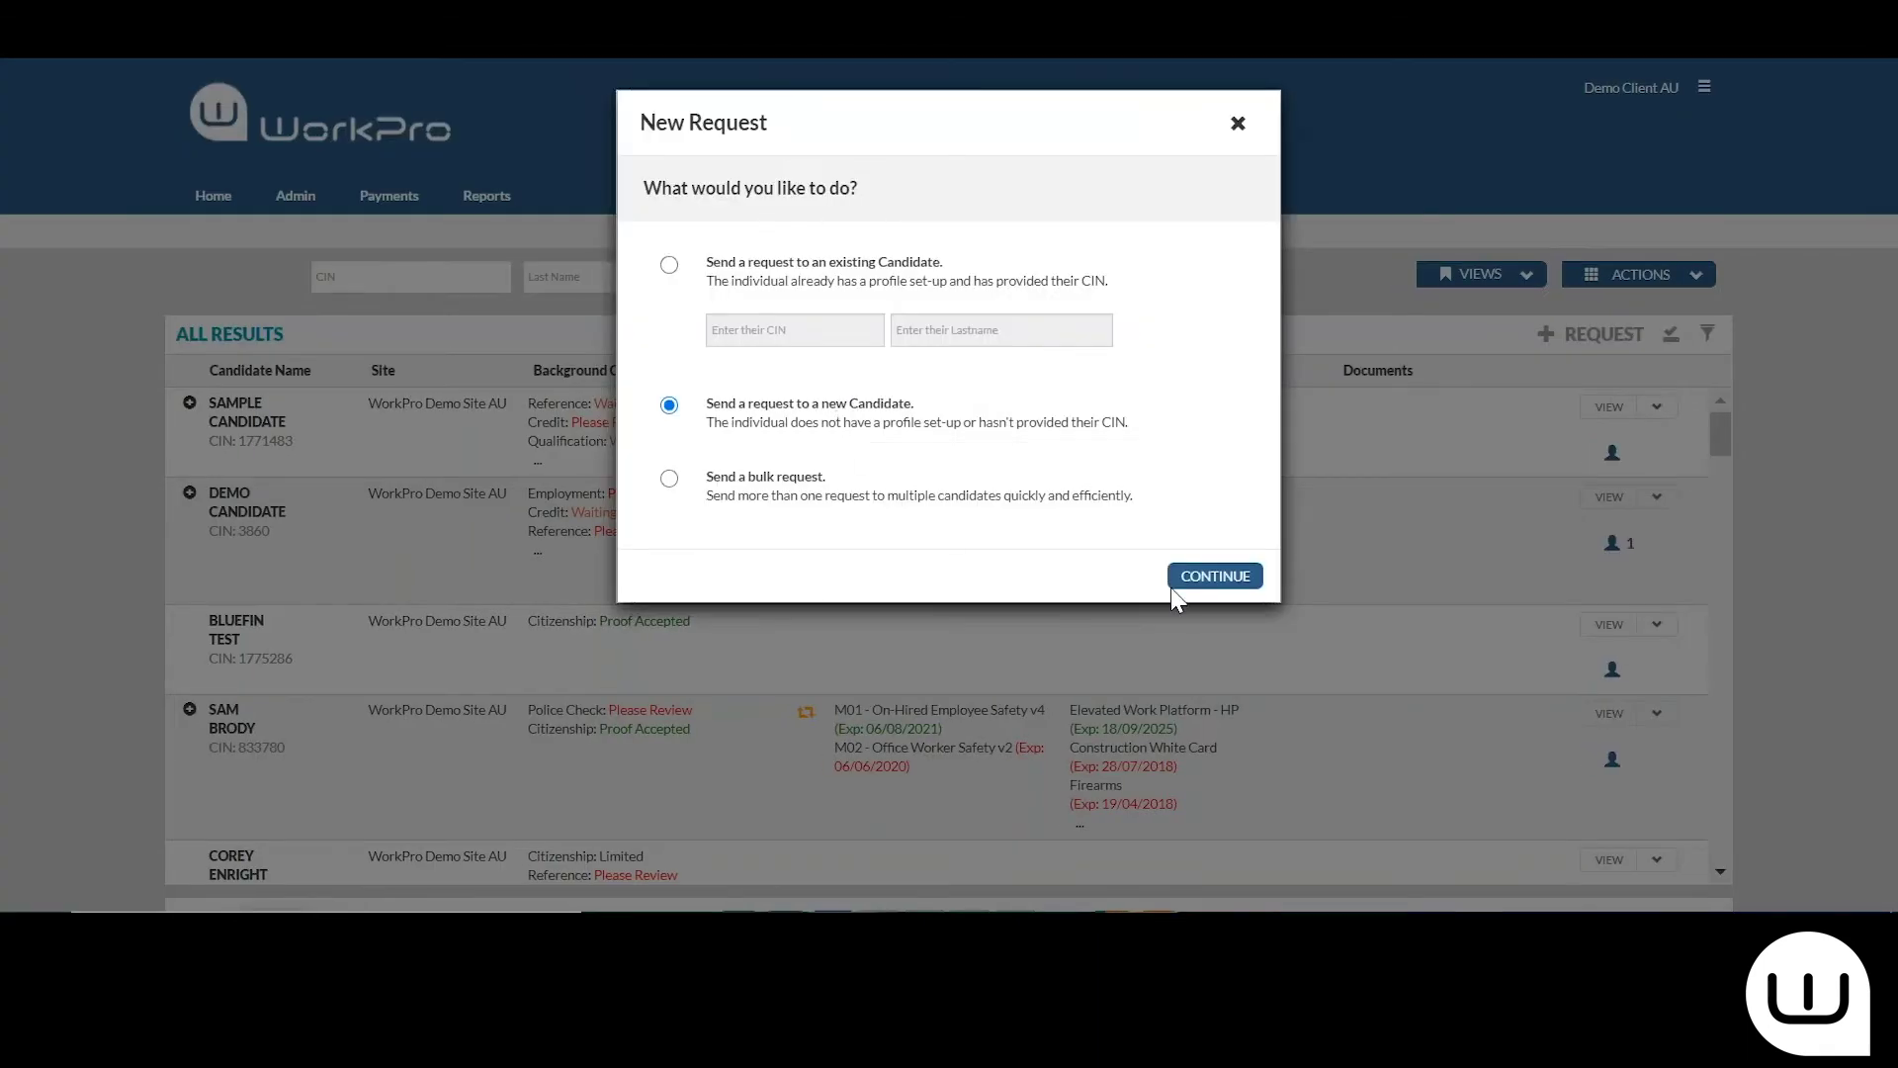
{"action": "left_click", "coordinate": [1214, 577]}
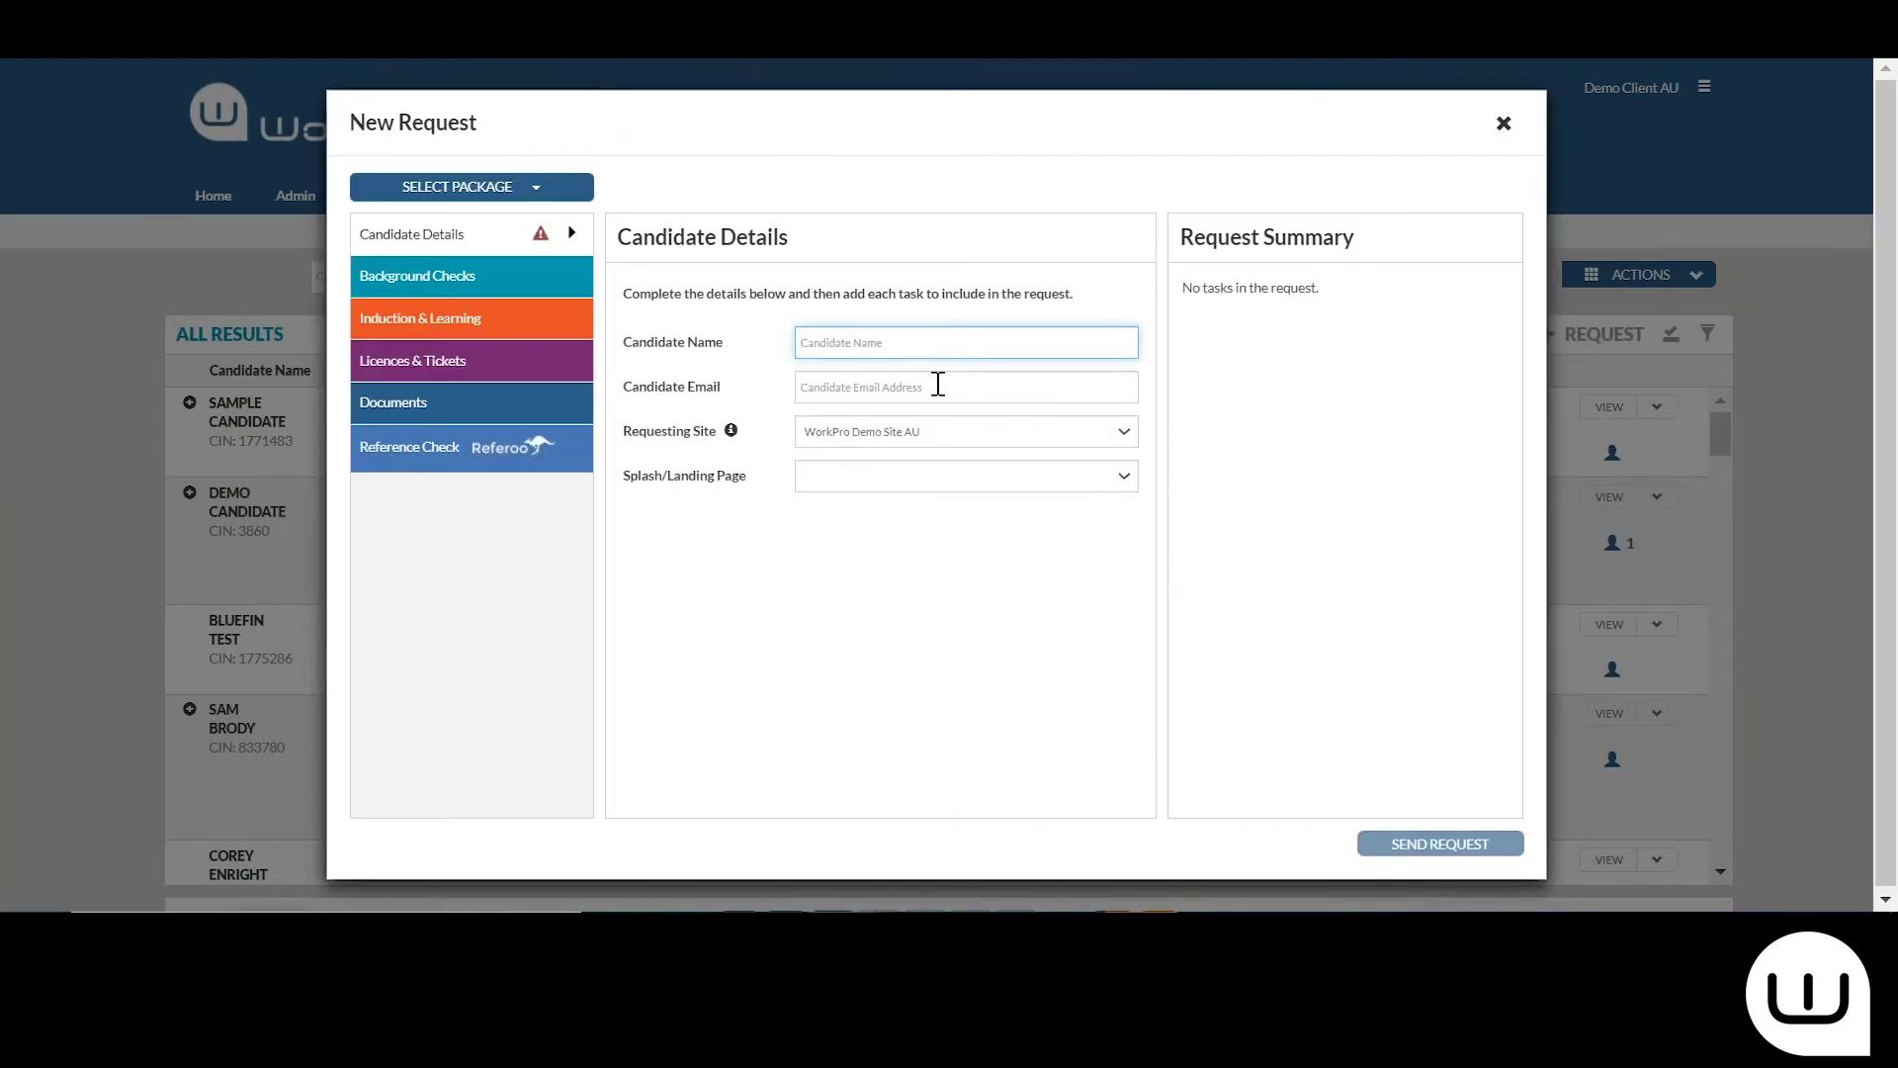
{"action": "left_click", "coordinate": [374, 457]}
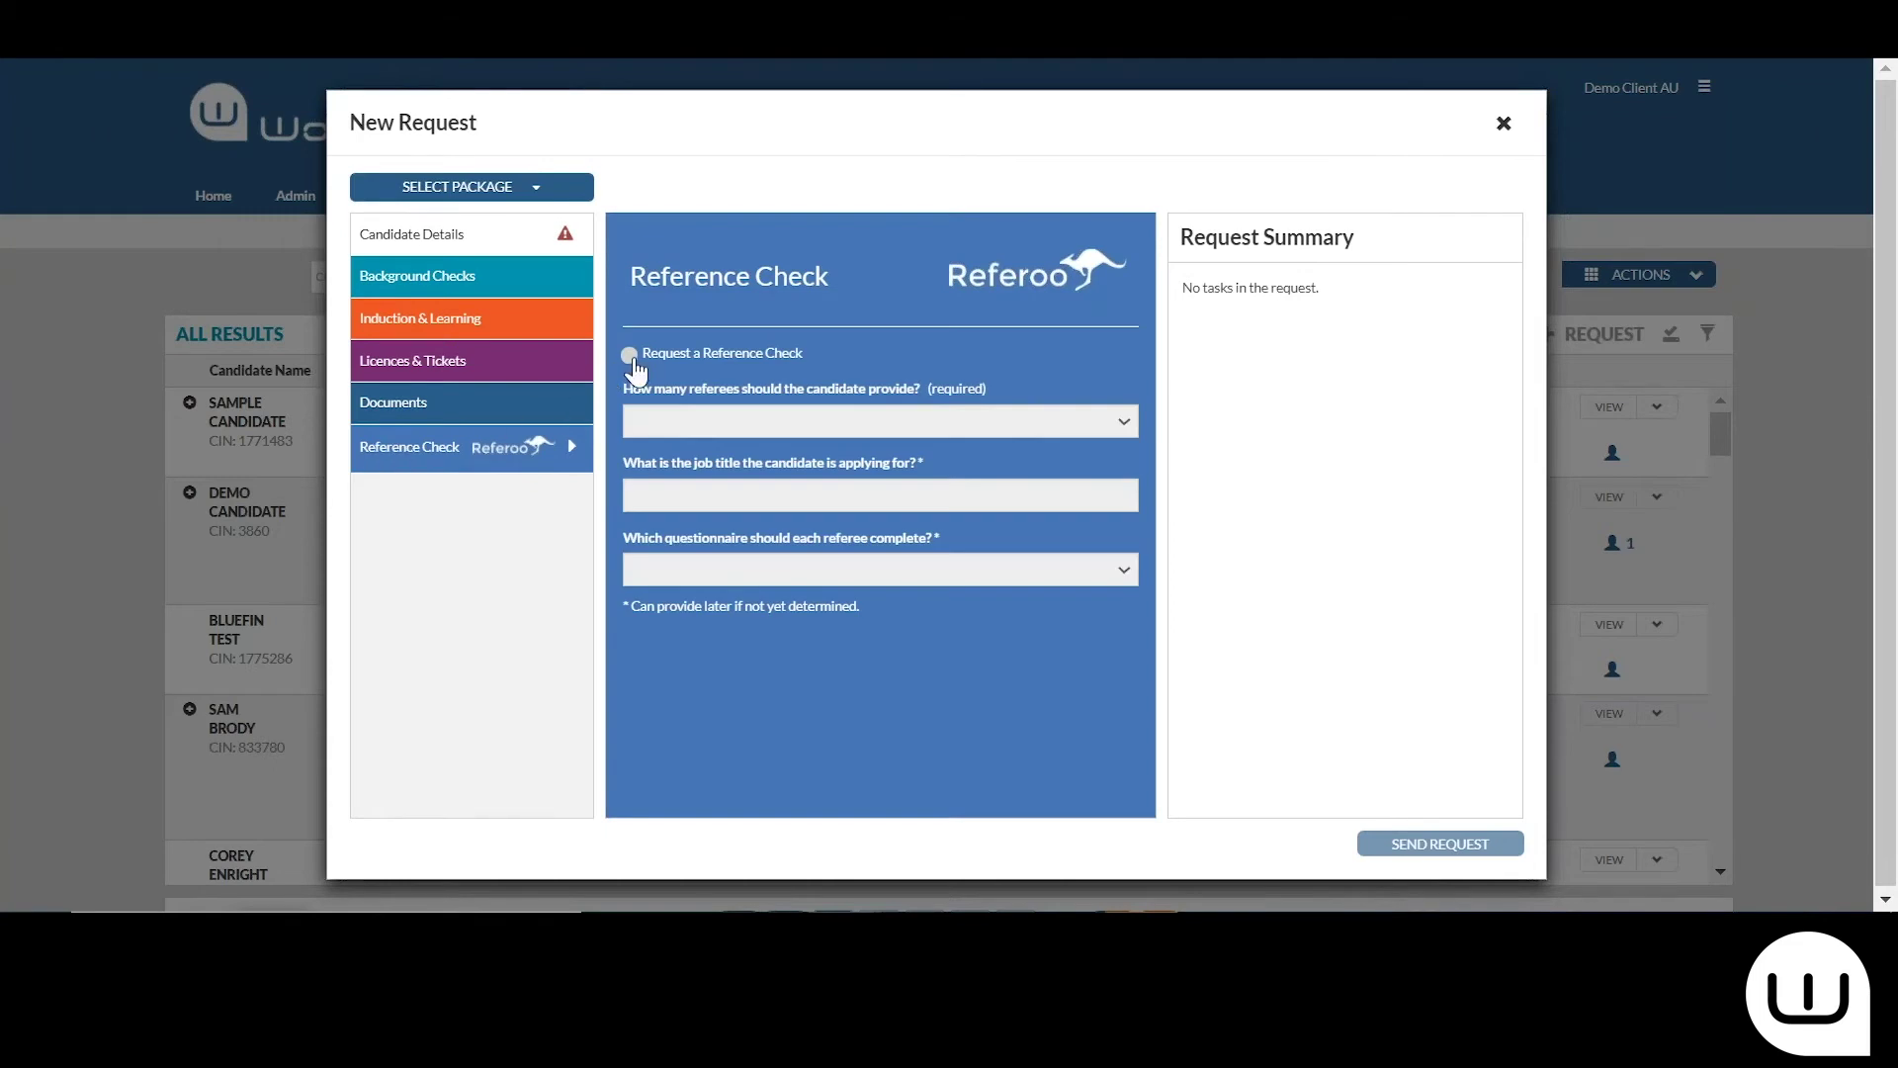
{"action": "left_click", "coordinate": [630, 355]}
{"action": "left_click", "coordinate": [707, 431]}
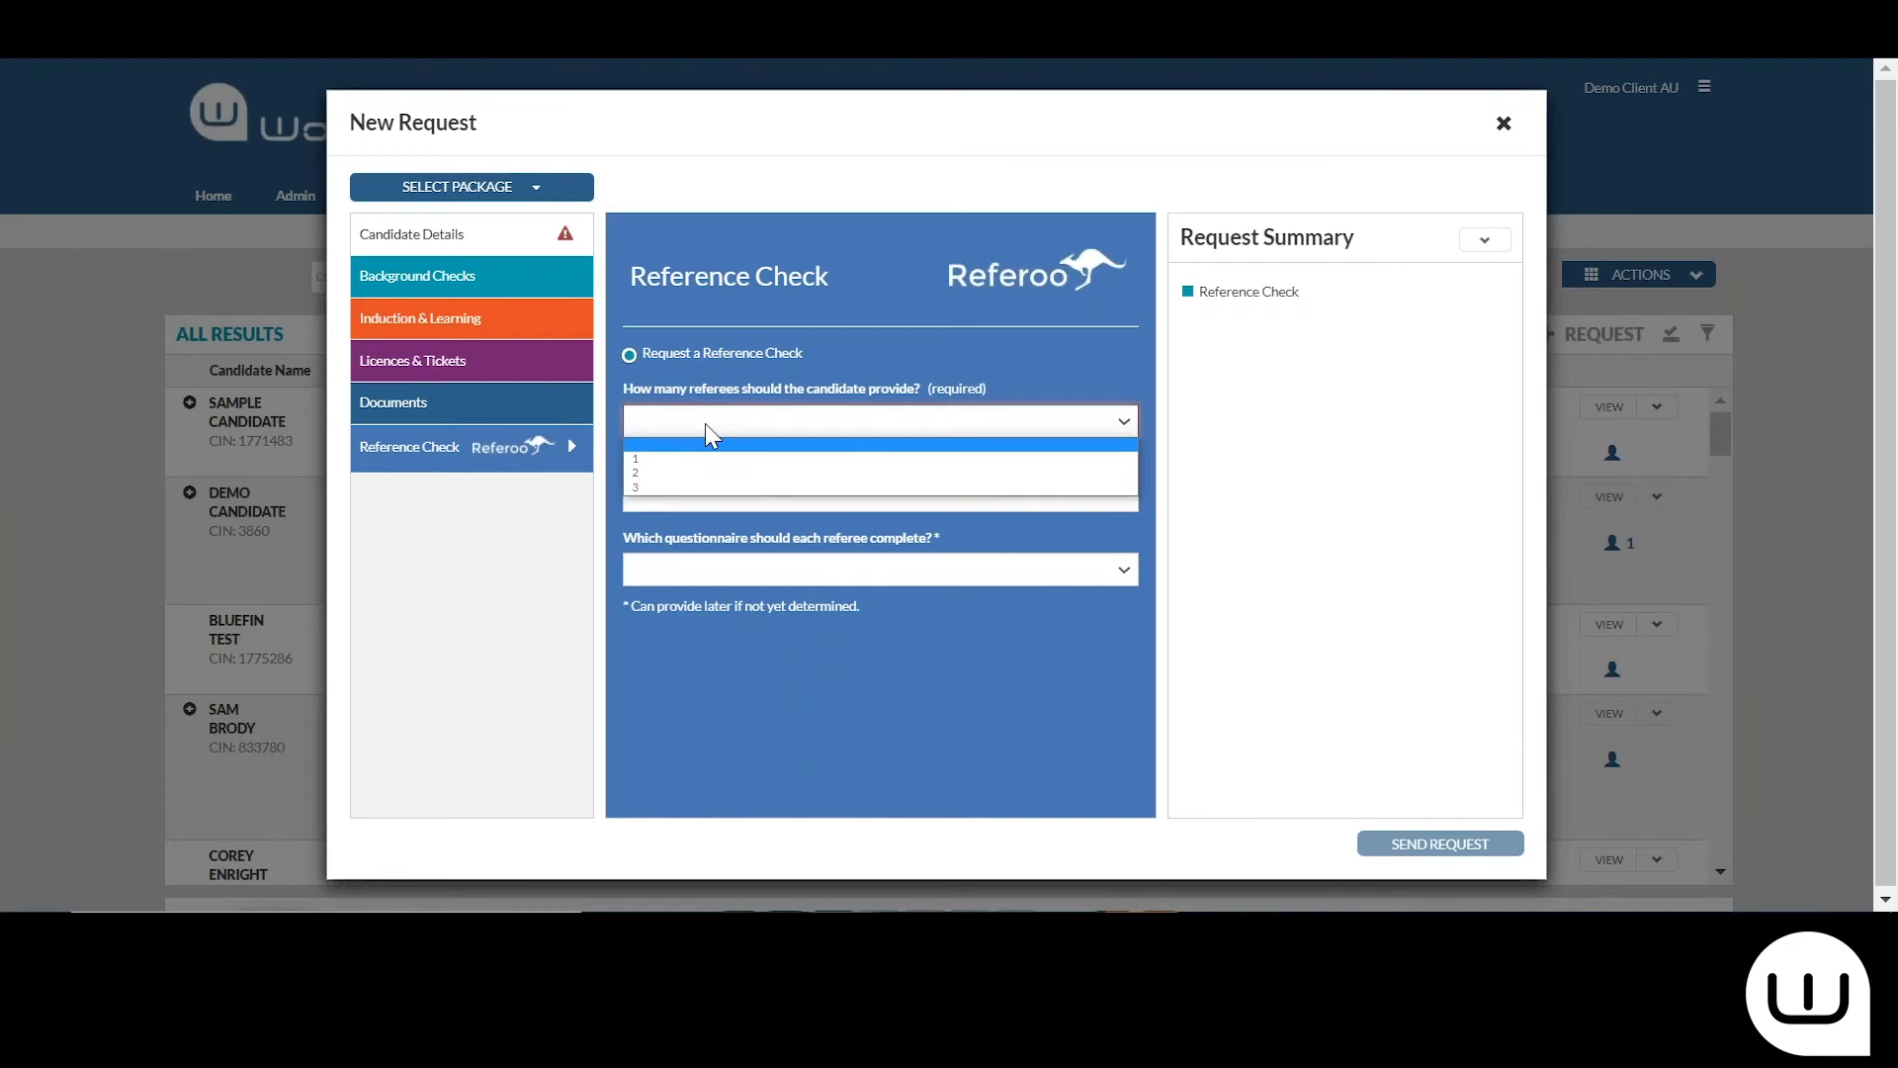
{"action": "left_click", "coordinate": [704, 423]}
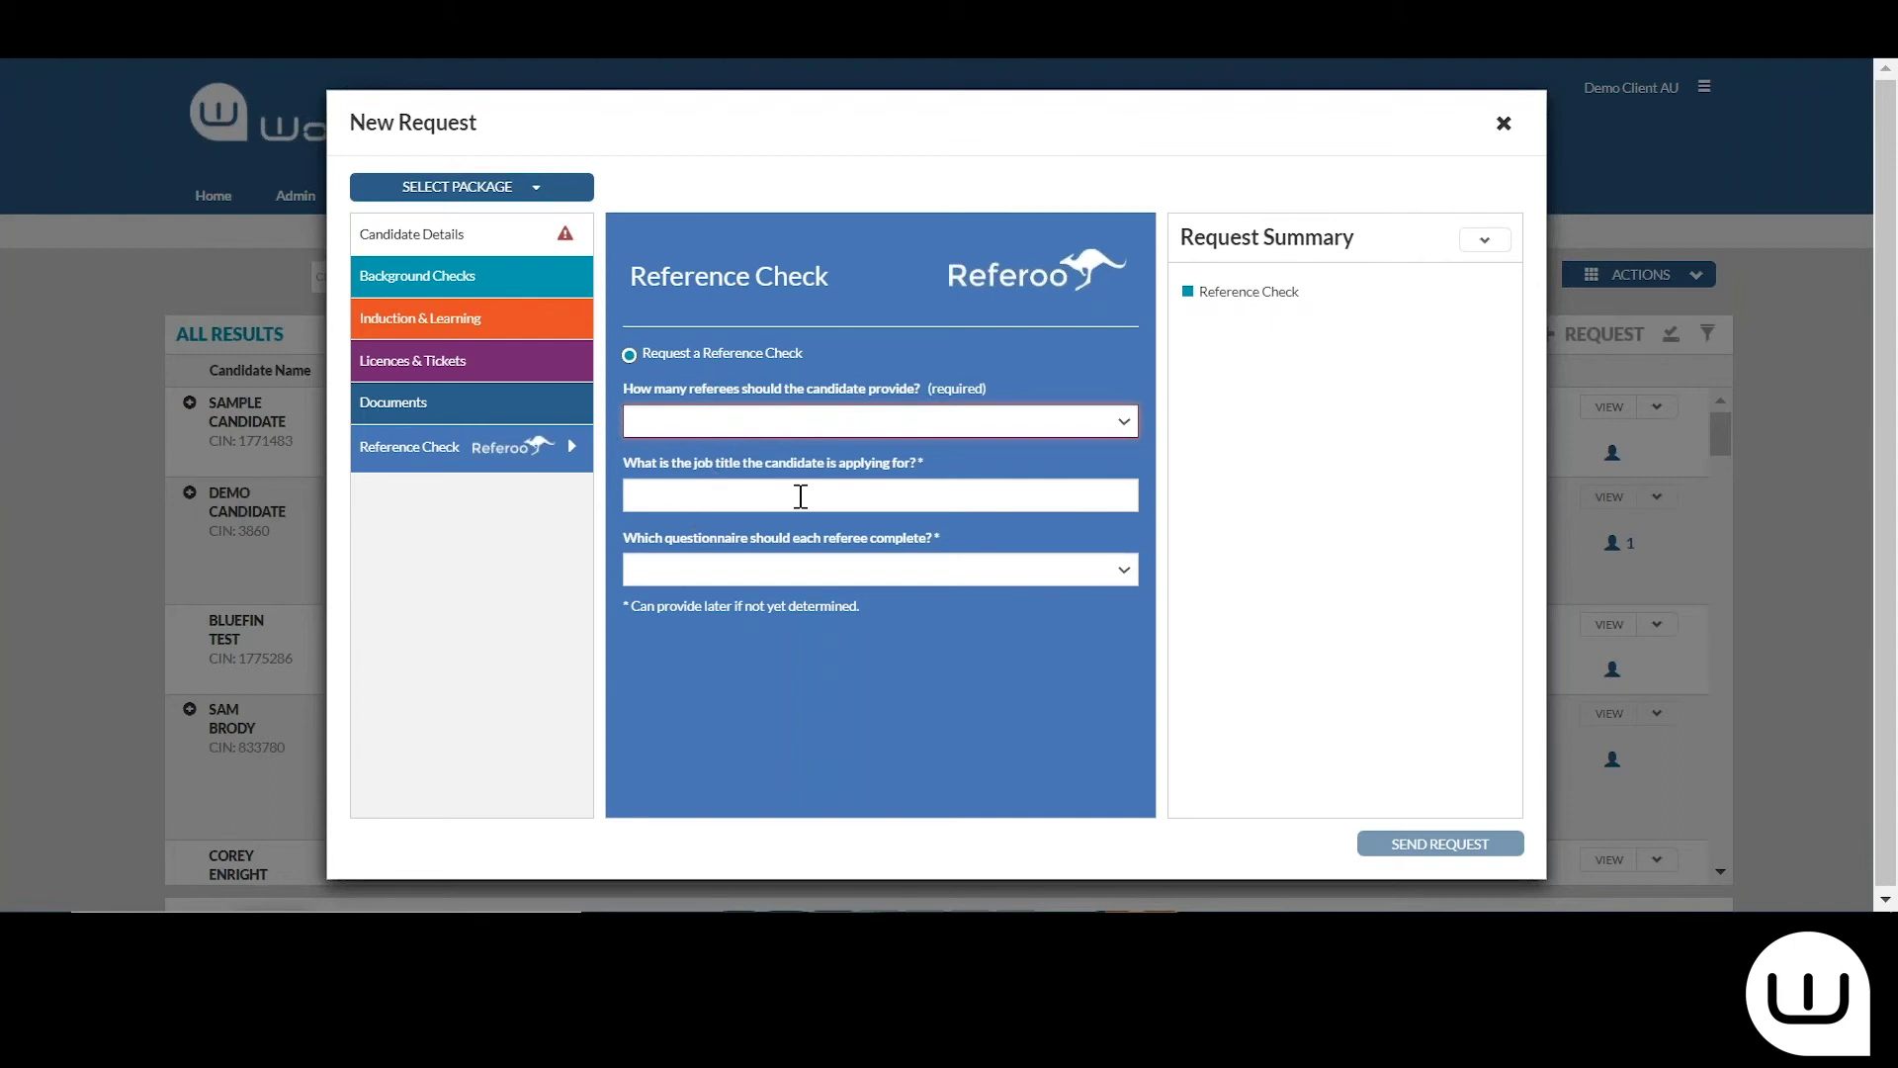
{"action": "left_click", "coordinate": [672, 571]}
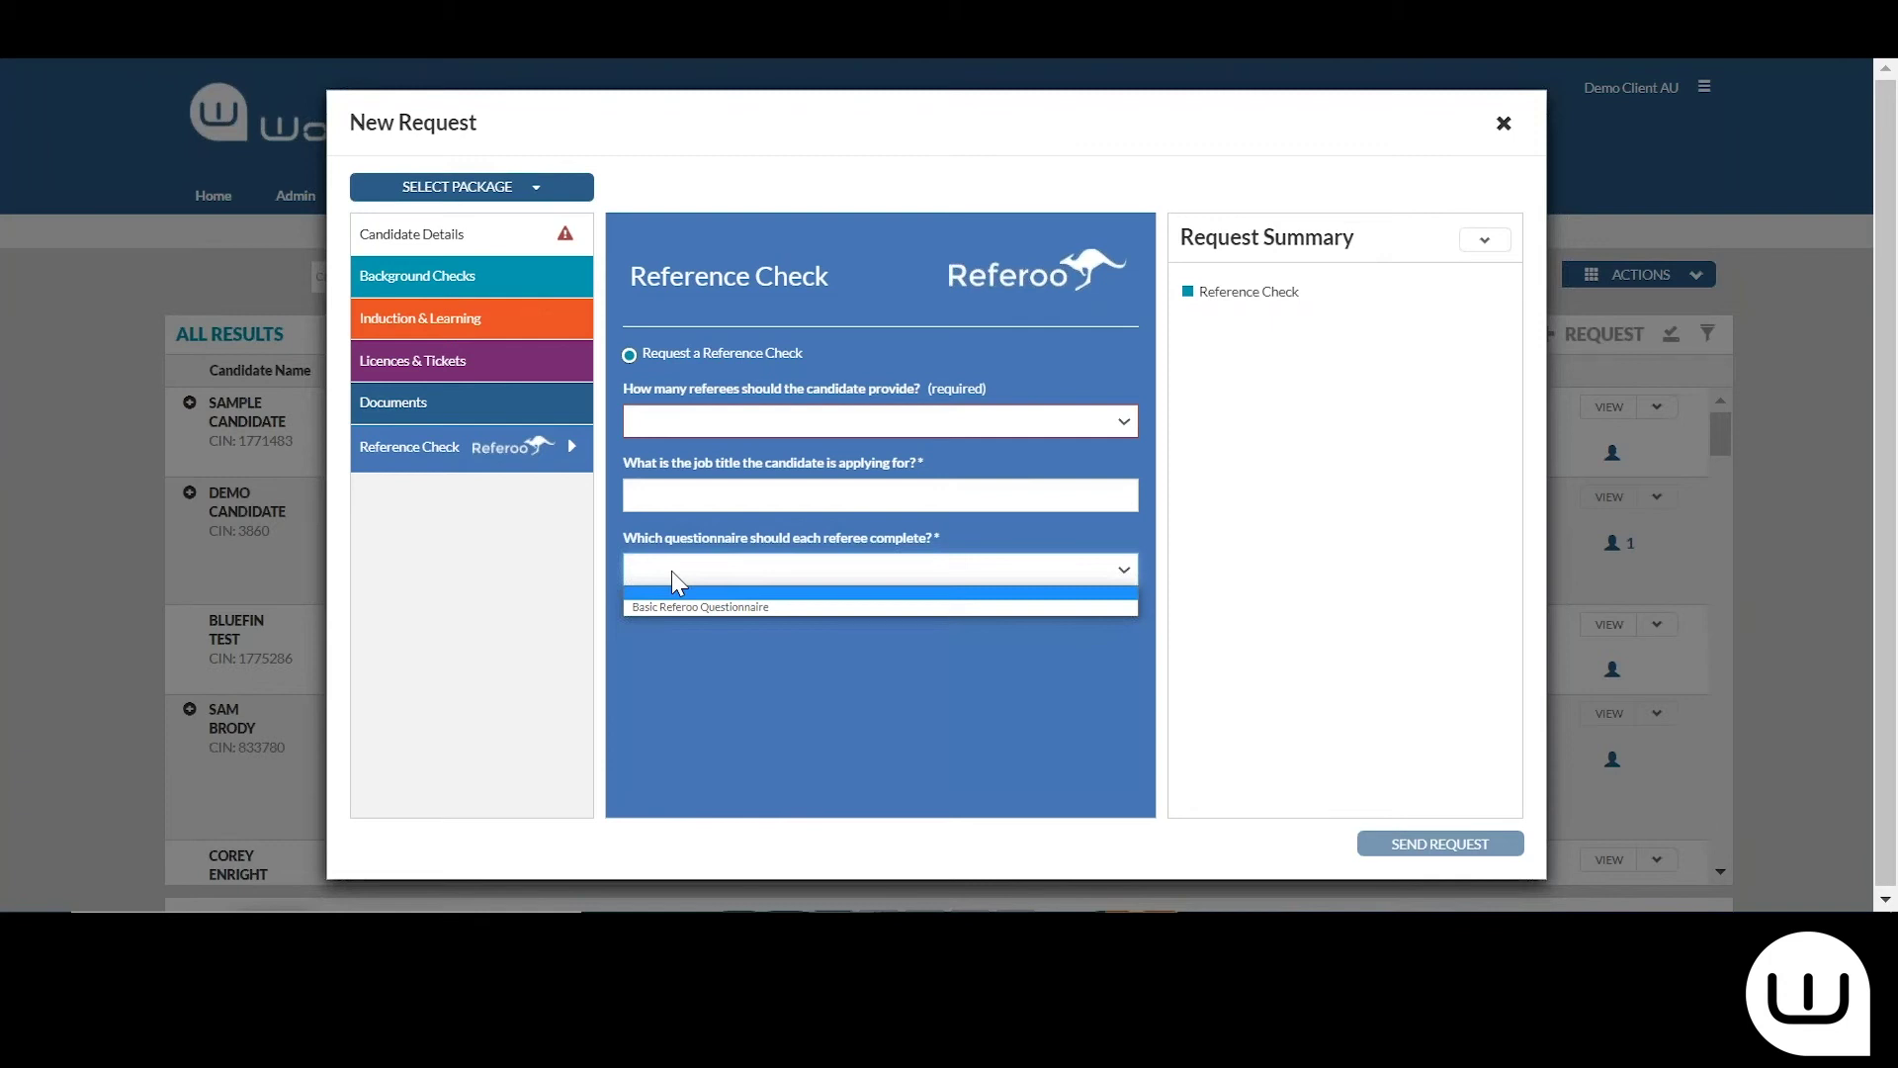
{"action": "left_click", "coordinate": [672, 571]}
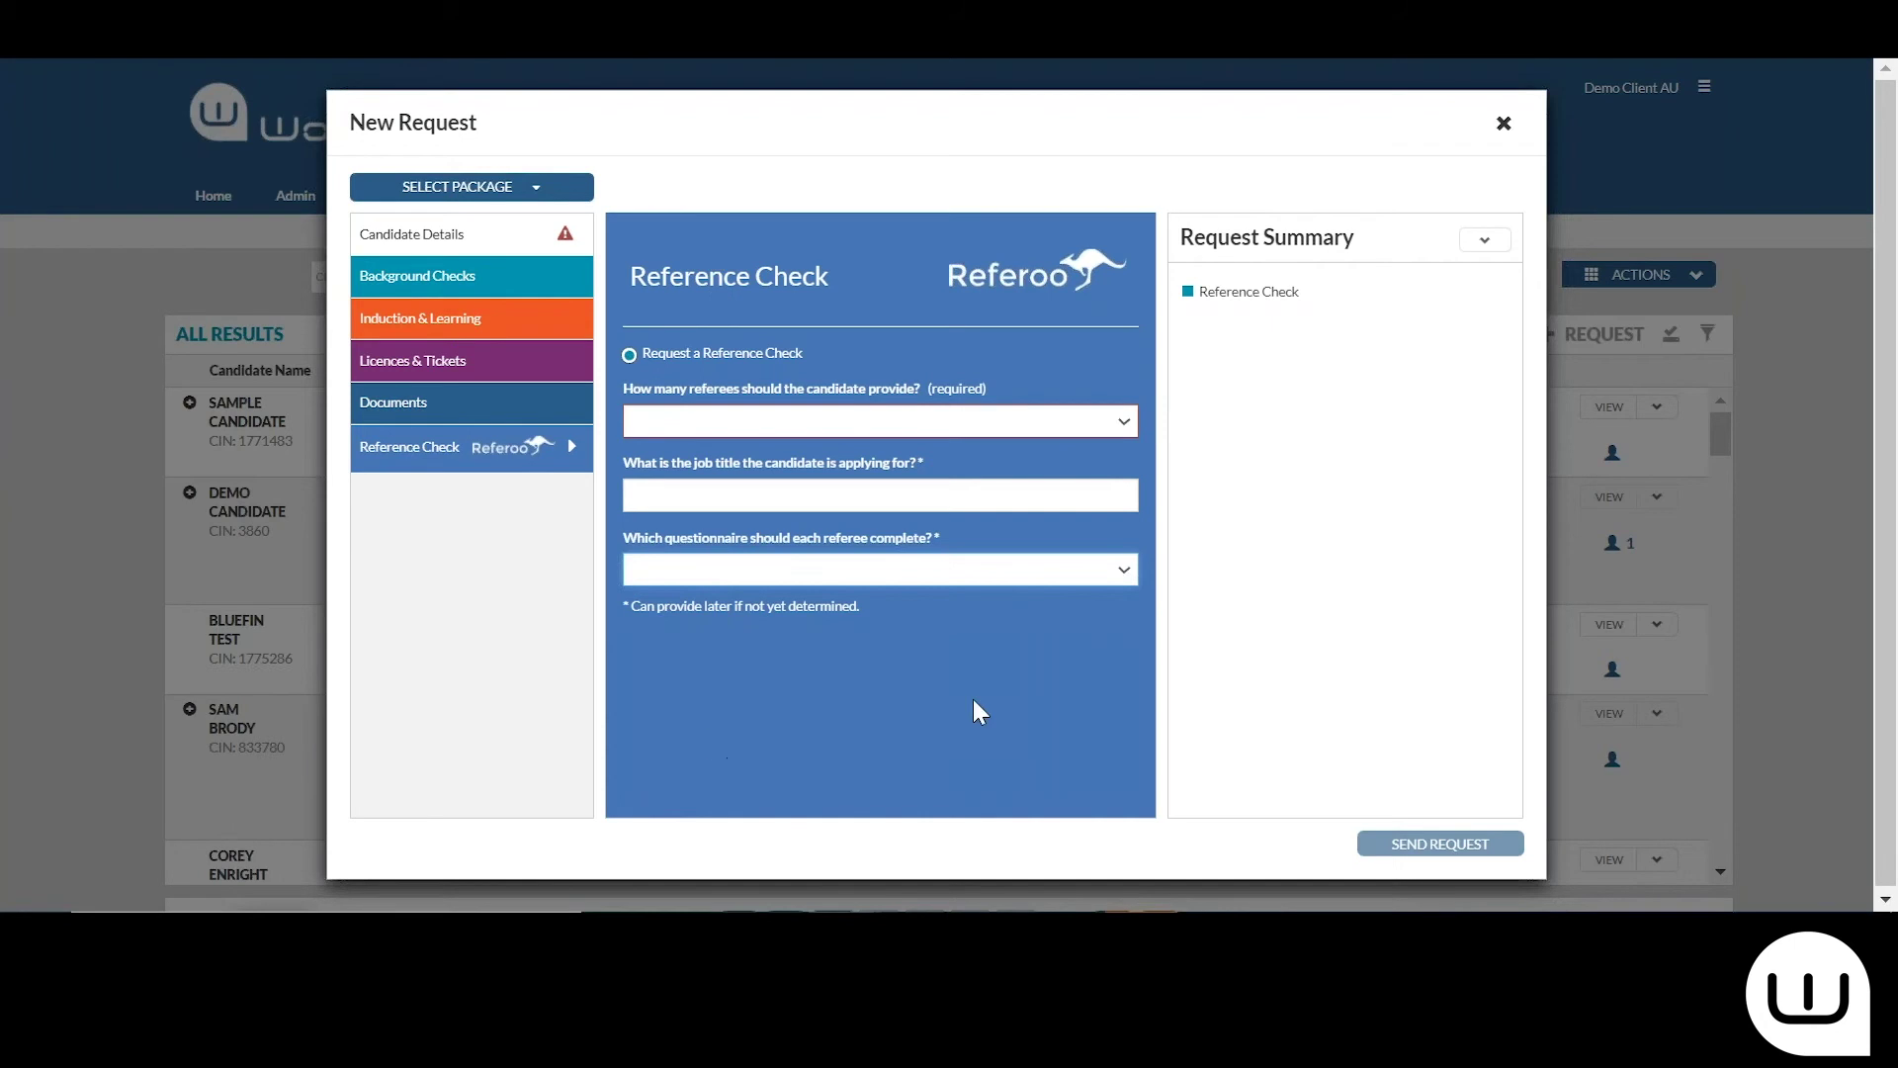
{"action": "left_click", "coordinate": [1505, 125]}
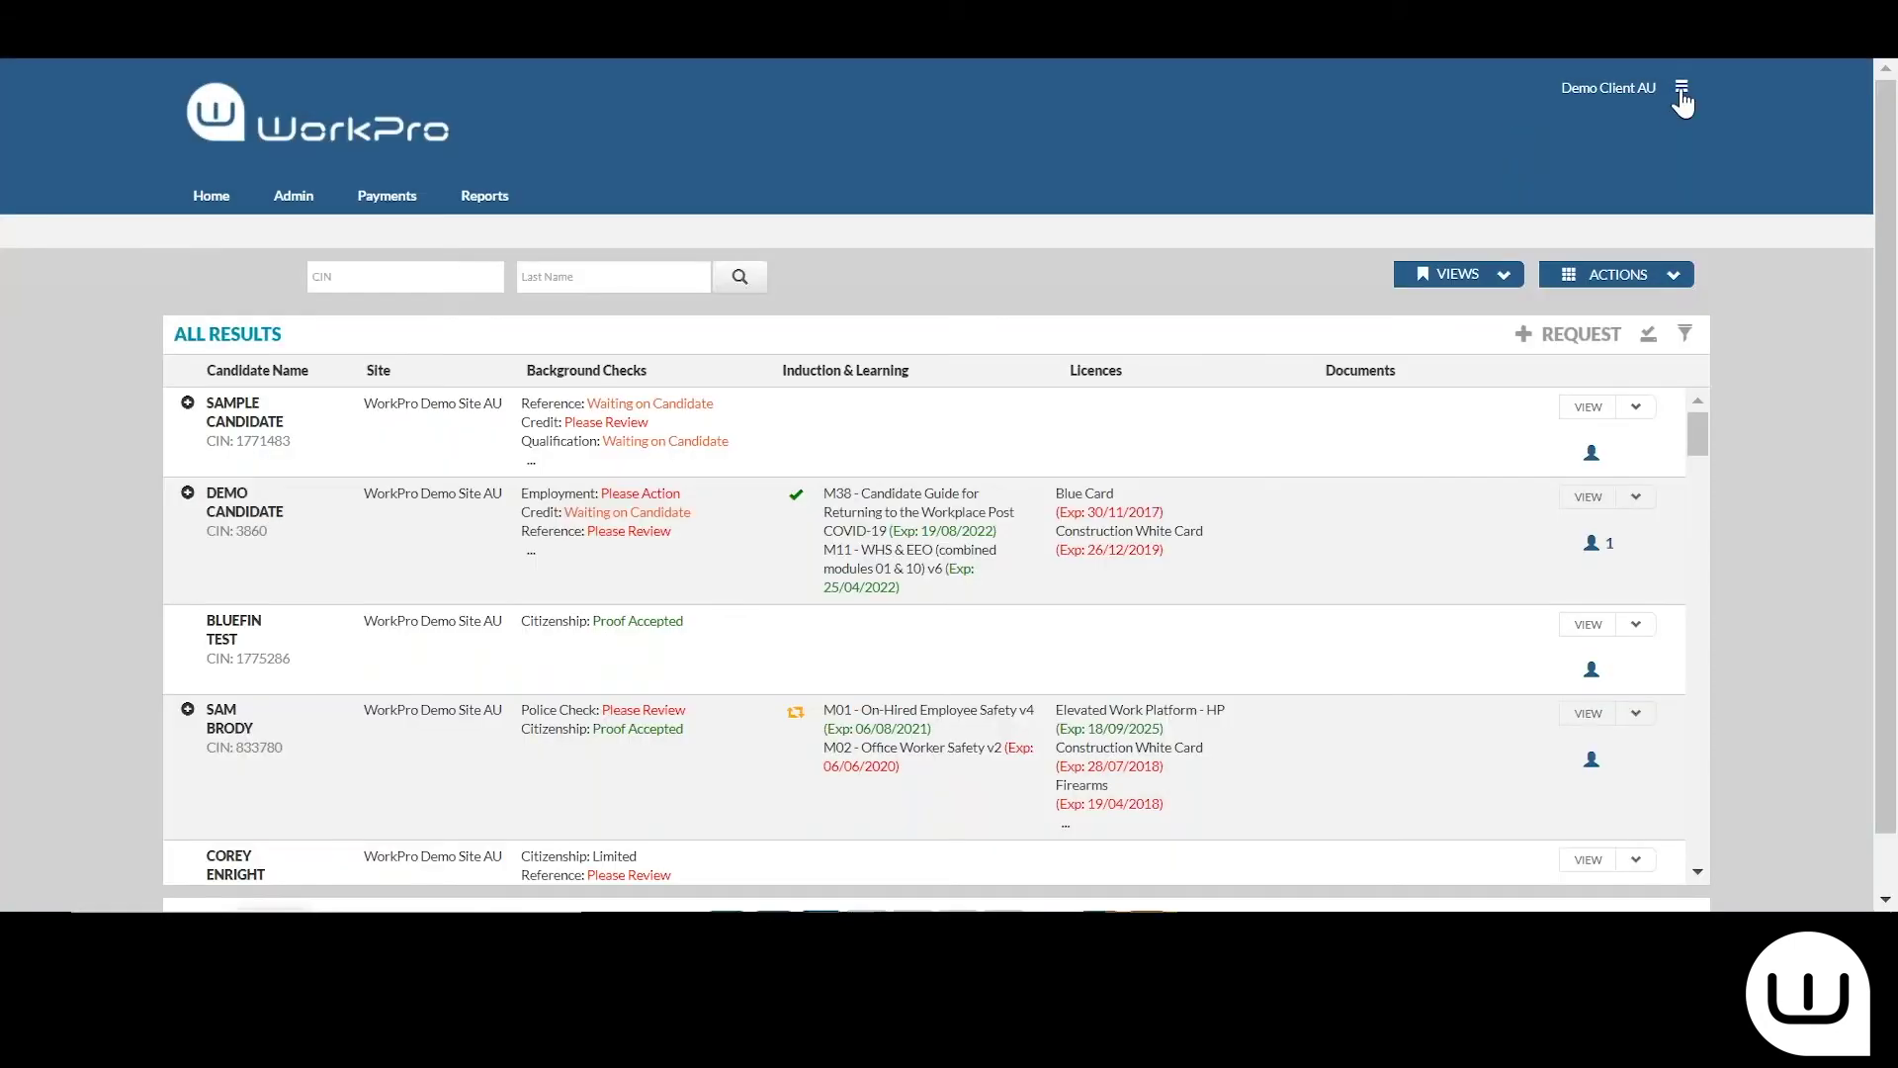
Log out of the demo client account and open the WorkPro AUS login form
{"action": "left_click", "coordinate": [1681, 92]}
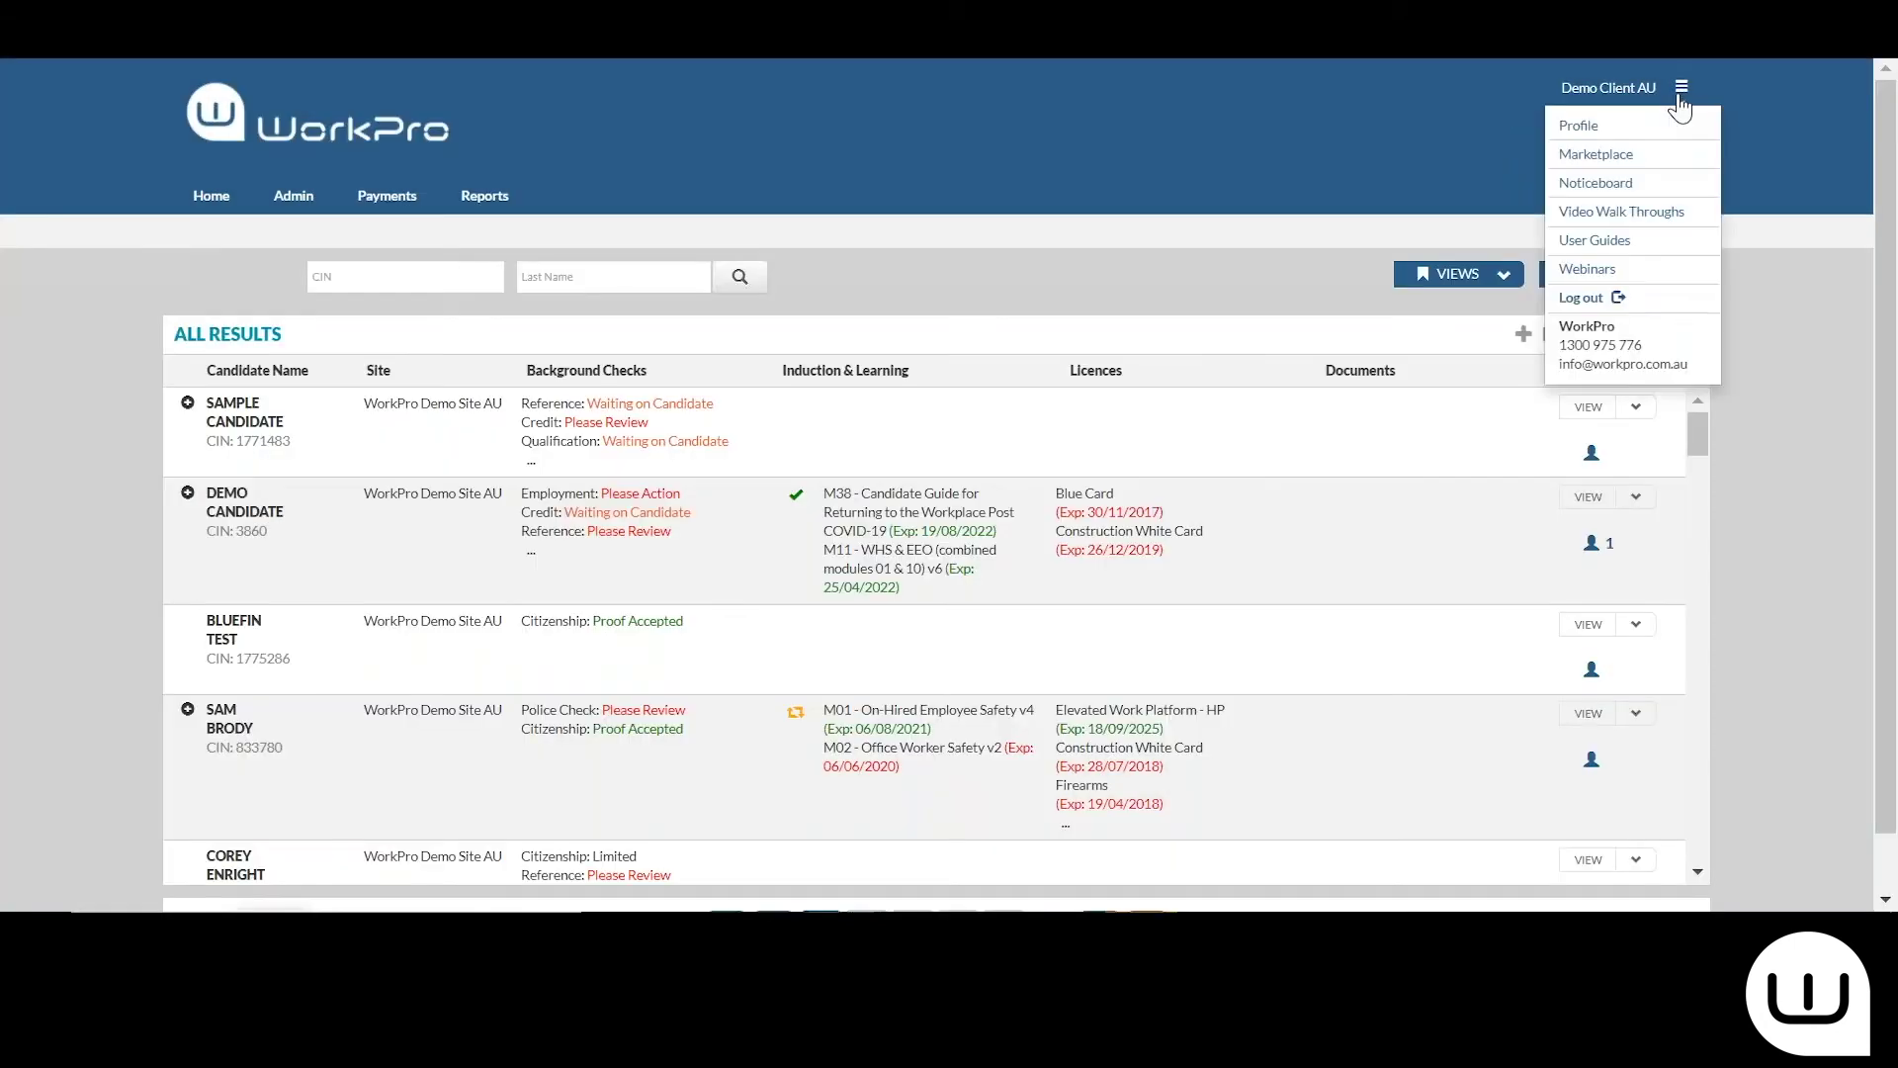
{"action": "left_click", "coordinate": [1582, 298]}
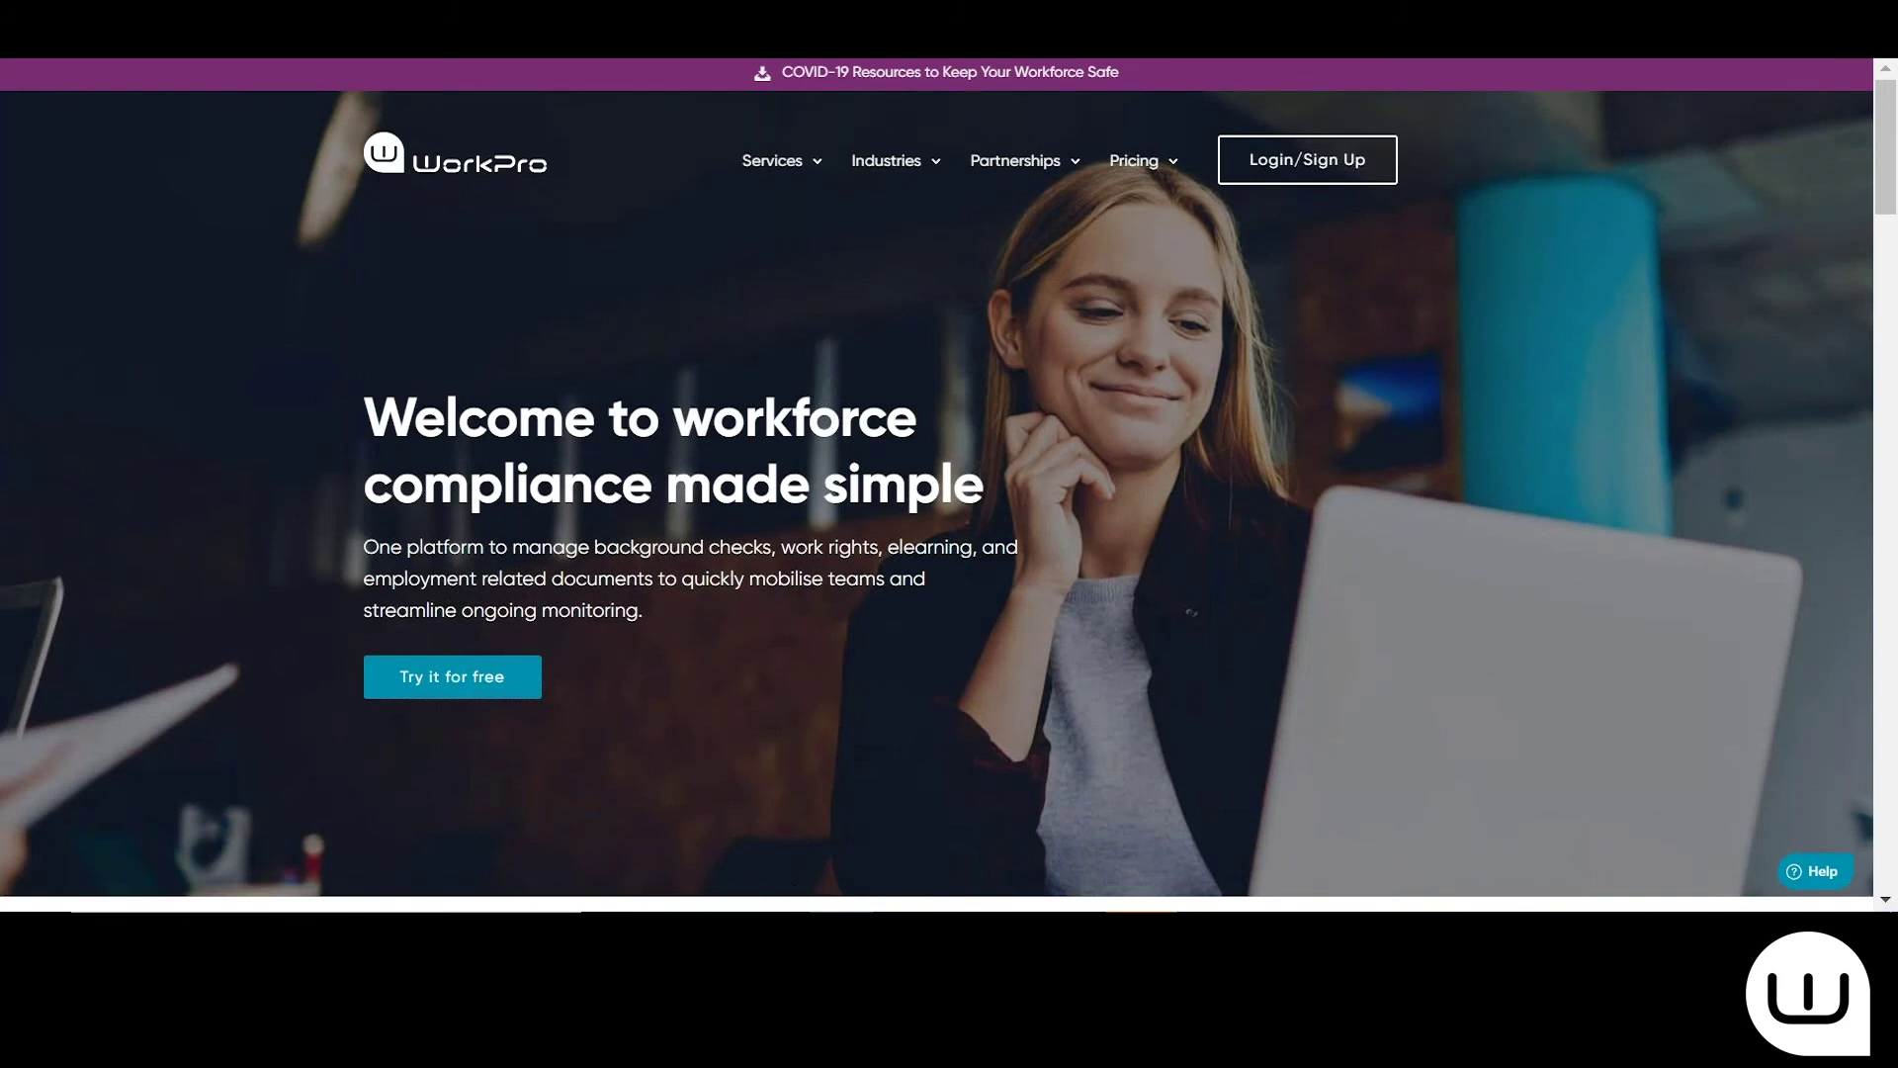
{"action": "left_click", "coordinate": [1325, 178]}
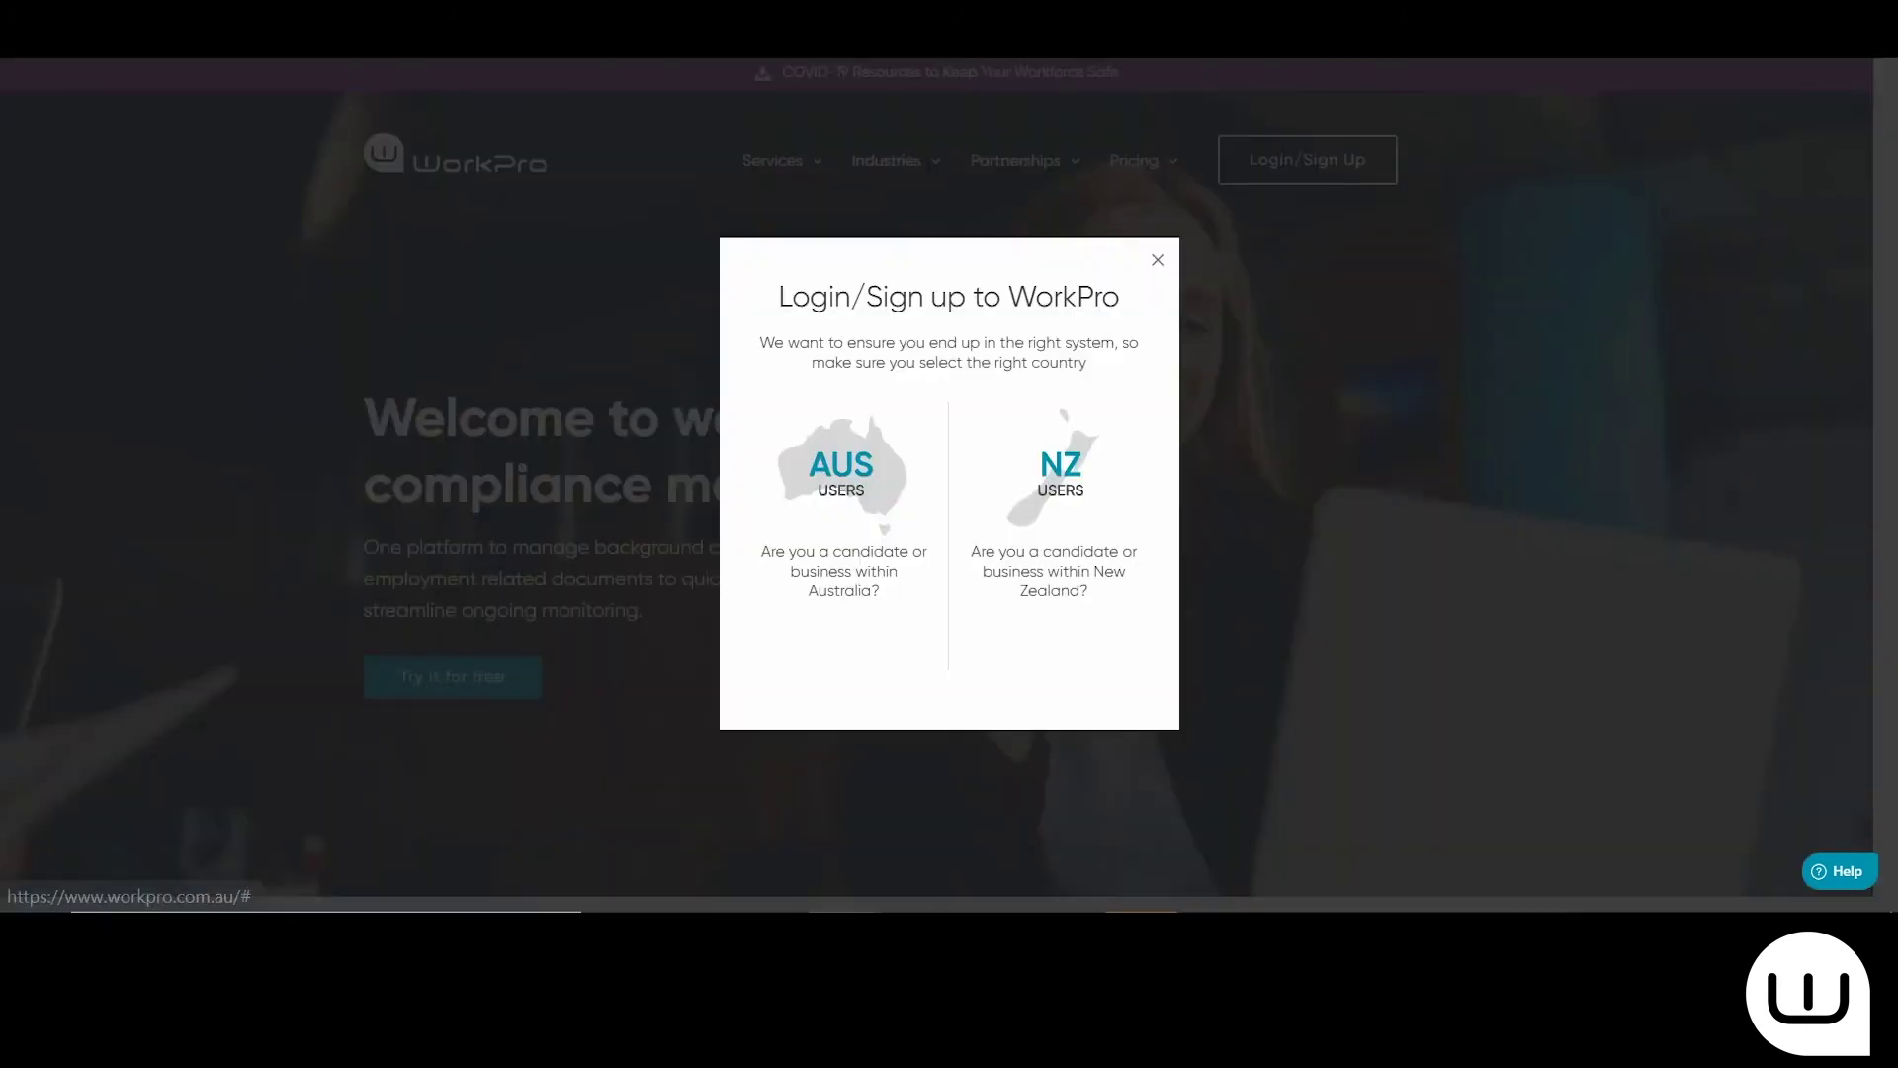
{"action": "left_click", "coordinate": [845, 641]}
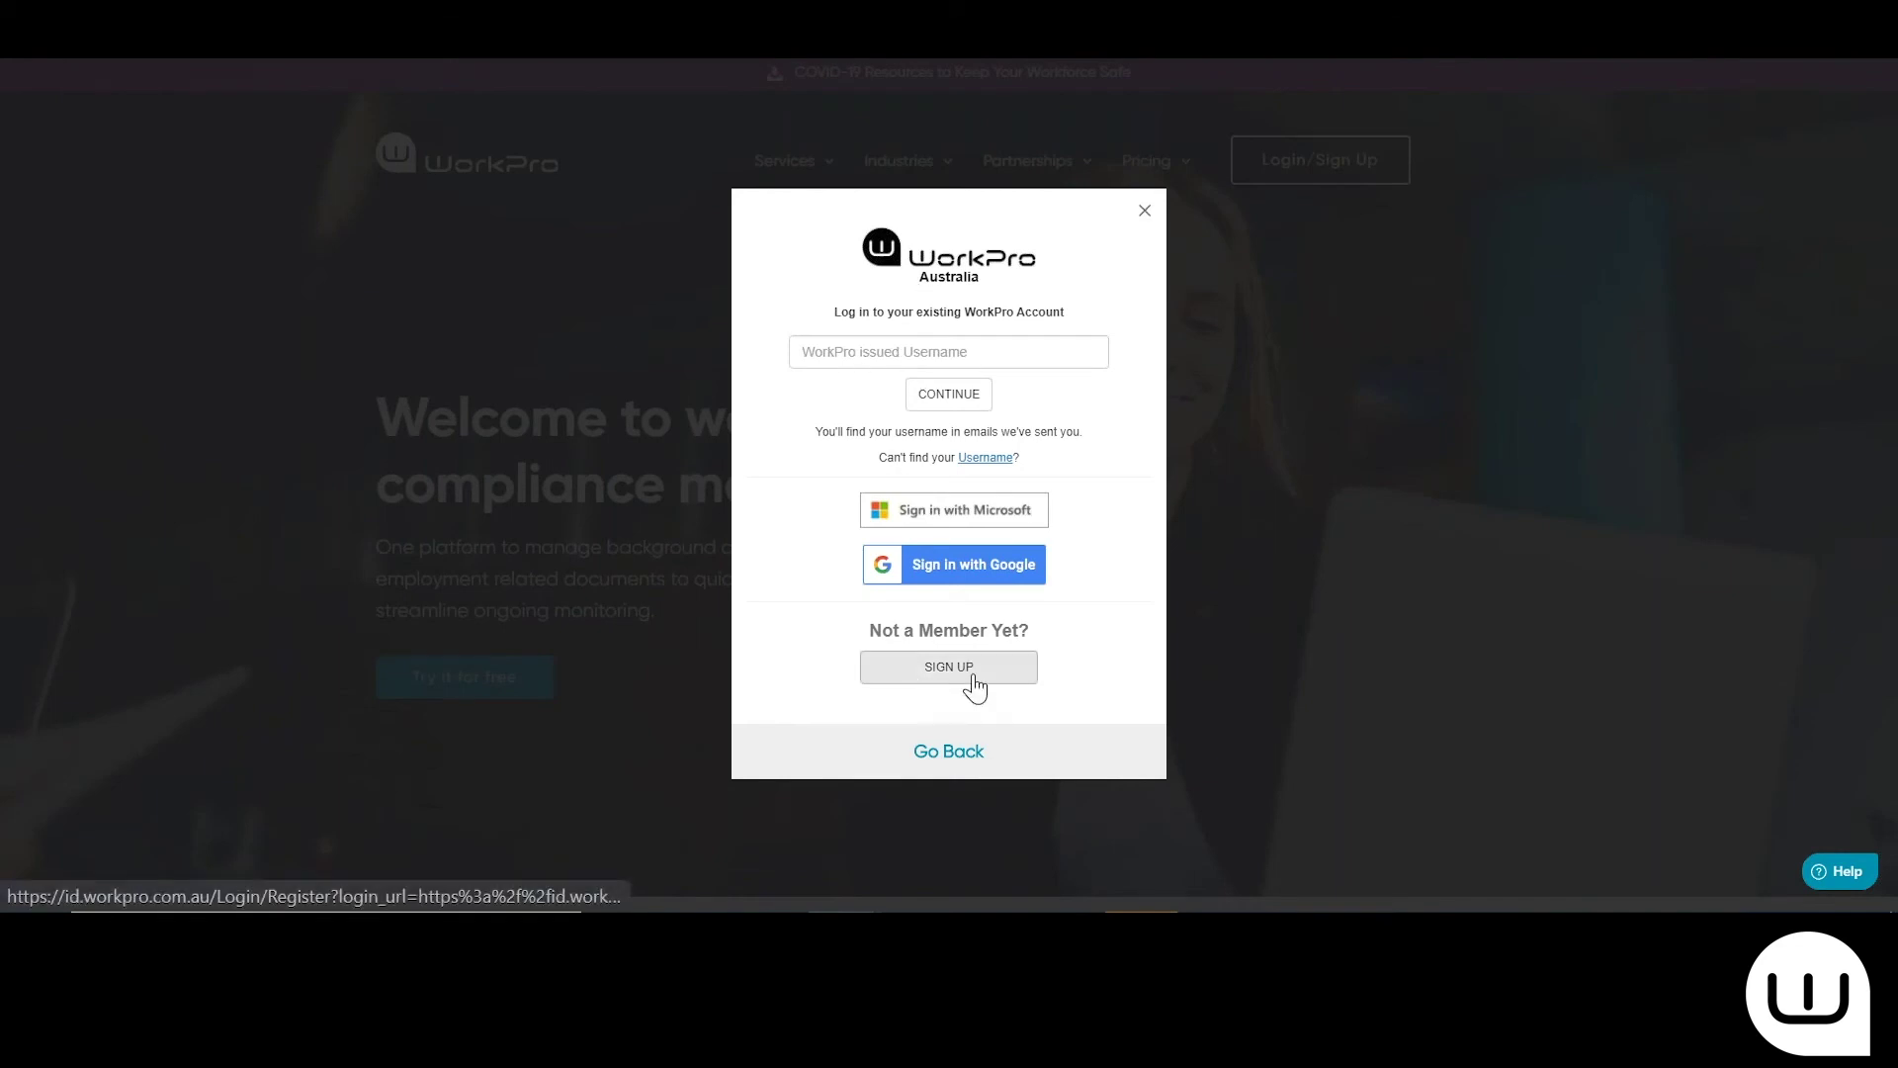
Replace the autofilled username with the candidate's username, then enter the candidate's password
{"action": "left_click", "coordinate": [857, 356]}
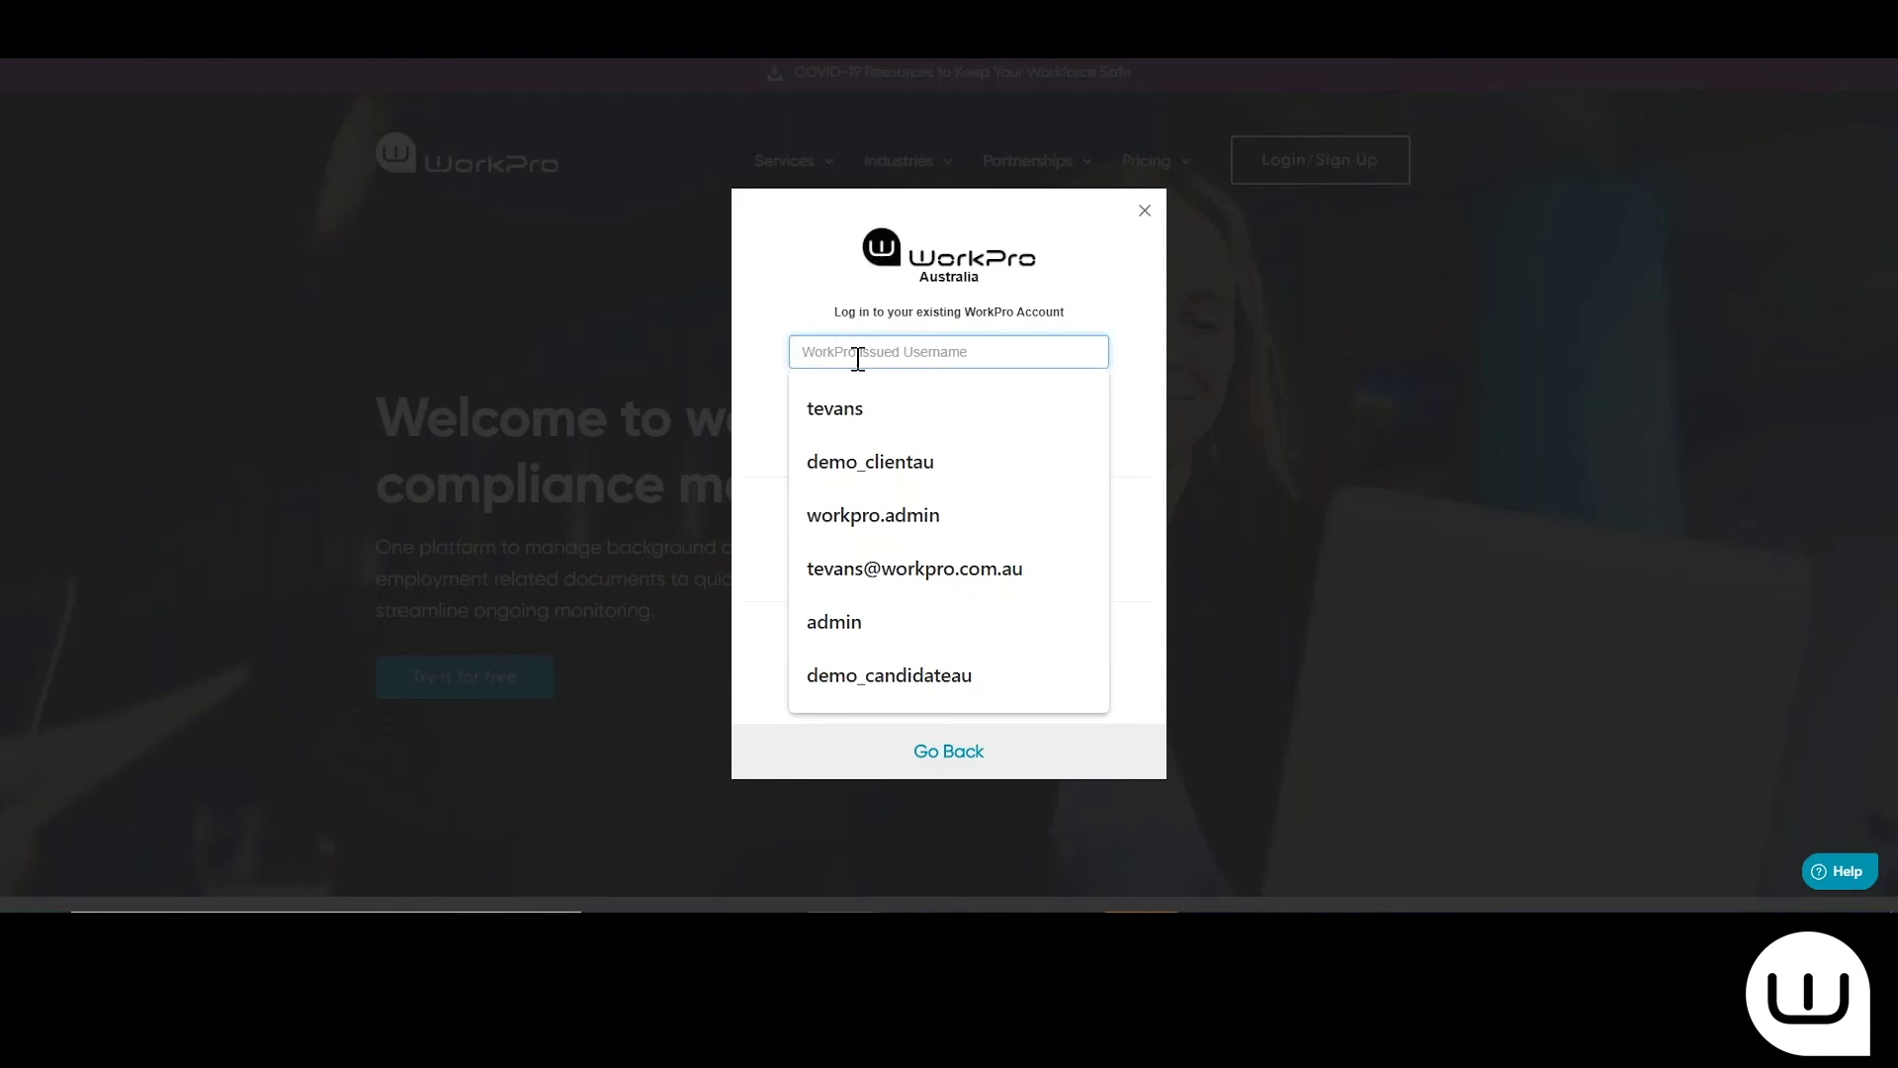
{"action": "left_click", "coordinate": [898, 675]}
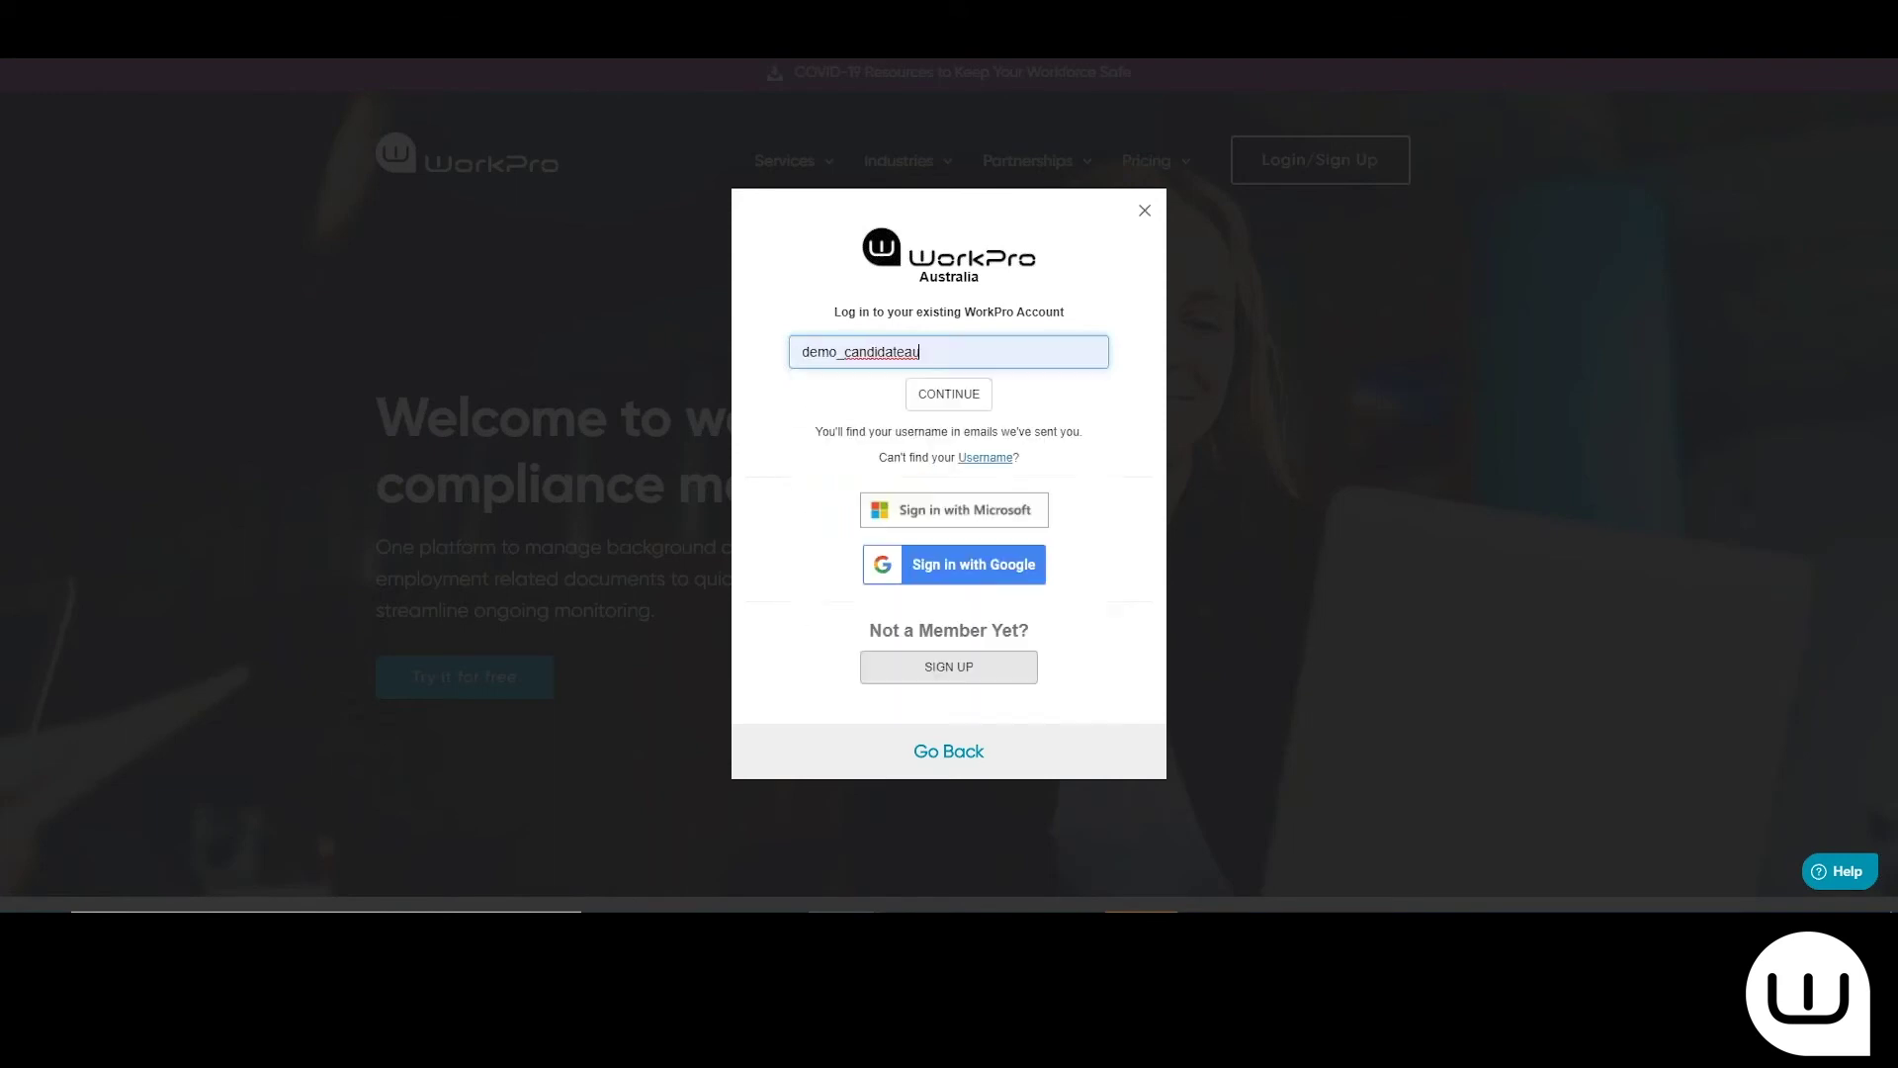
{"action": "double_click", "coordinate": [798, 352]}
{"action": "type", "text": "sam"}
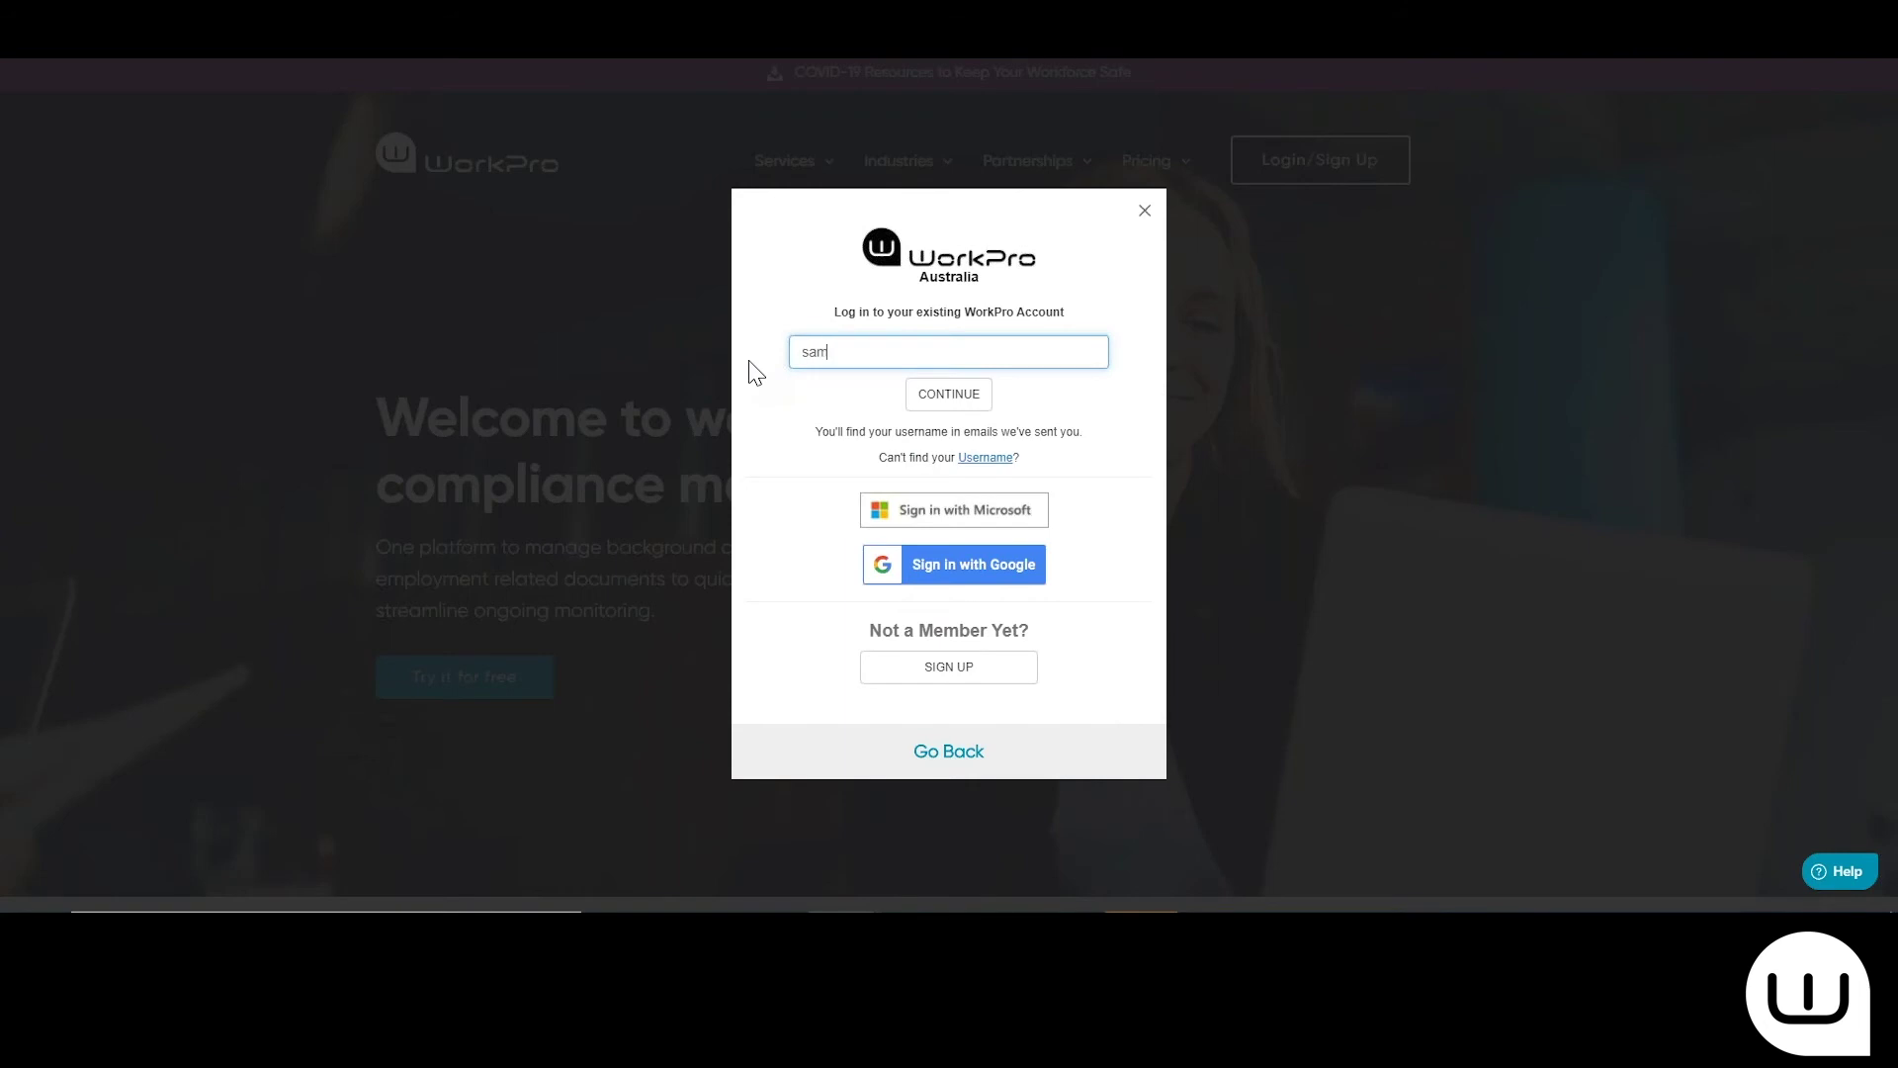
{"action": "type", "text": "plecandidate@email"}
{"action": "left_click", "coordinate": [936, 394]}
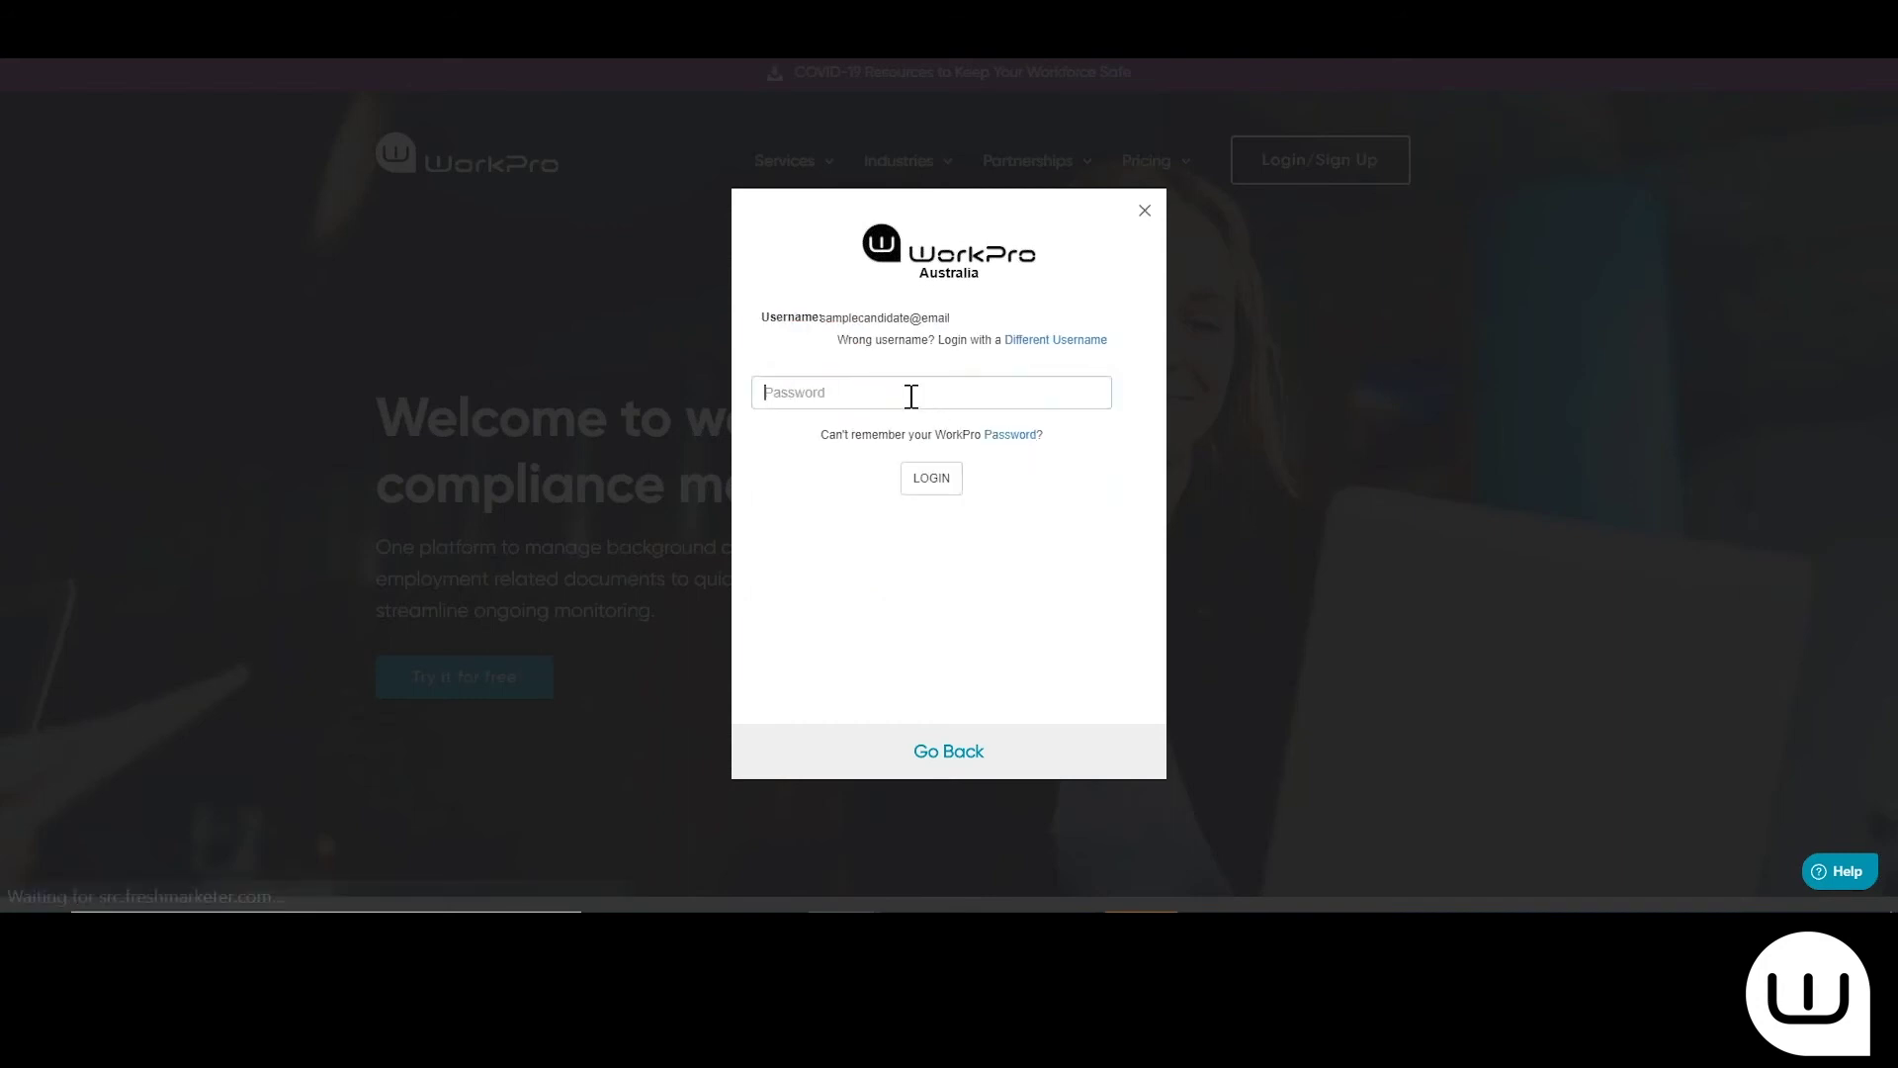
{"action": "left_click", "coordinate": [910, 396]}
{"action": "type", "text": "•••••••••"}
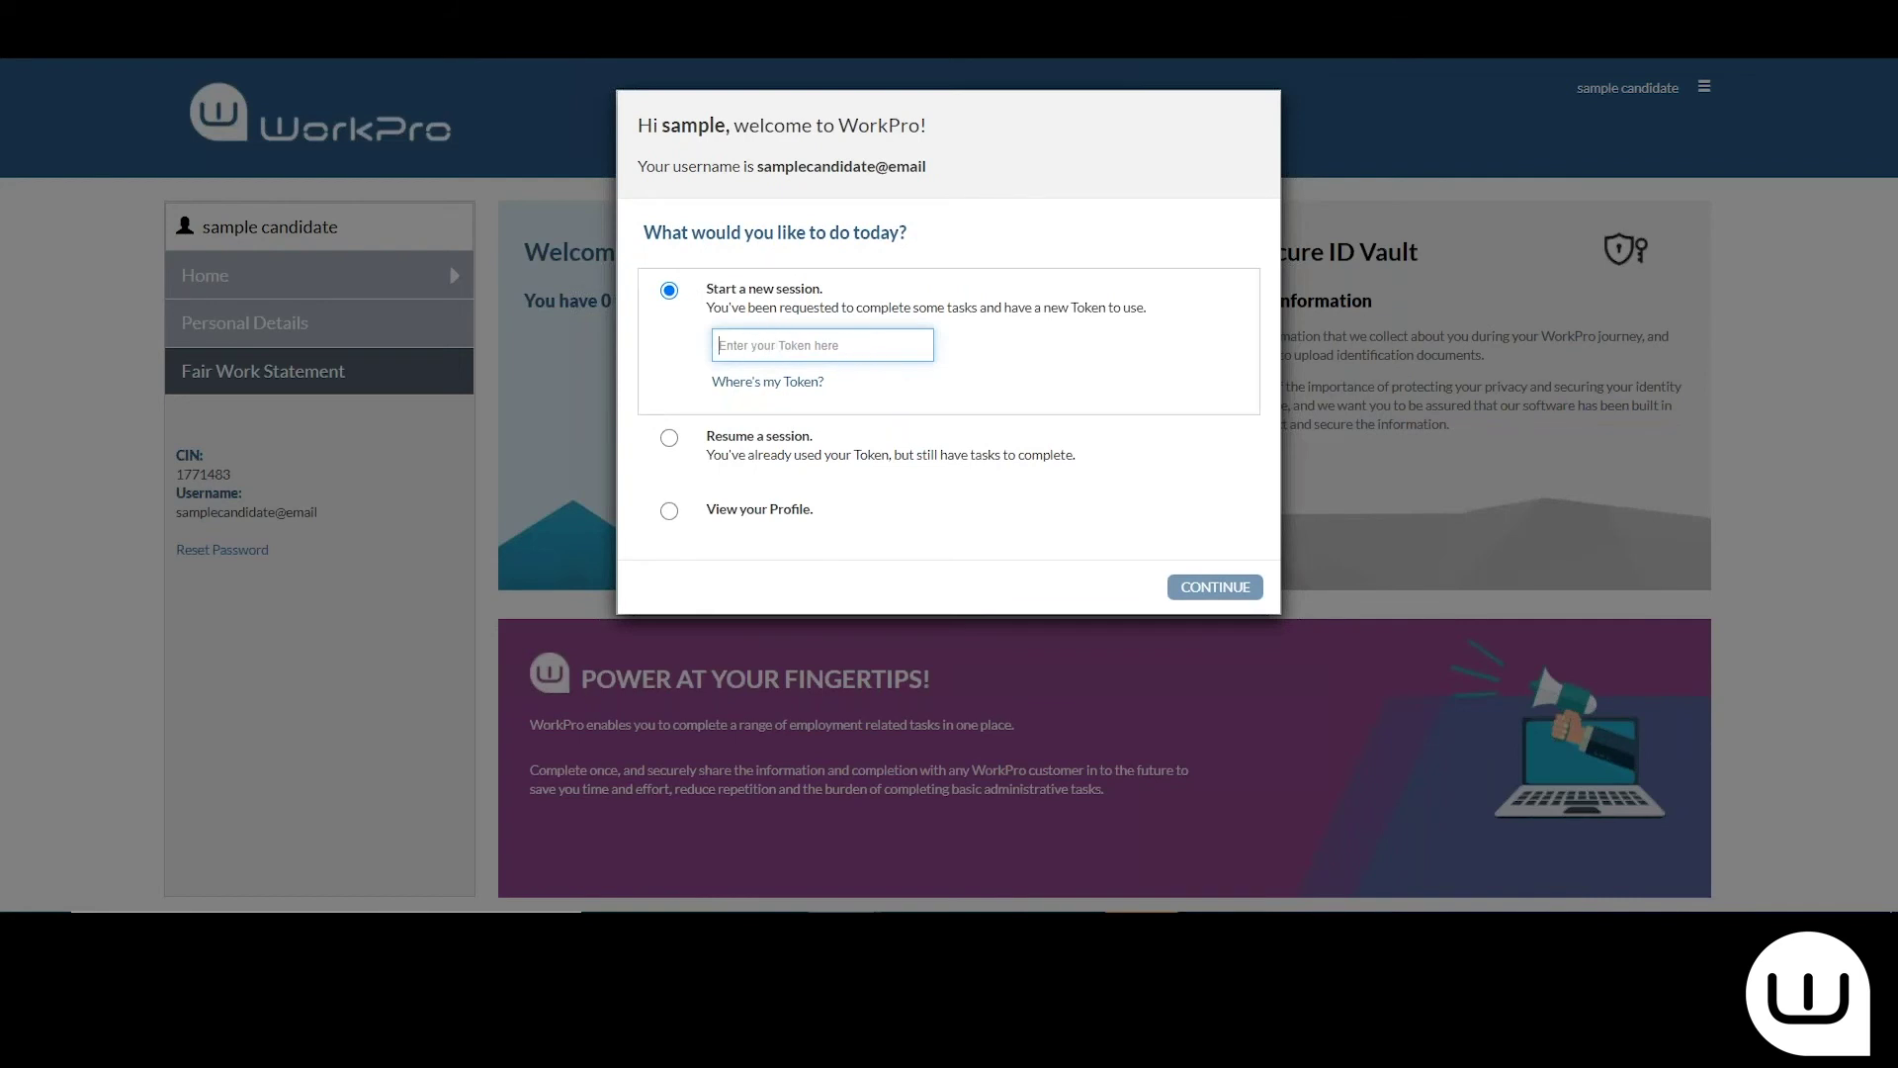
Resume the existing session and start the requested Reference Check from Background Checks
{"action": "left_click", "coordinate": [758, 447]}
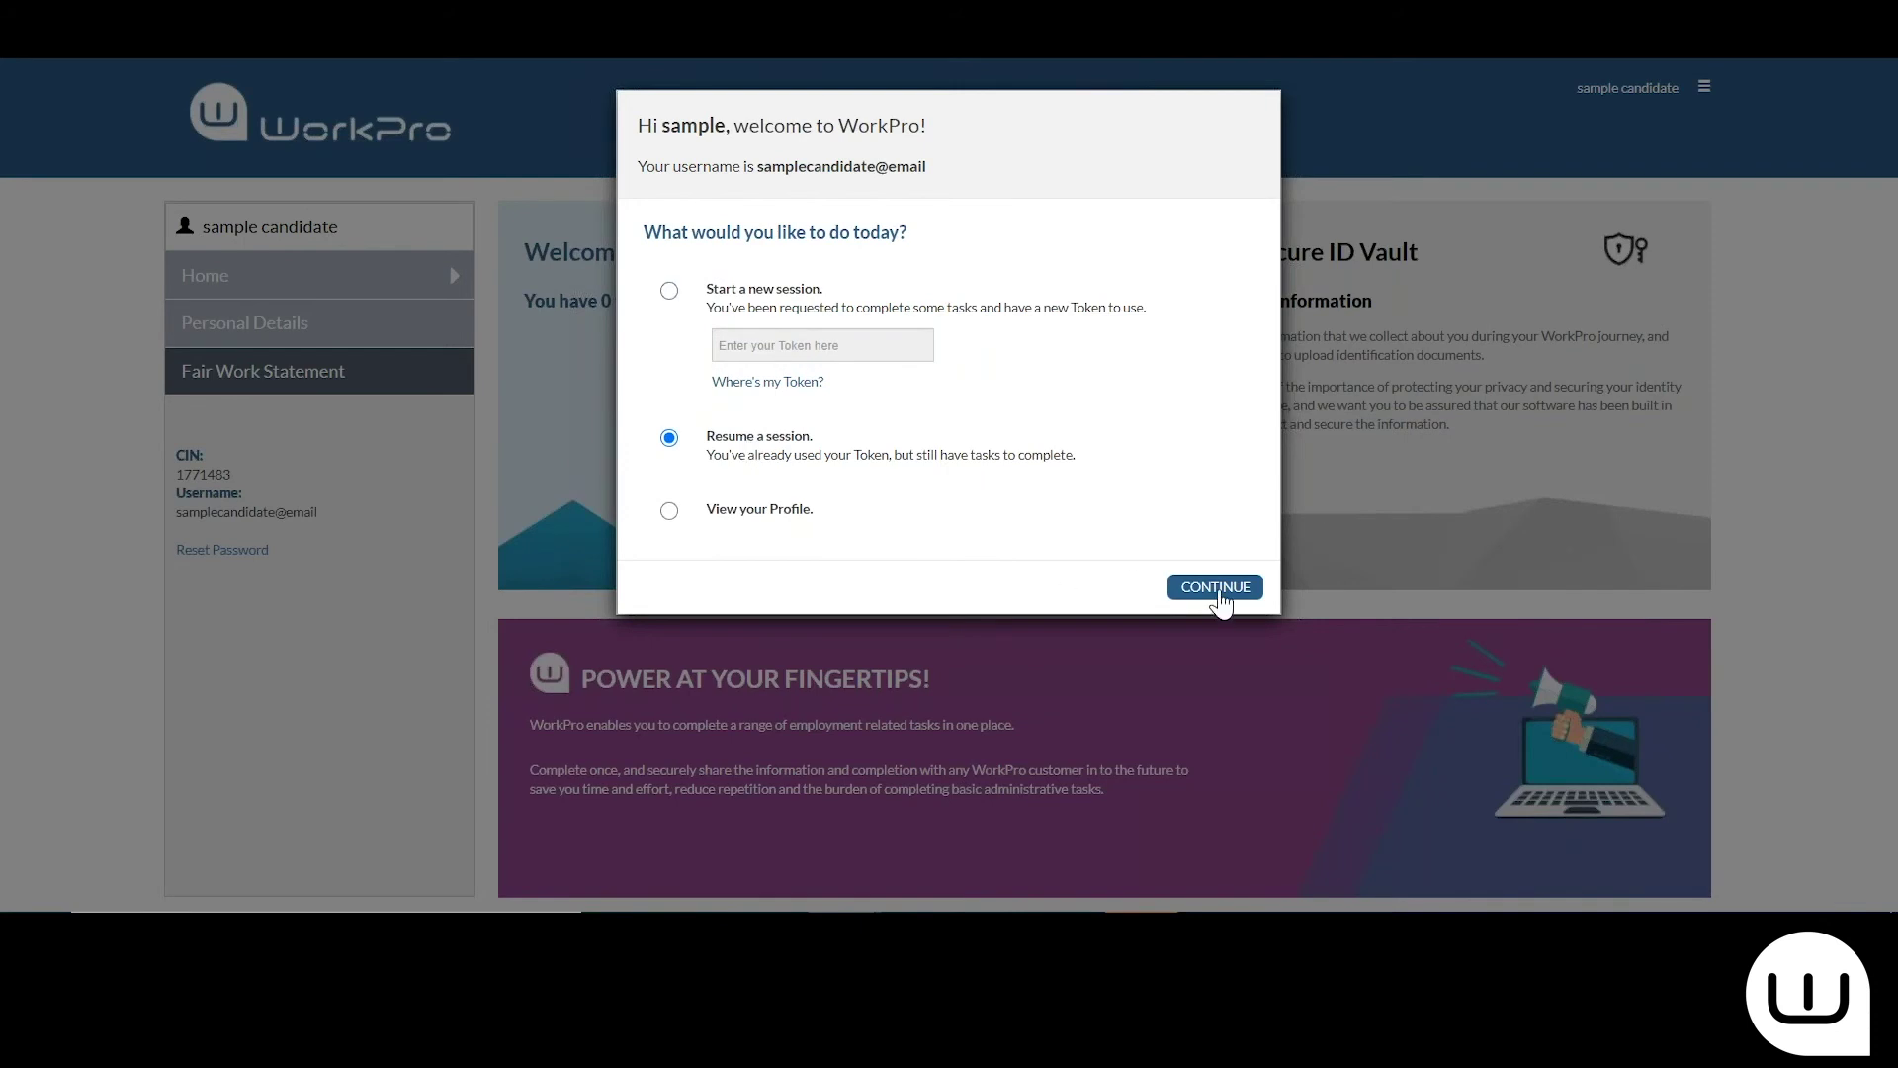
{"action": "left_click", "coordinate": [1216, 588]}
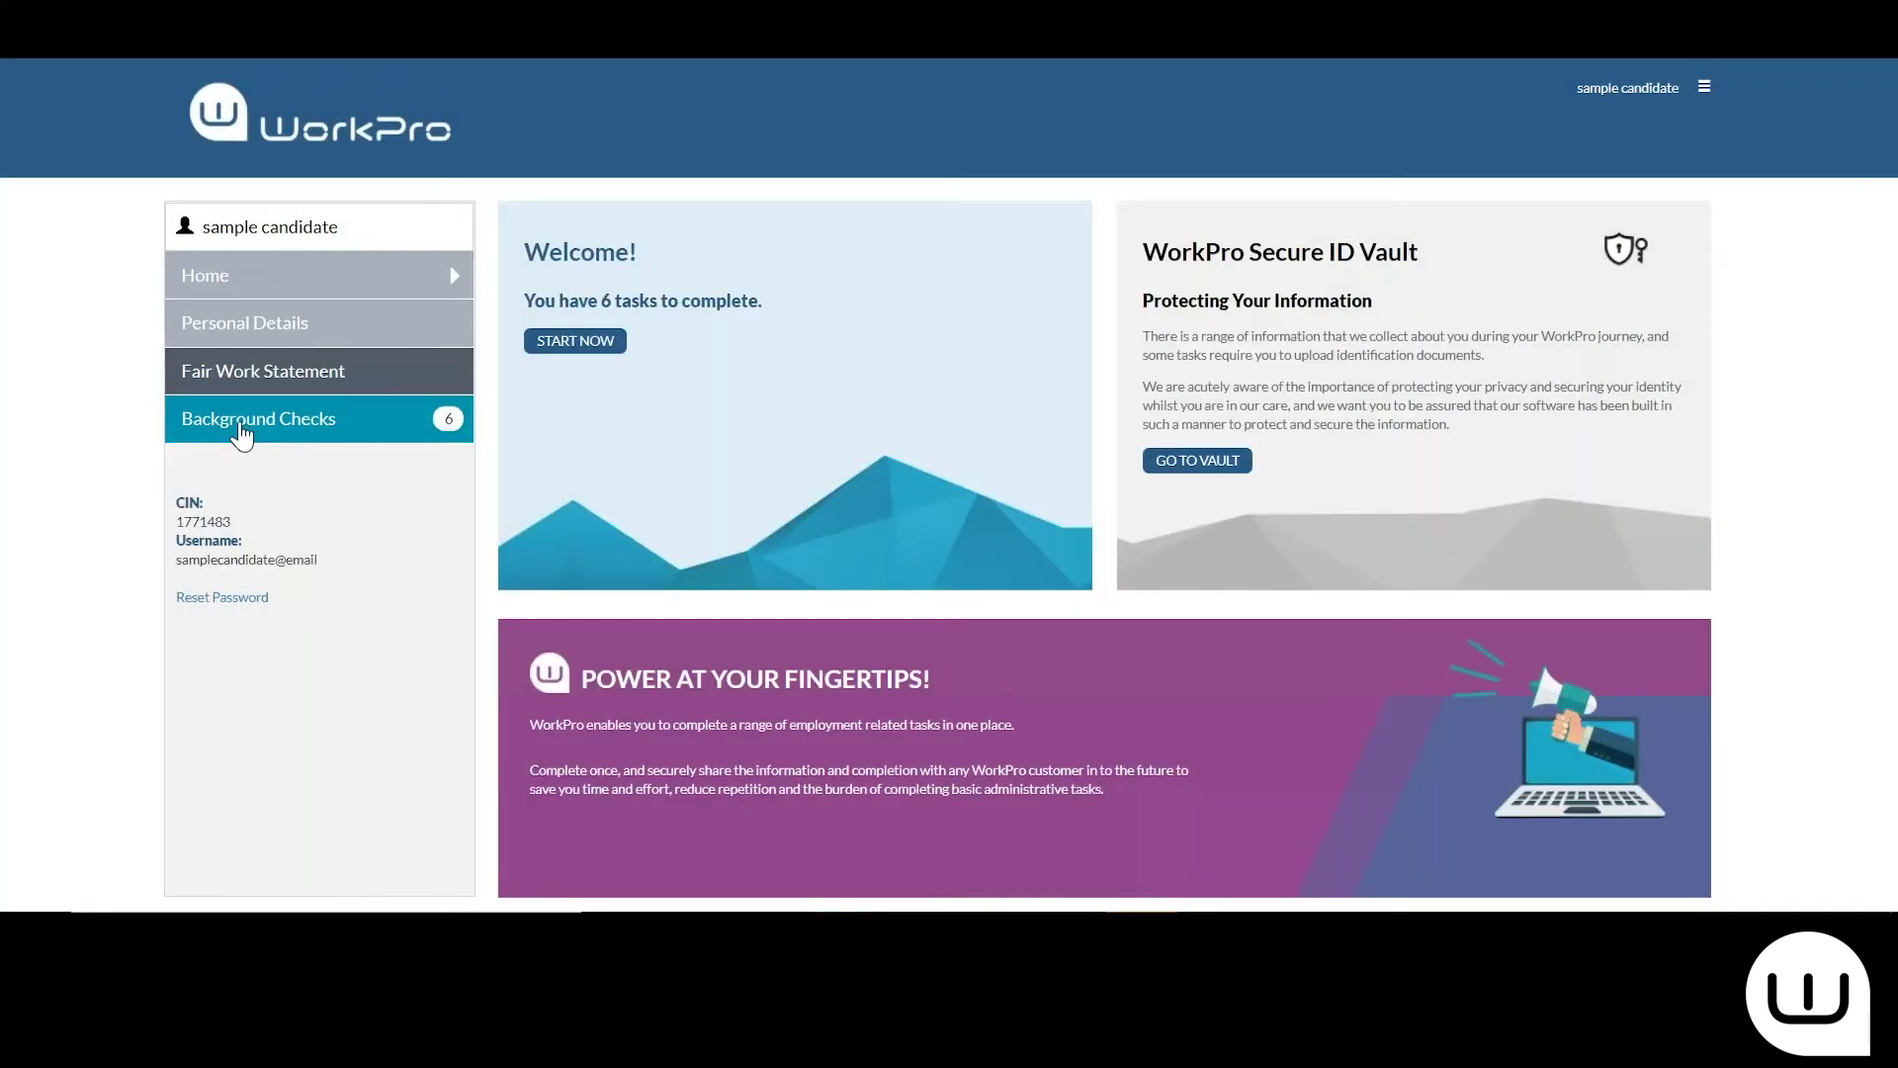
{"action": "left_click", "coordinate": [241, 433]}
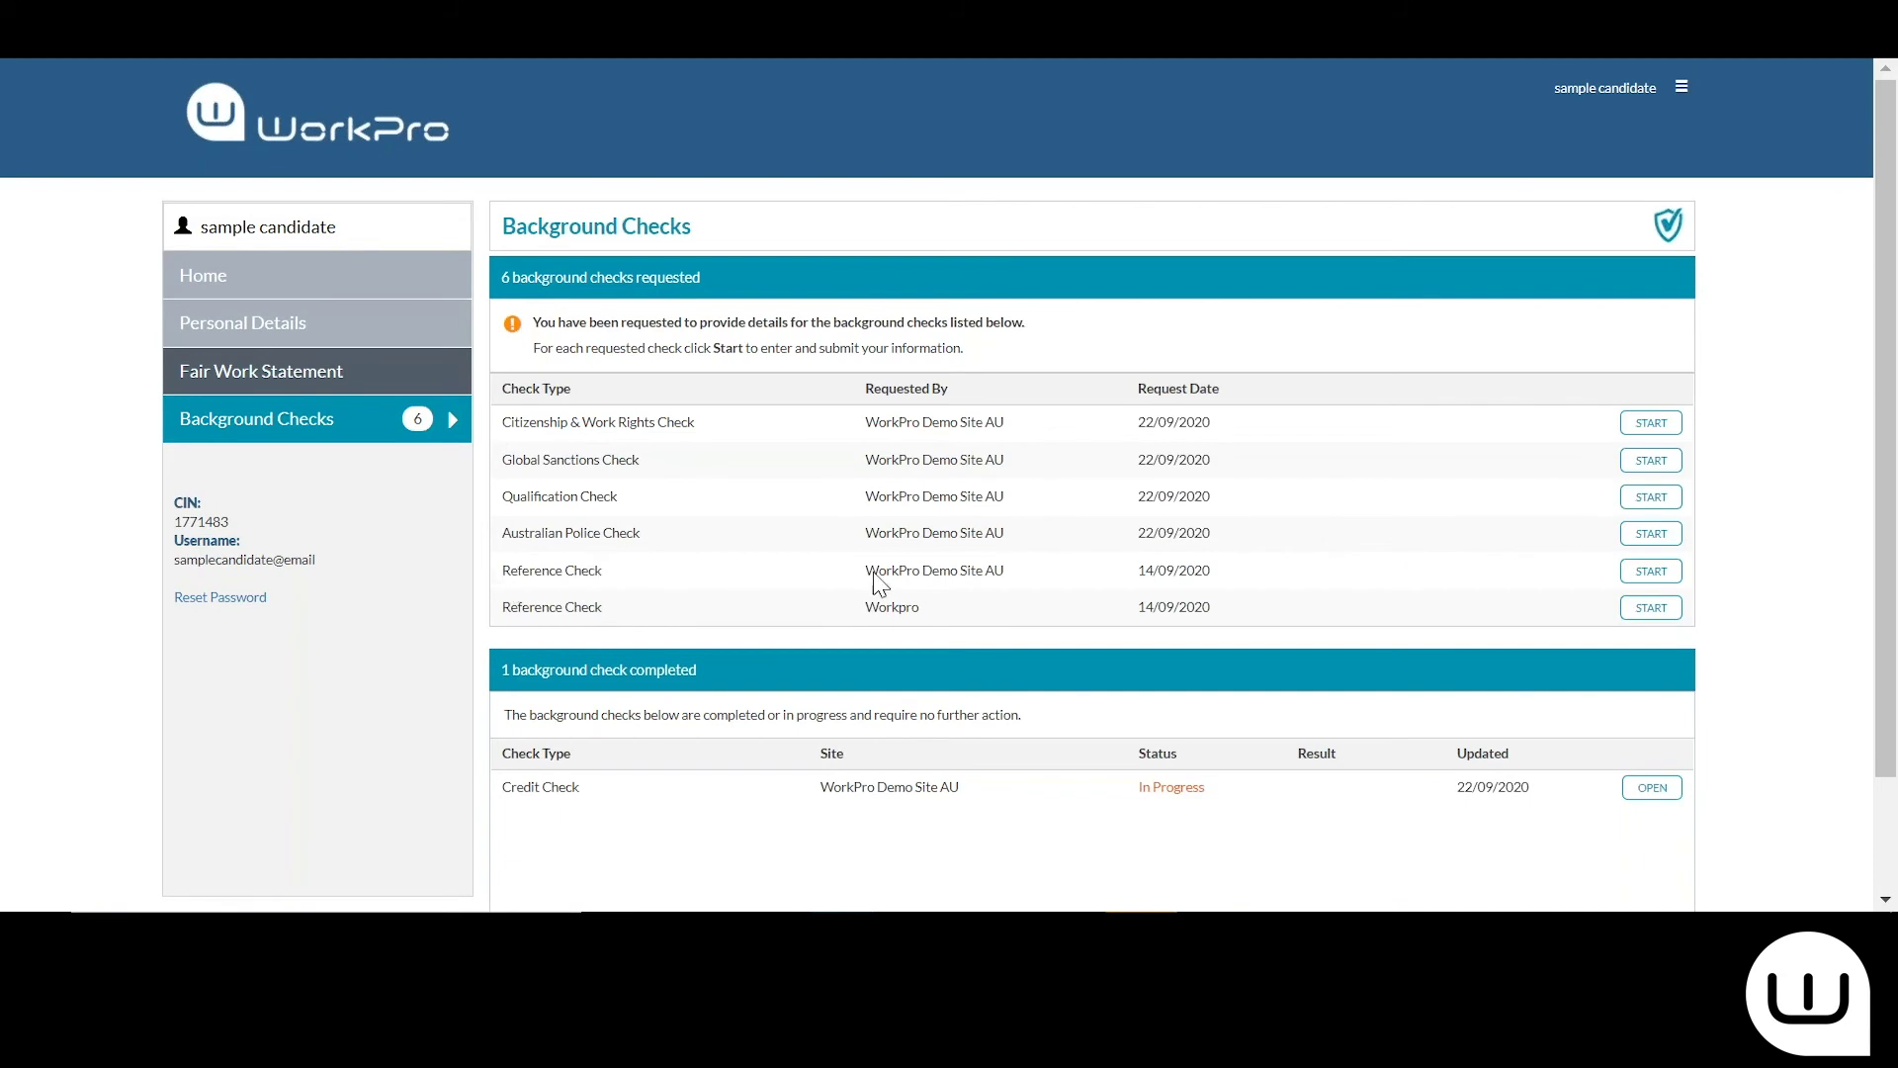
{"action": "left_click", "coordinate": [1650, 581]}
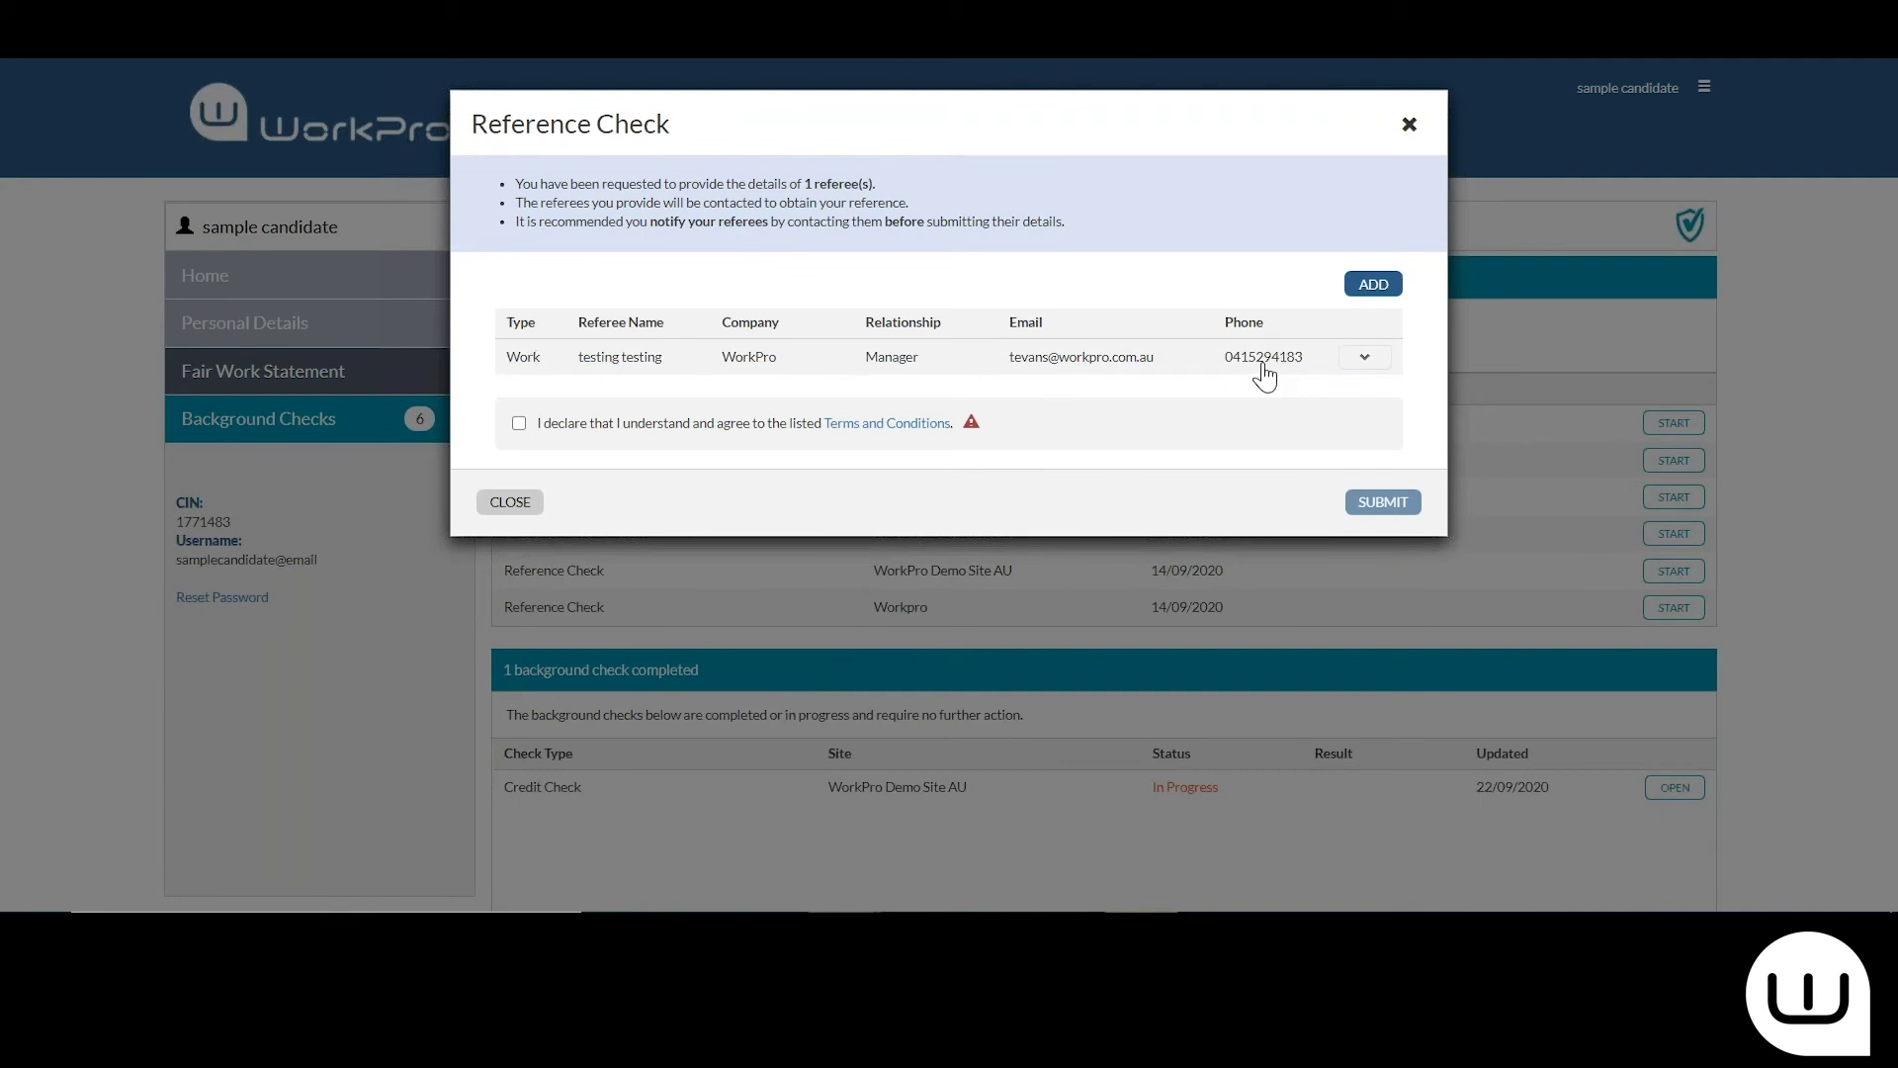
Accept the 'I declare…' terms and begin adding a new referee
{"action": "left_click", "coordinate": [520, 425]}
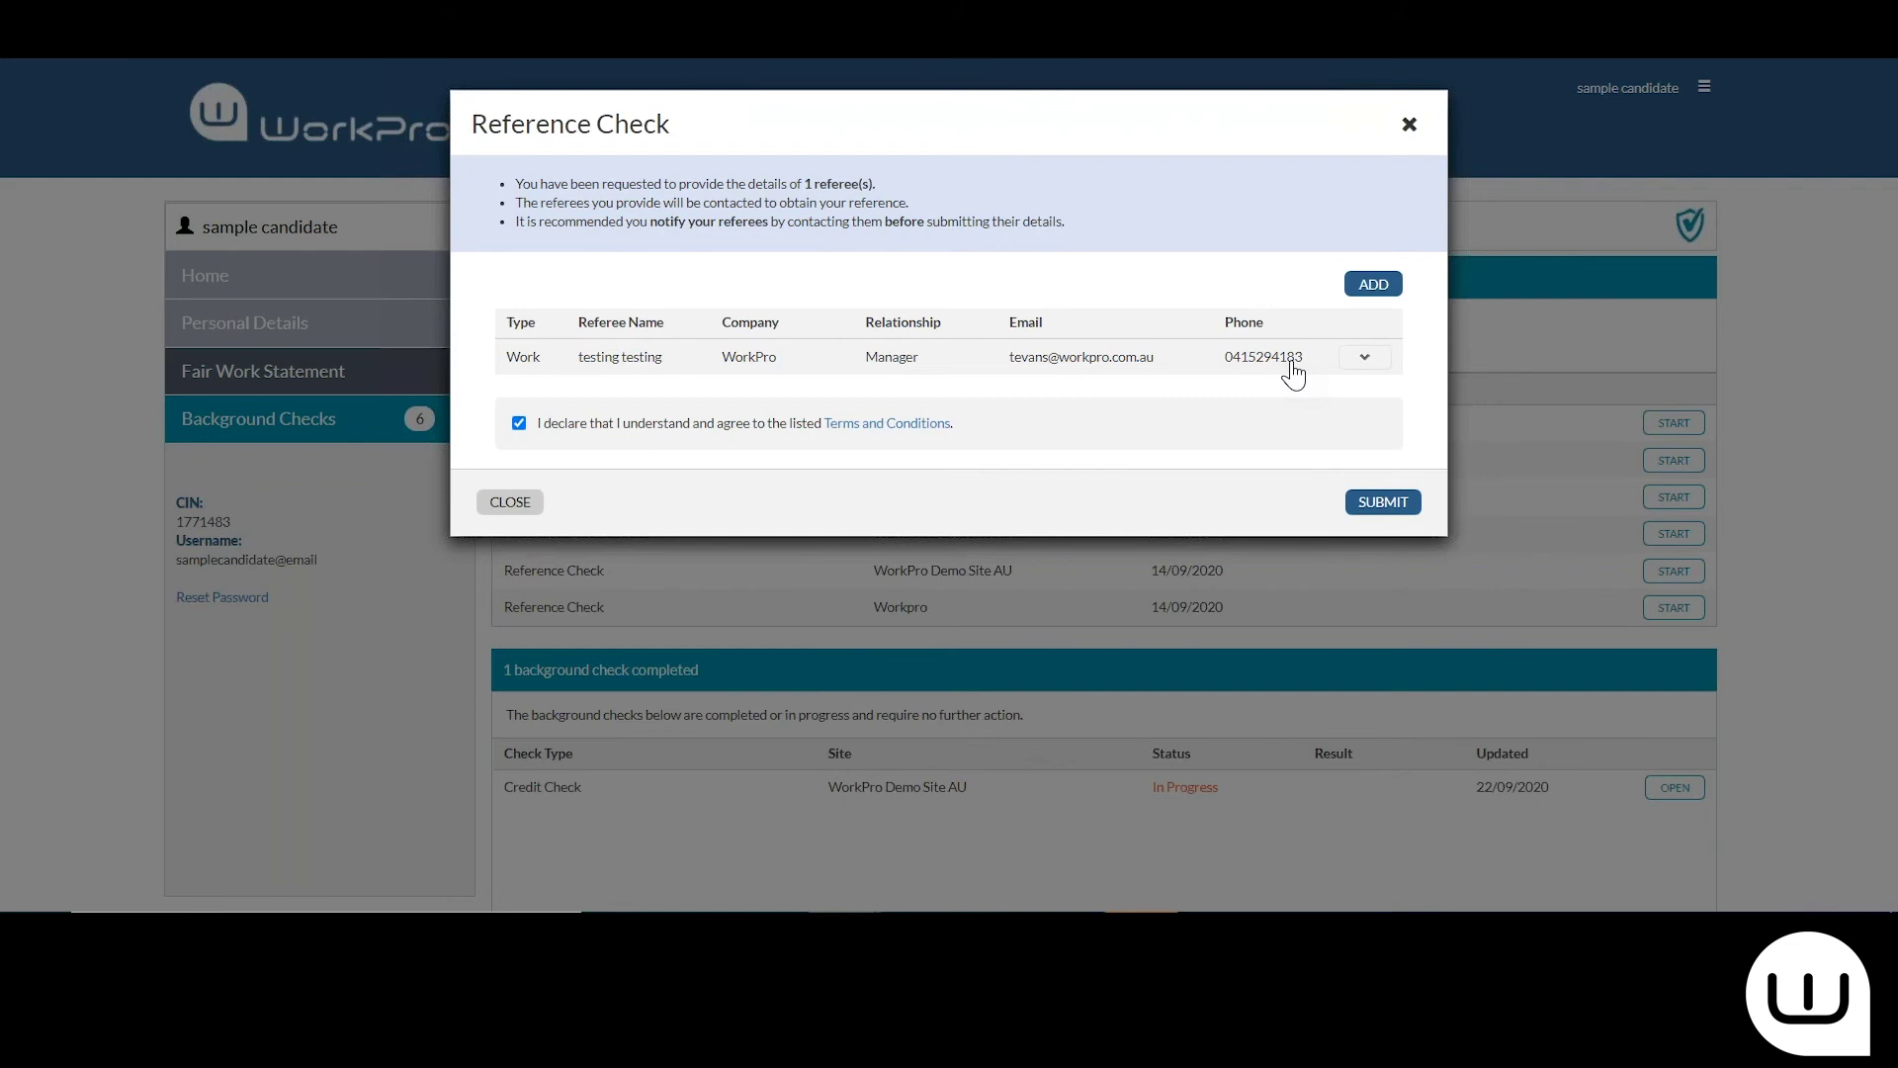
{"action": "left_click", "coordinate": [1376, 286]}
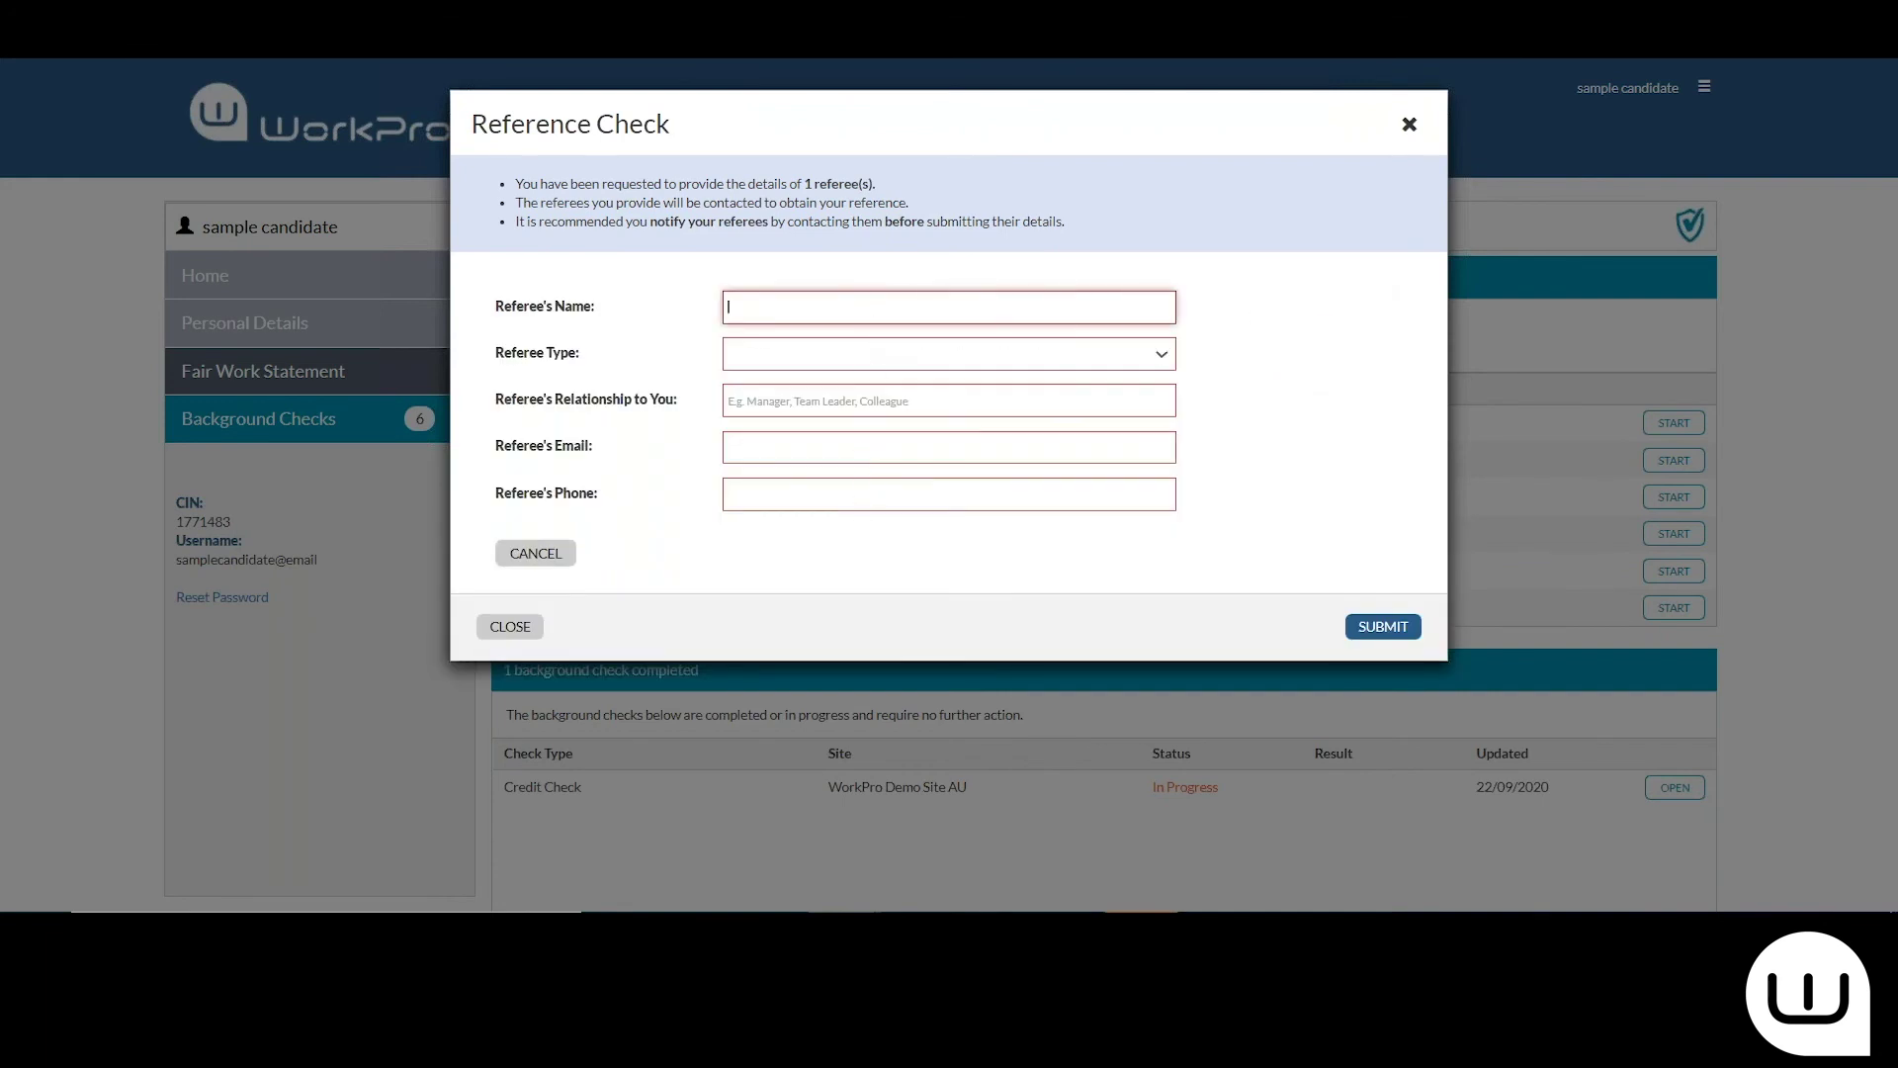
Close the Reference Check without submitting and switch to the WorkPro website window
{"action": "left_click", "coordinate": [510, 626]}
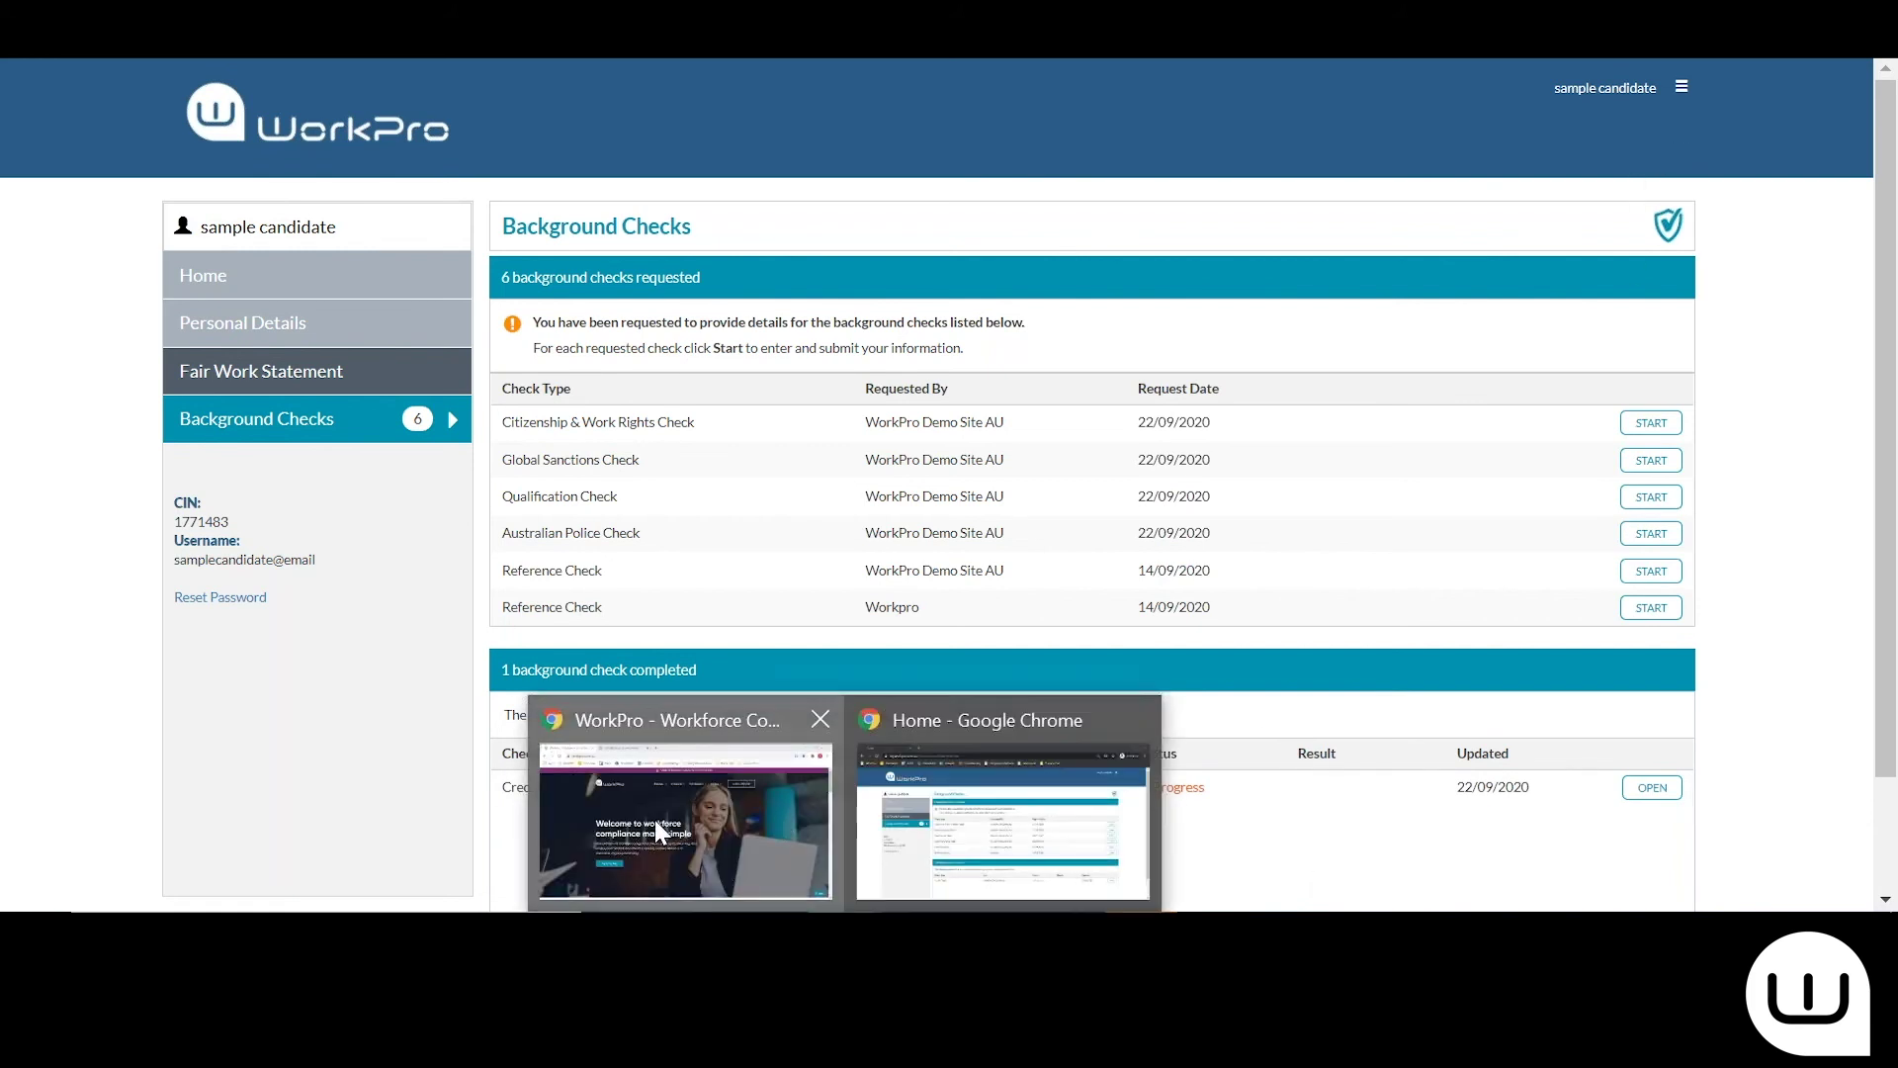
{"action": "left_click", "coordinate": [655, 820]}
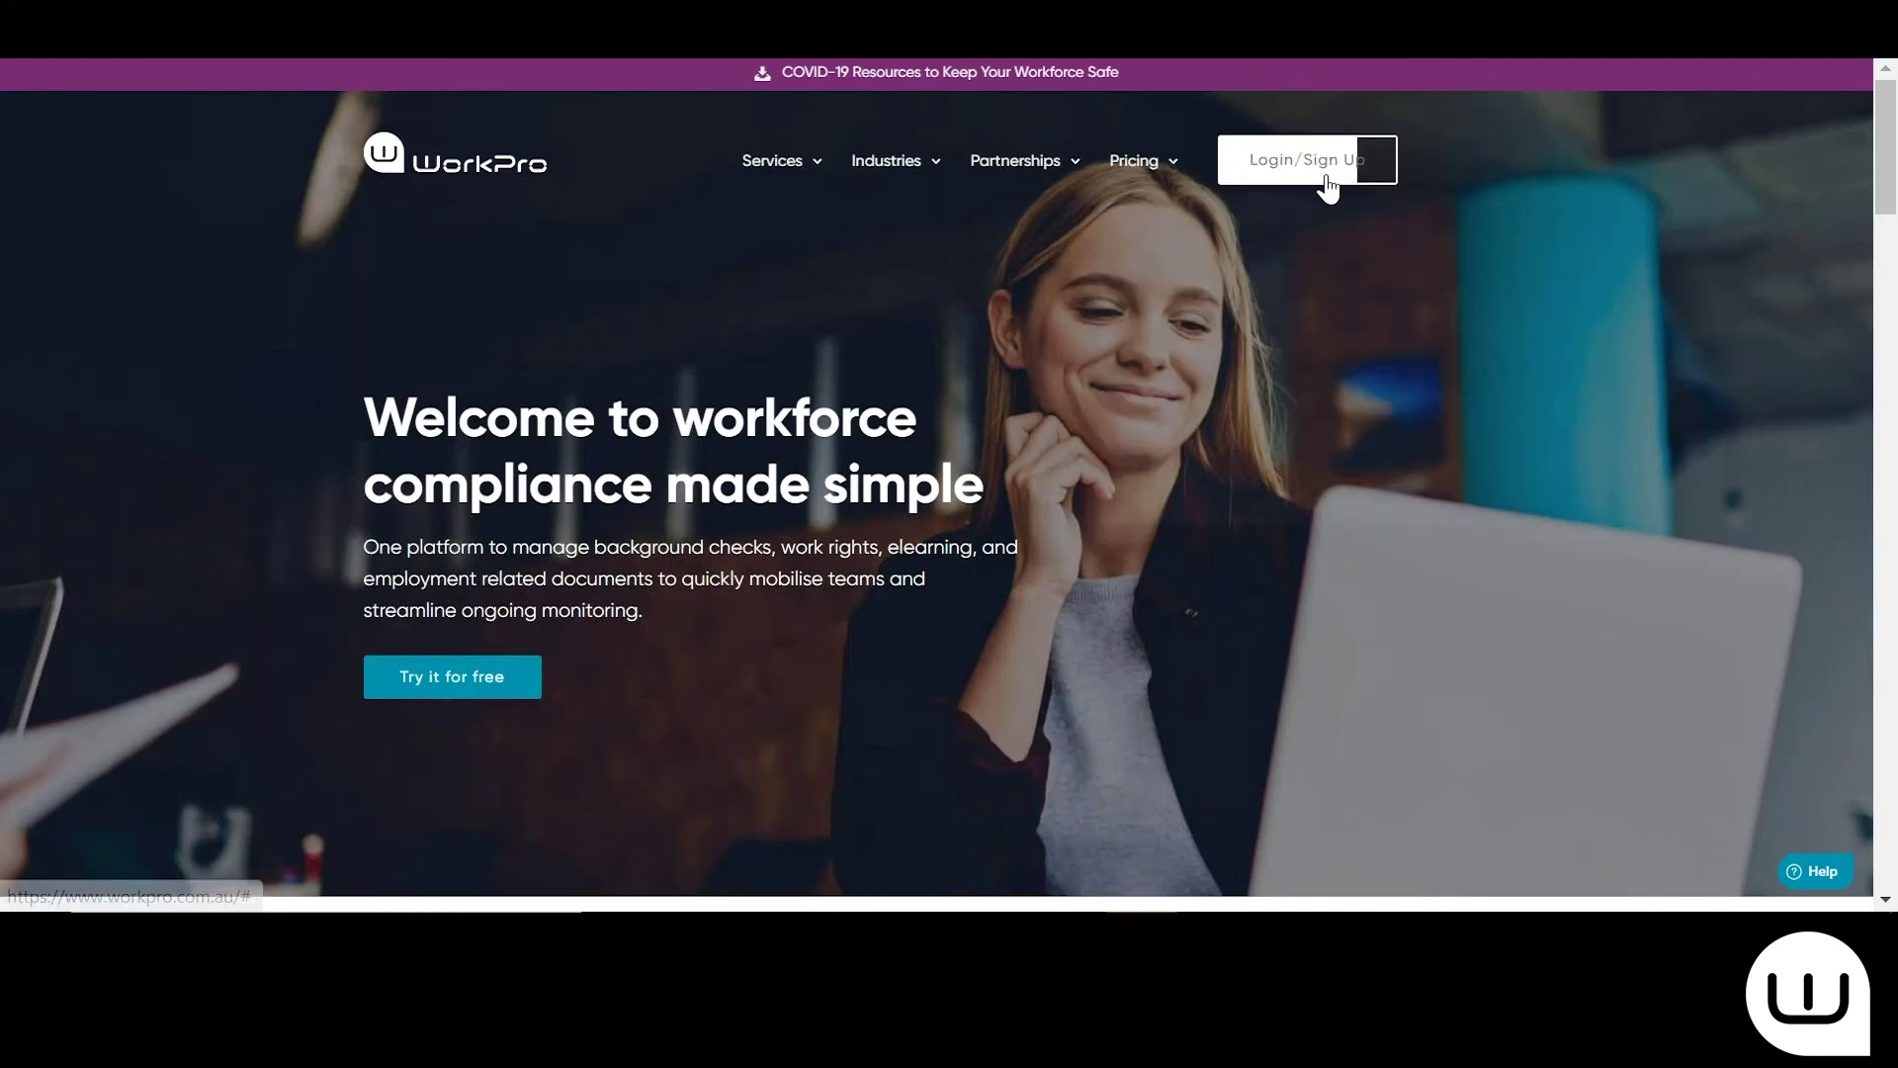
Log in to WorkPro AUS with the saved client username to reach All Results
{"action": "left_click", "coordinate": [1319, 168]}
{"action": "left_click", "coordinate": [874, 640]}
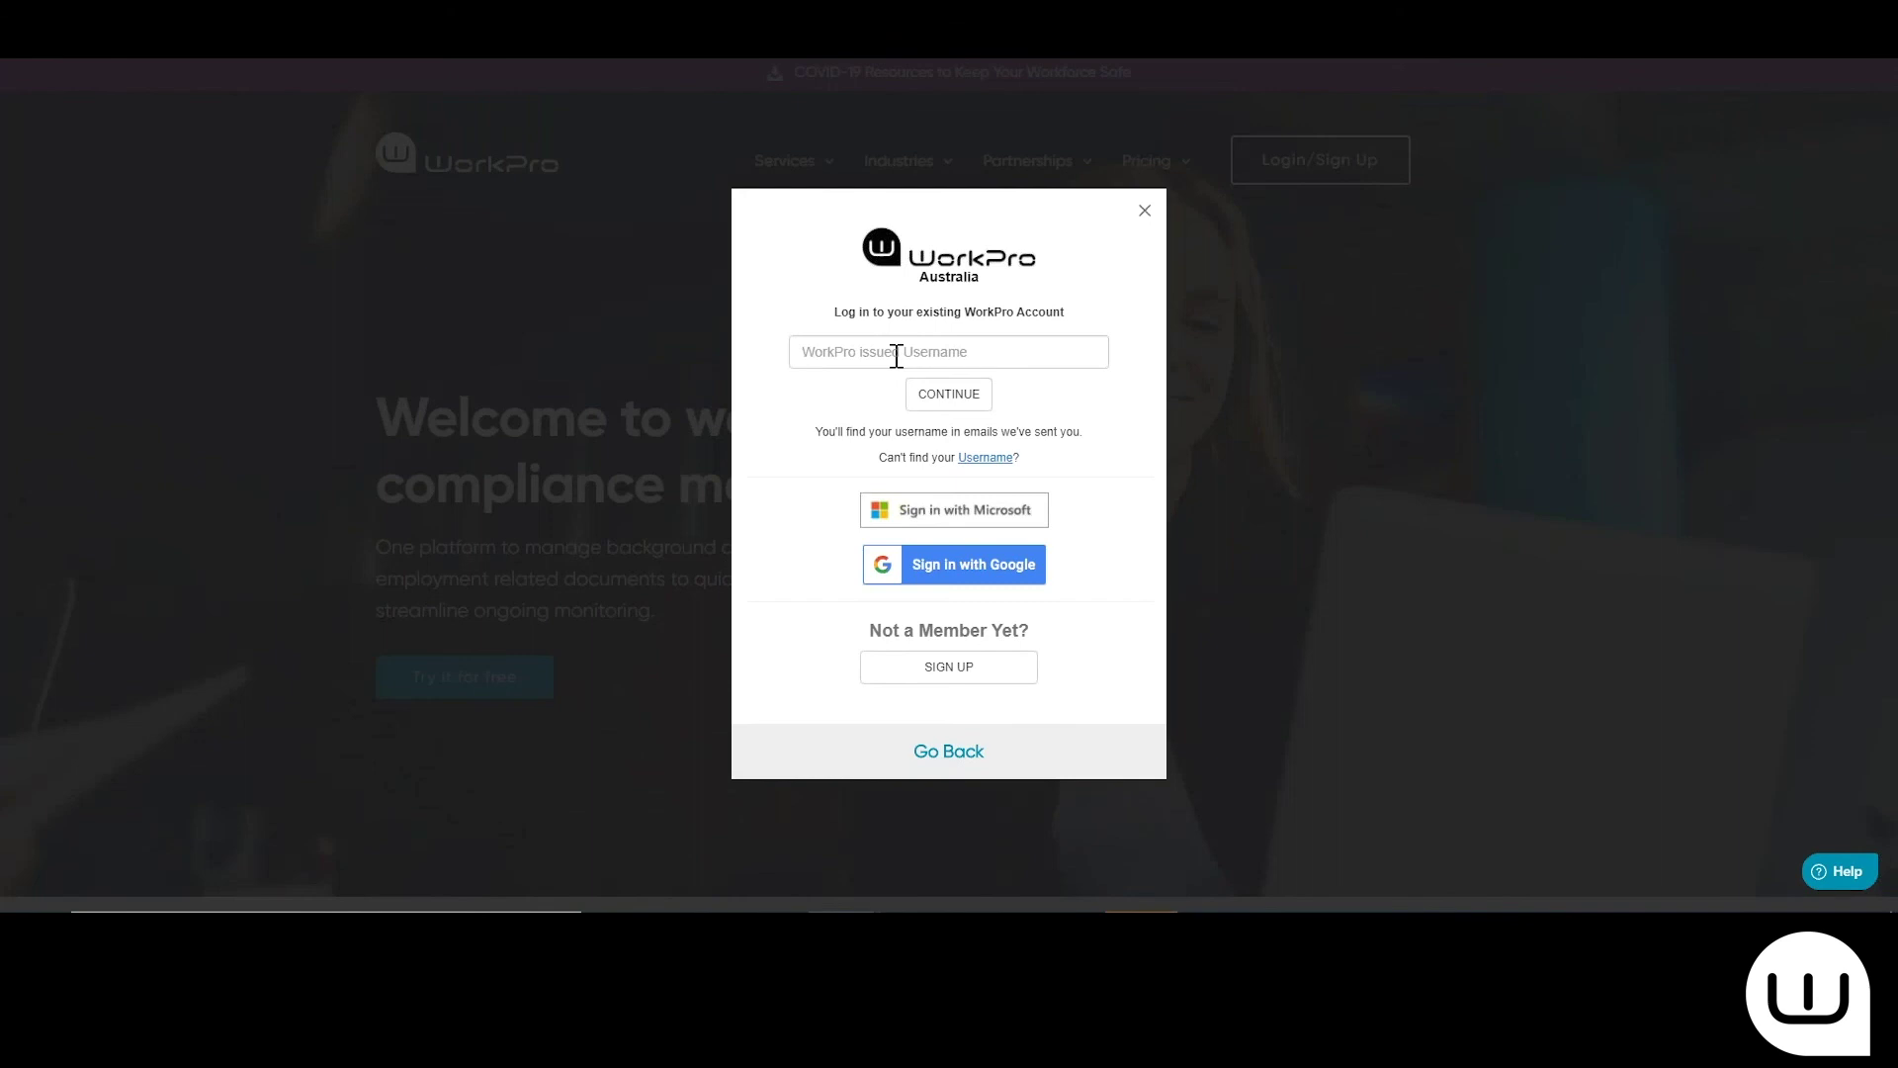
{"action": "left_click", "coordinate": [897, 356]}
{"action": "left_click", "coordinate": [949, 458]}
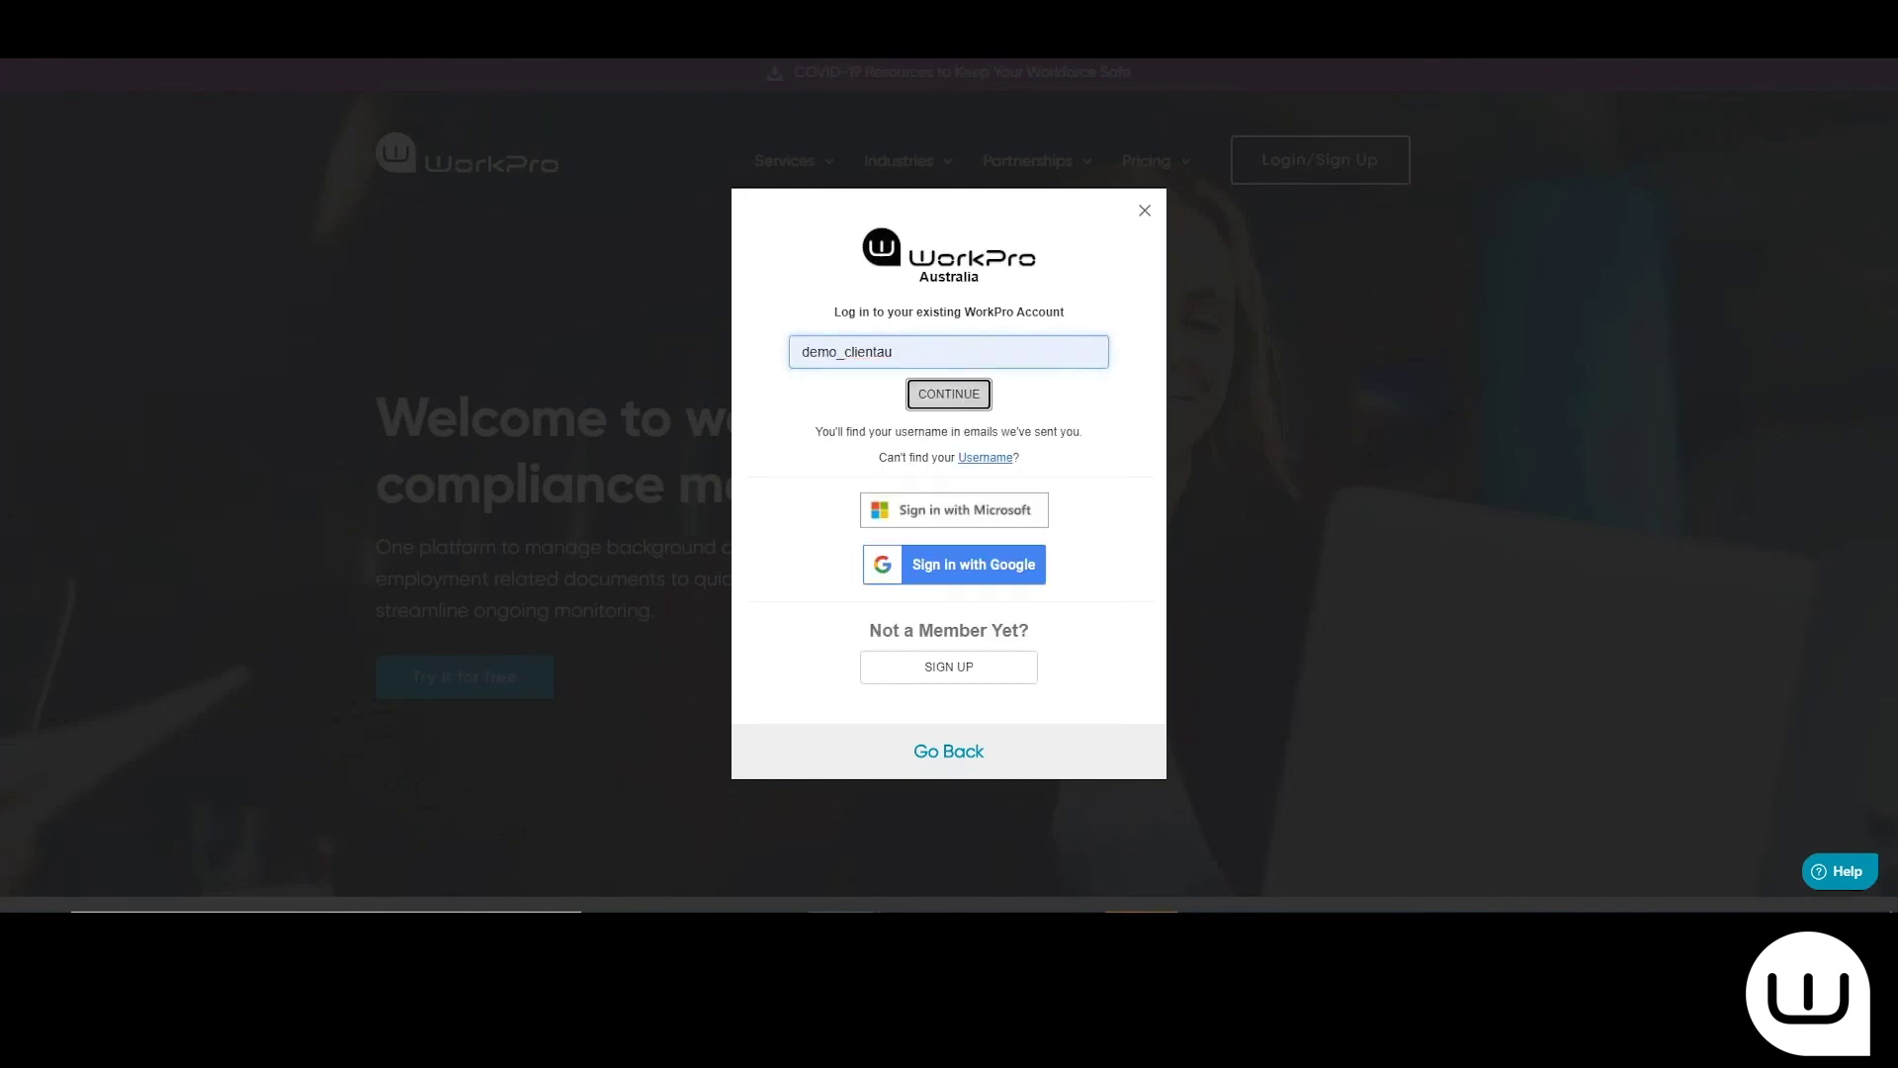
{"action": "key", "text": "Return"}
{"action": "left_click", "coordinate": [934, 479]}
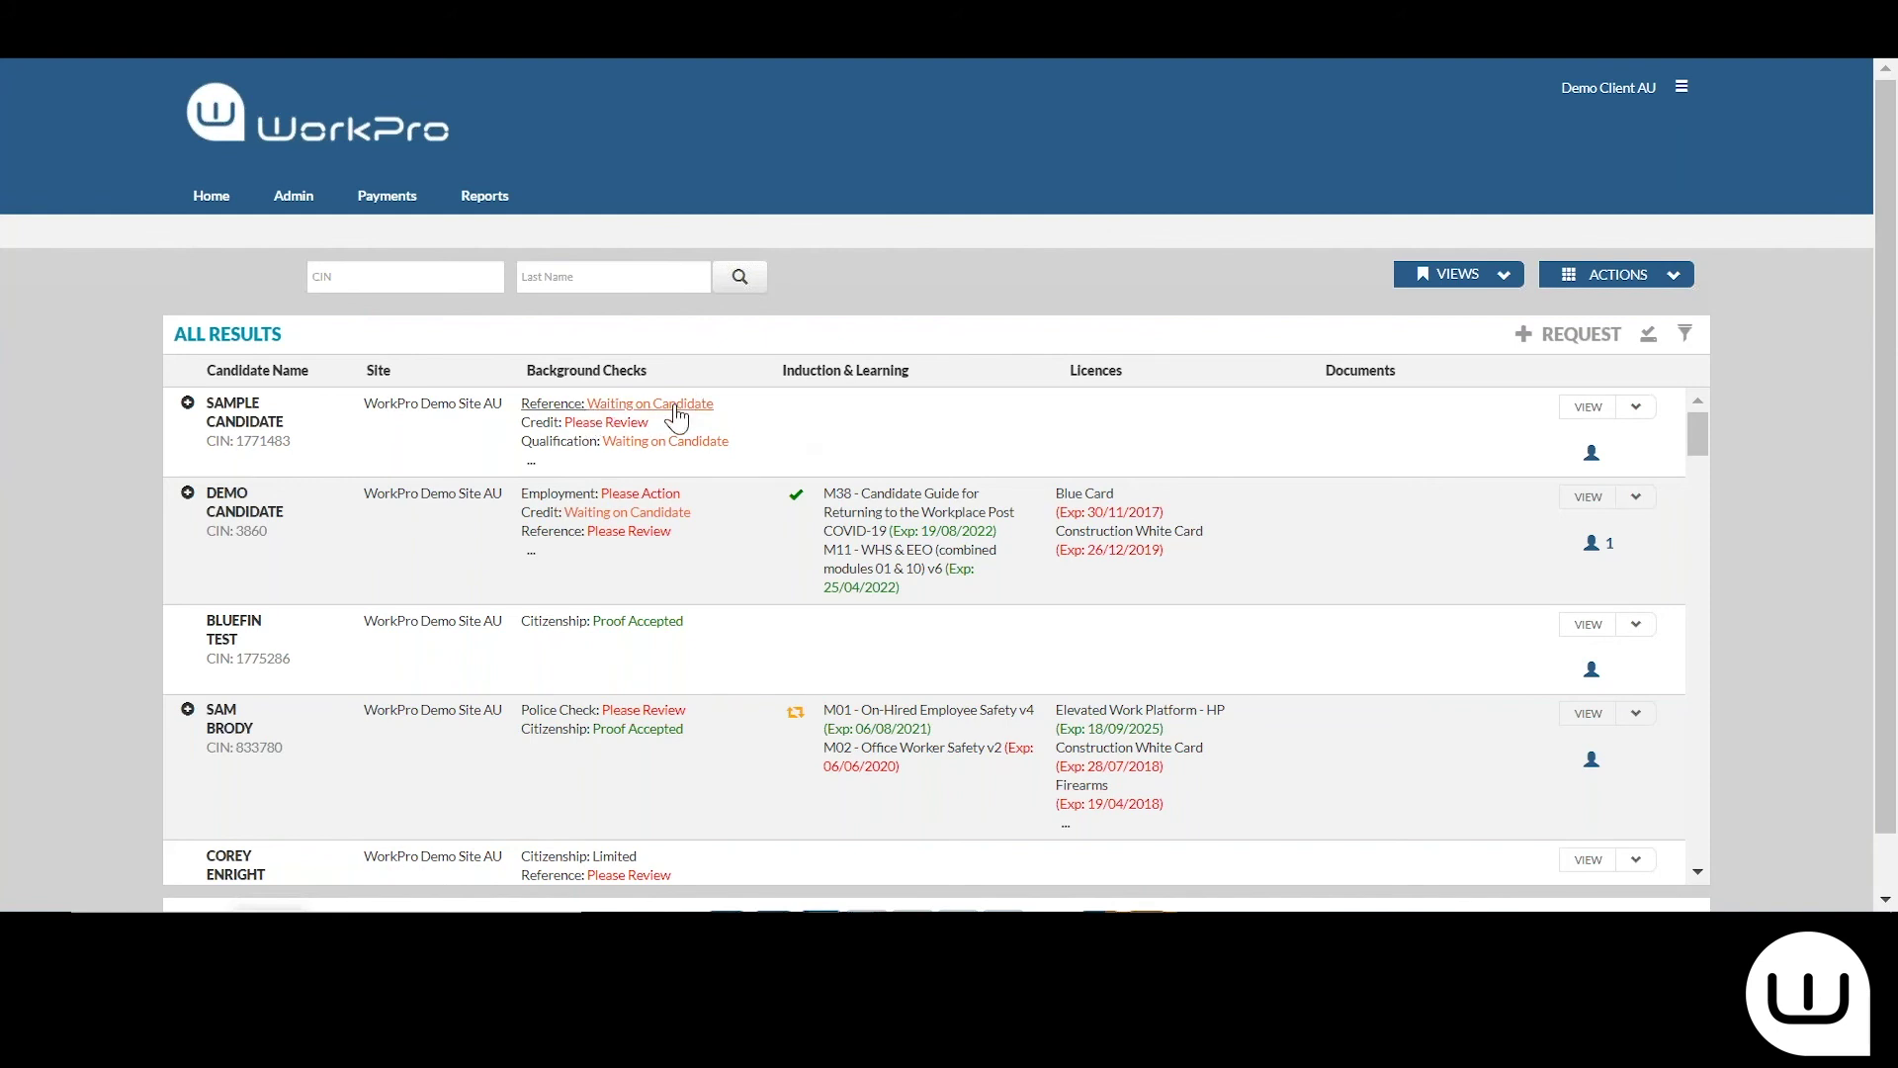
Open the candidate's red 'Please Review' Reference check from the Background Checks column
{"action": "mouse_move", "coordinate": [676, 420]}
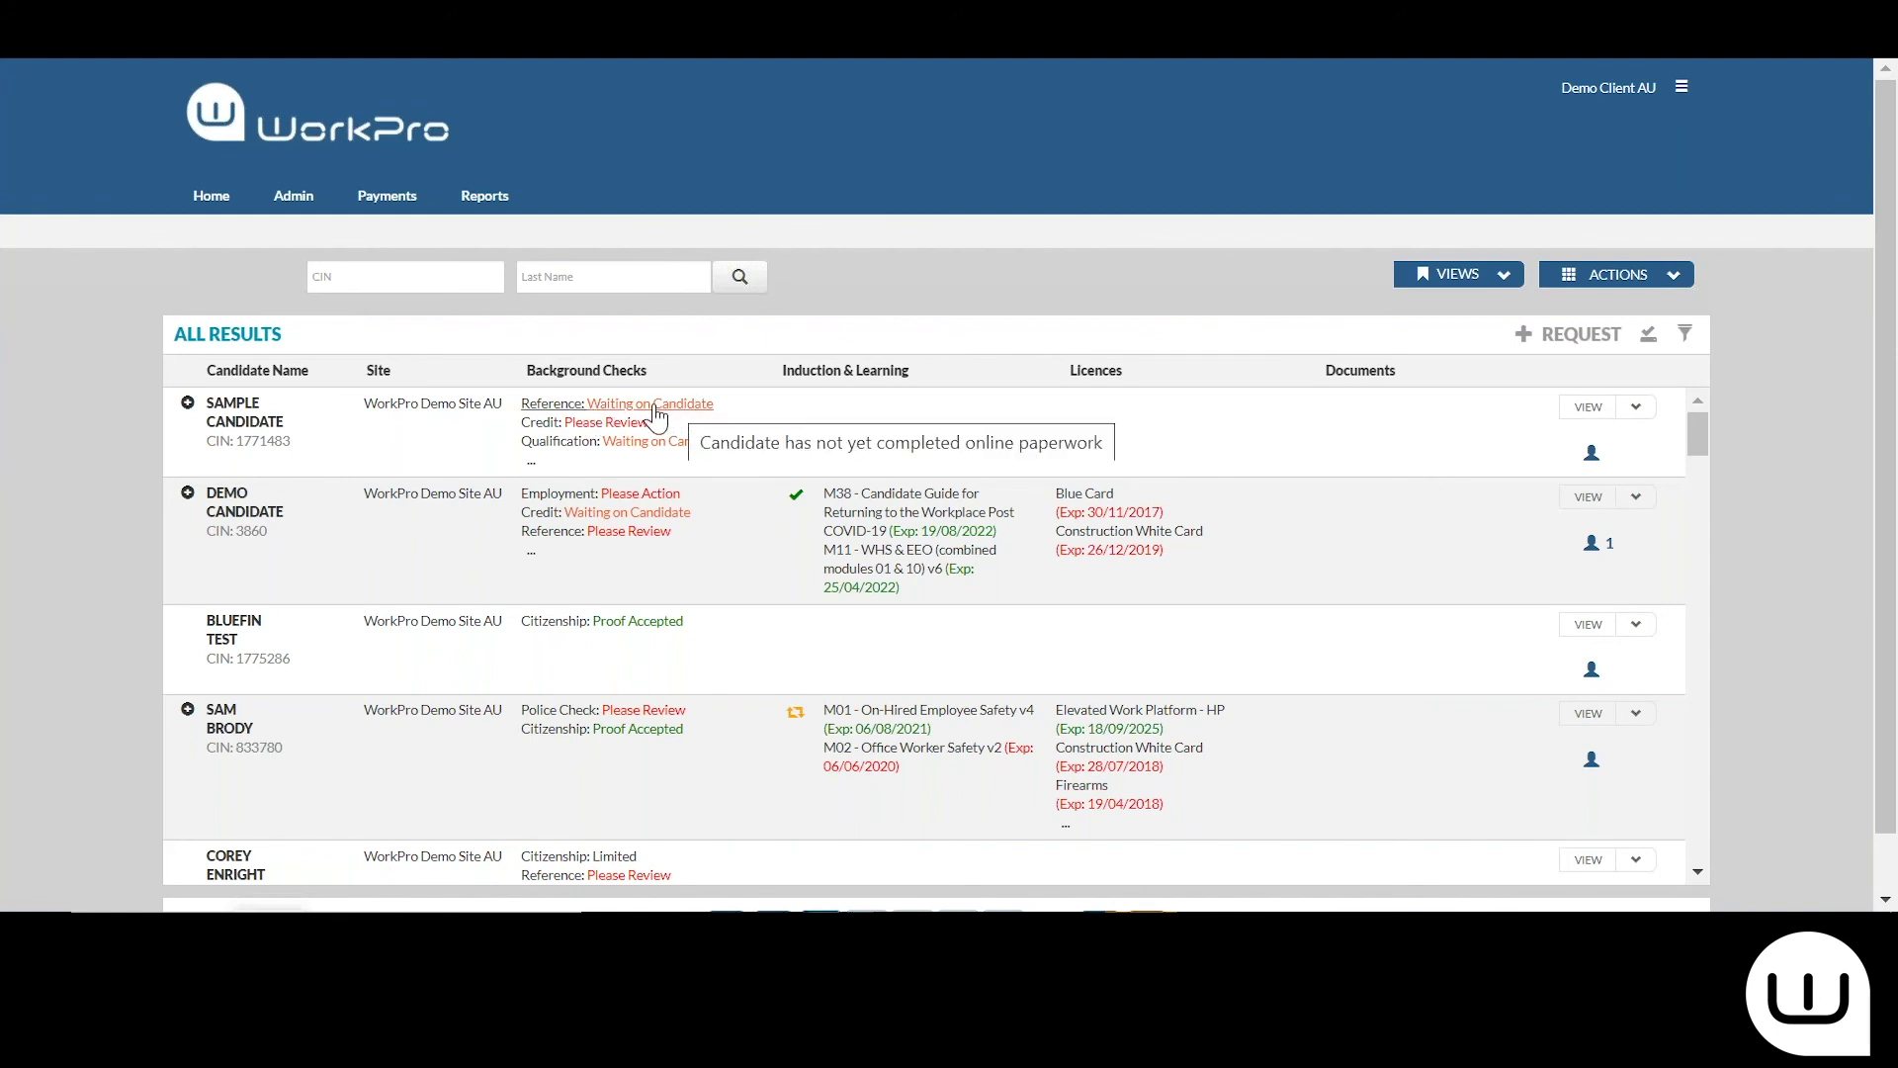
{"action": "left_click", "coordinate": [631, 533]}
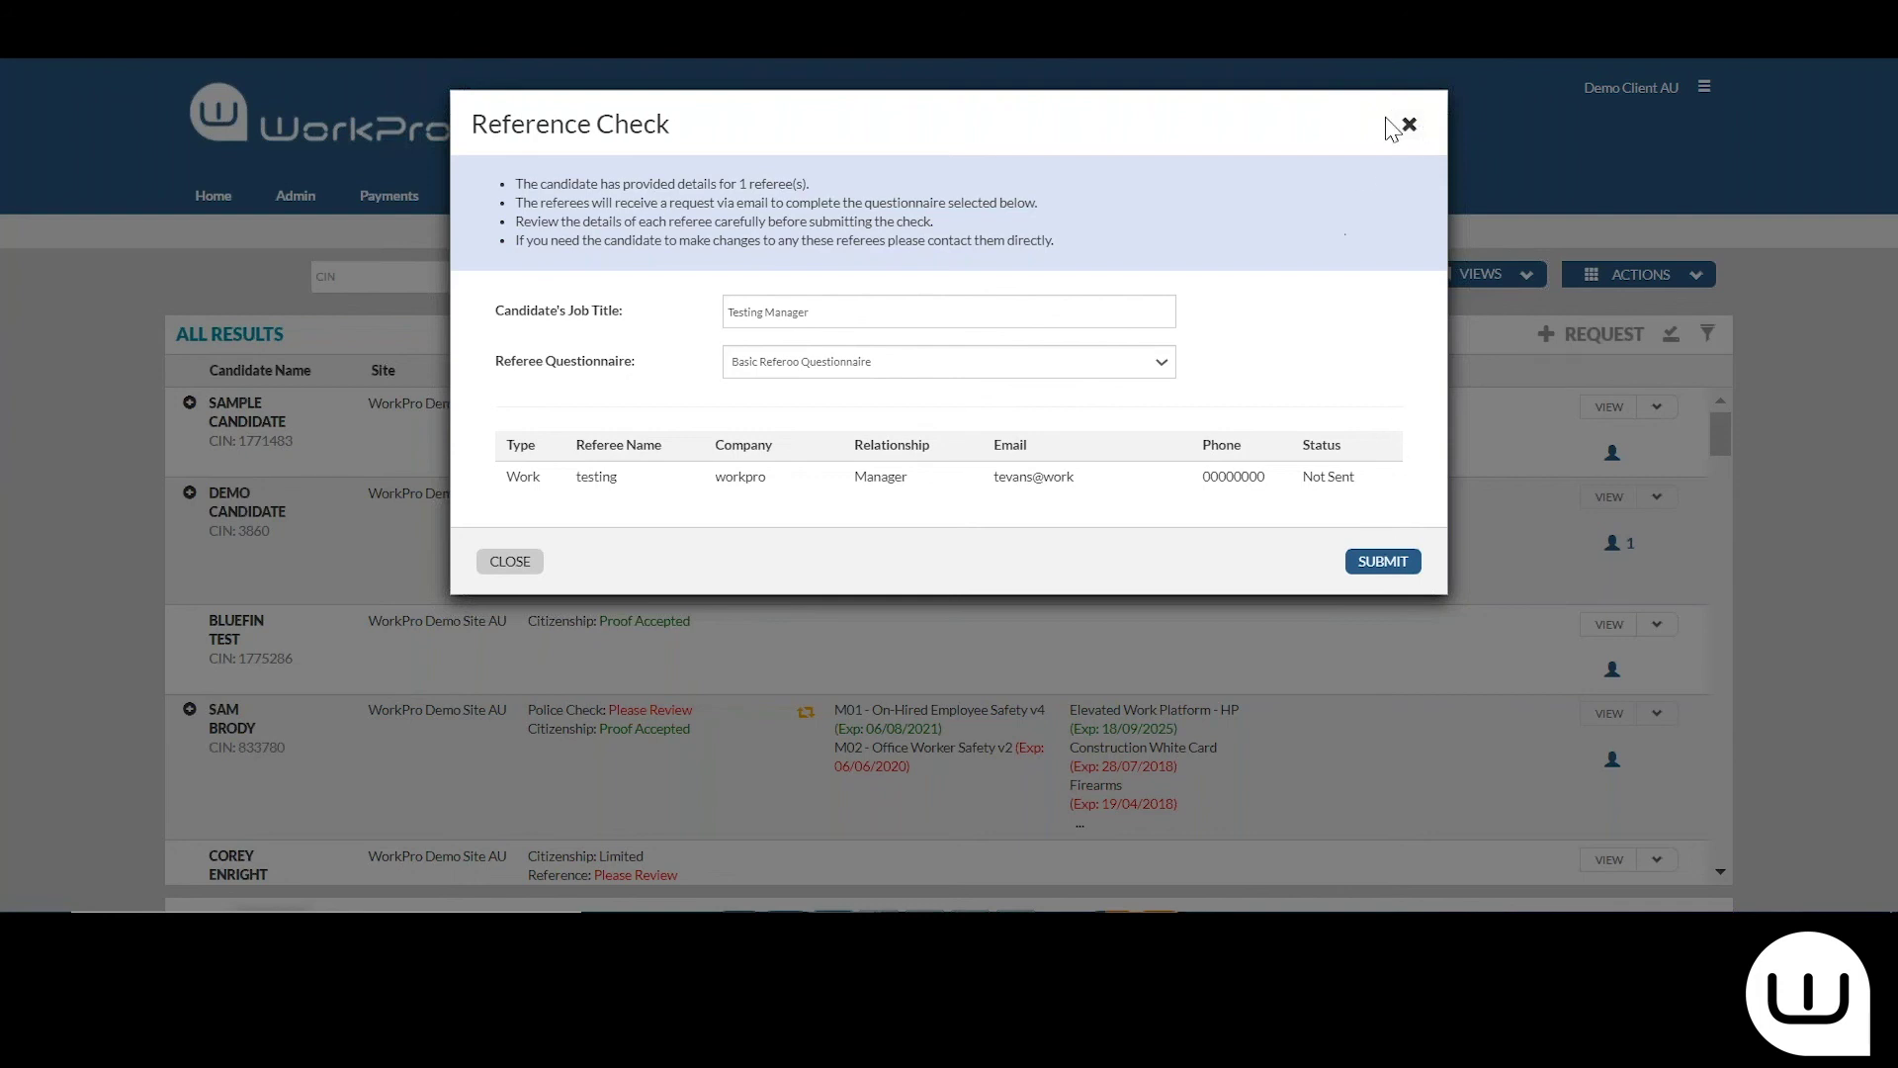
Close the pending review without submitting and open the Finalised reference check's Check Completed summary
{"action": "left_click", "coordinate": [1410, 130]}
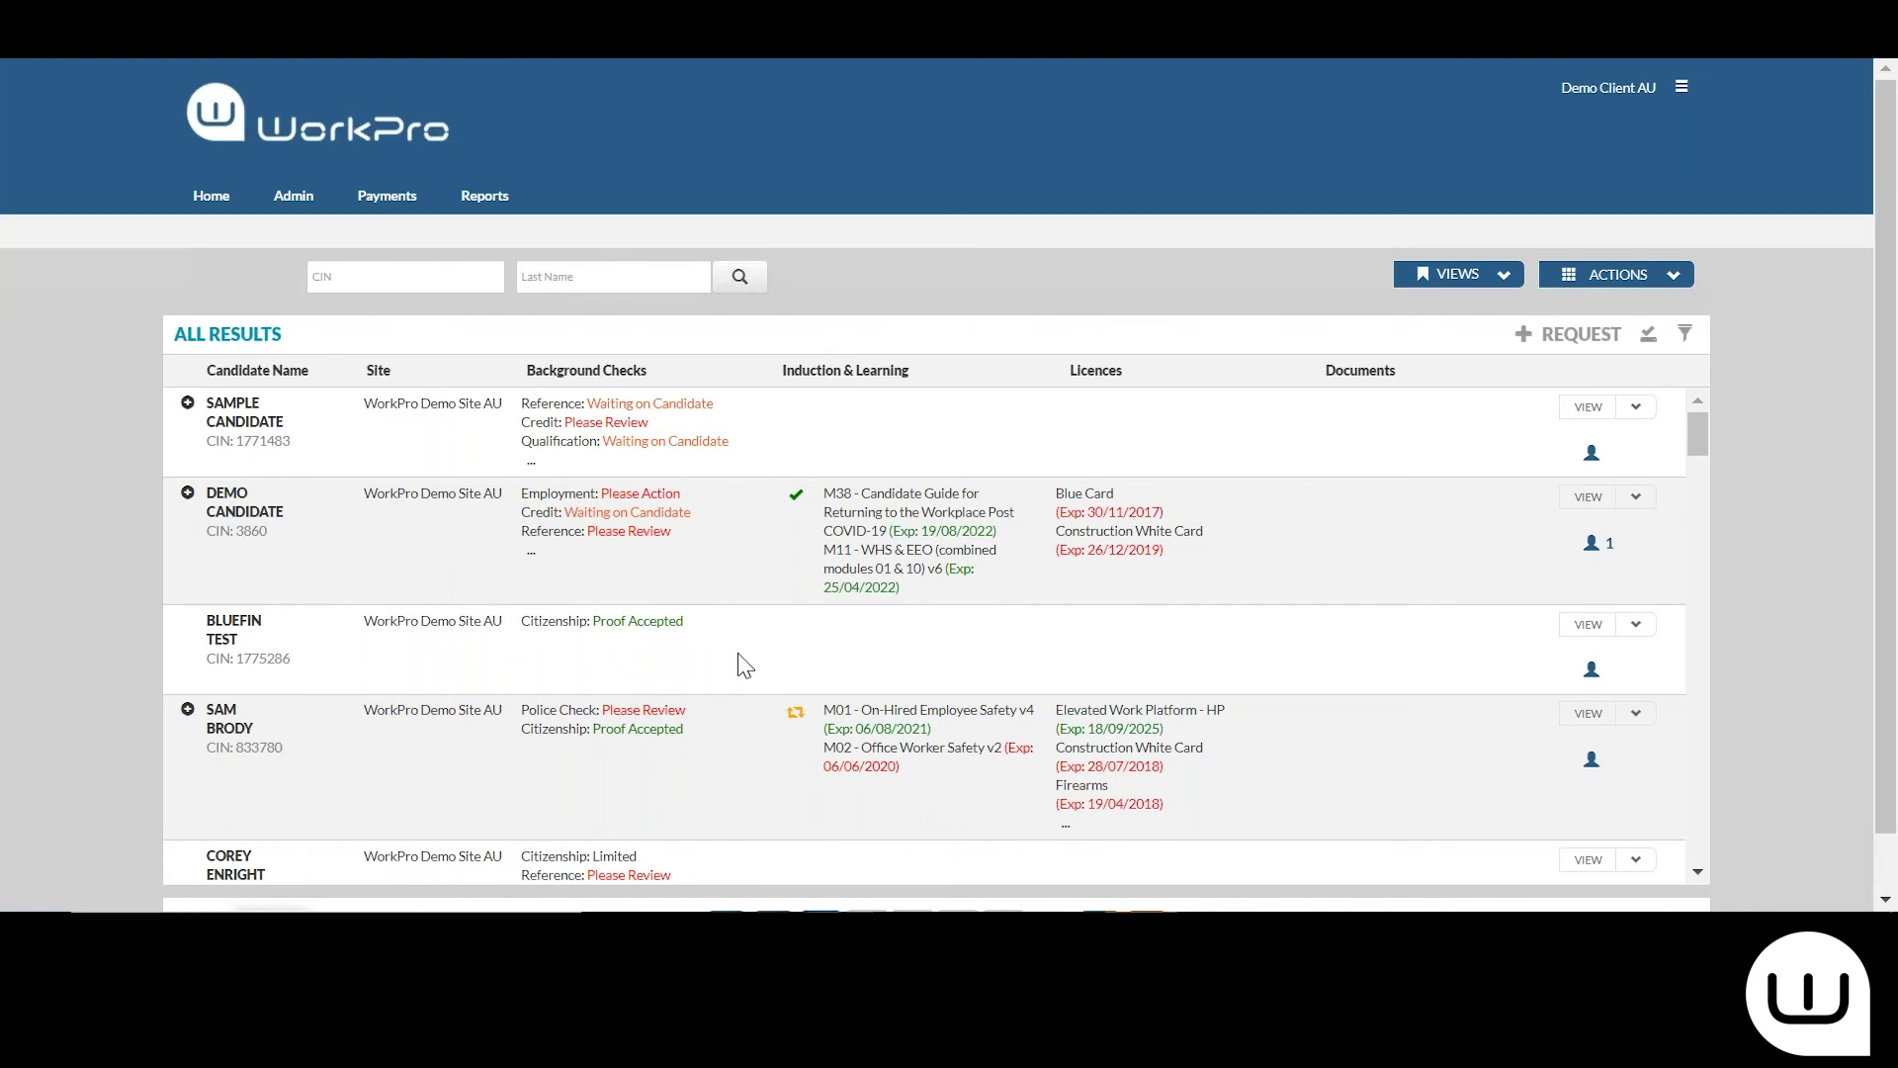
{"action": "scroll", "coordinate": [744, 665], "scroll_direction": "down", "scroll_amount": 5}
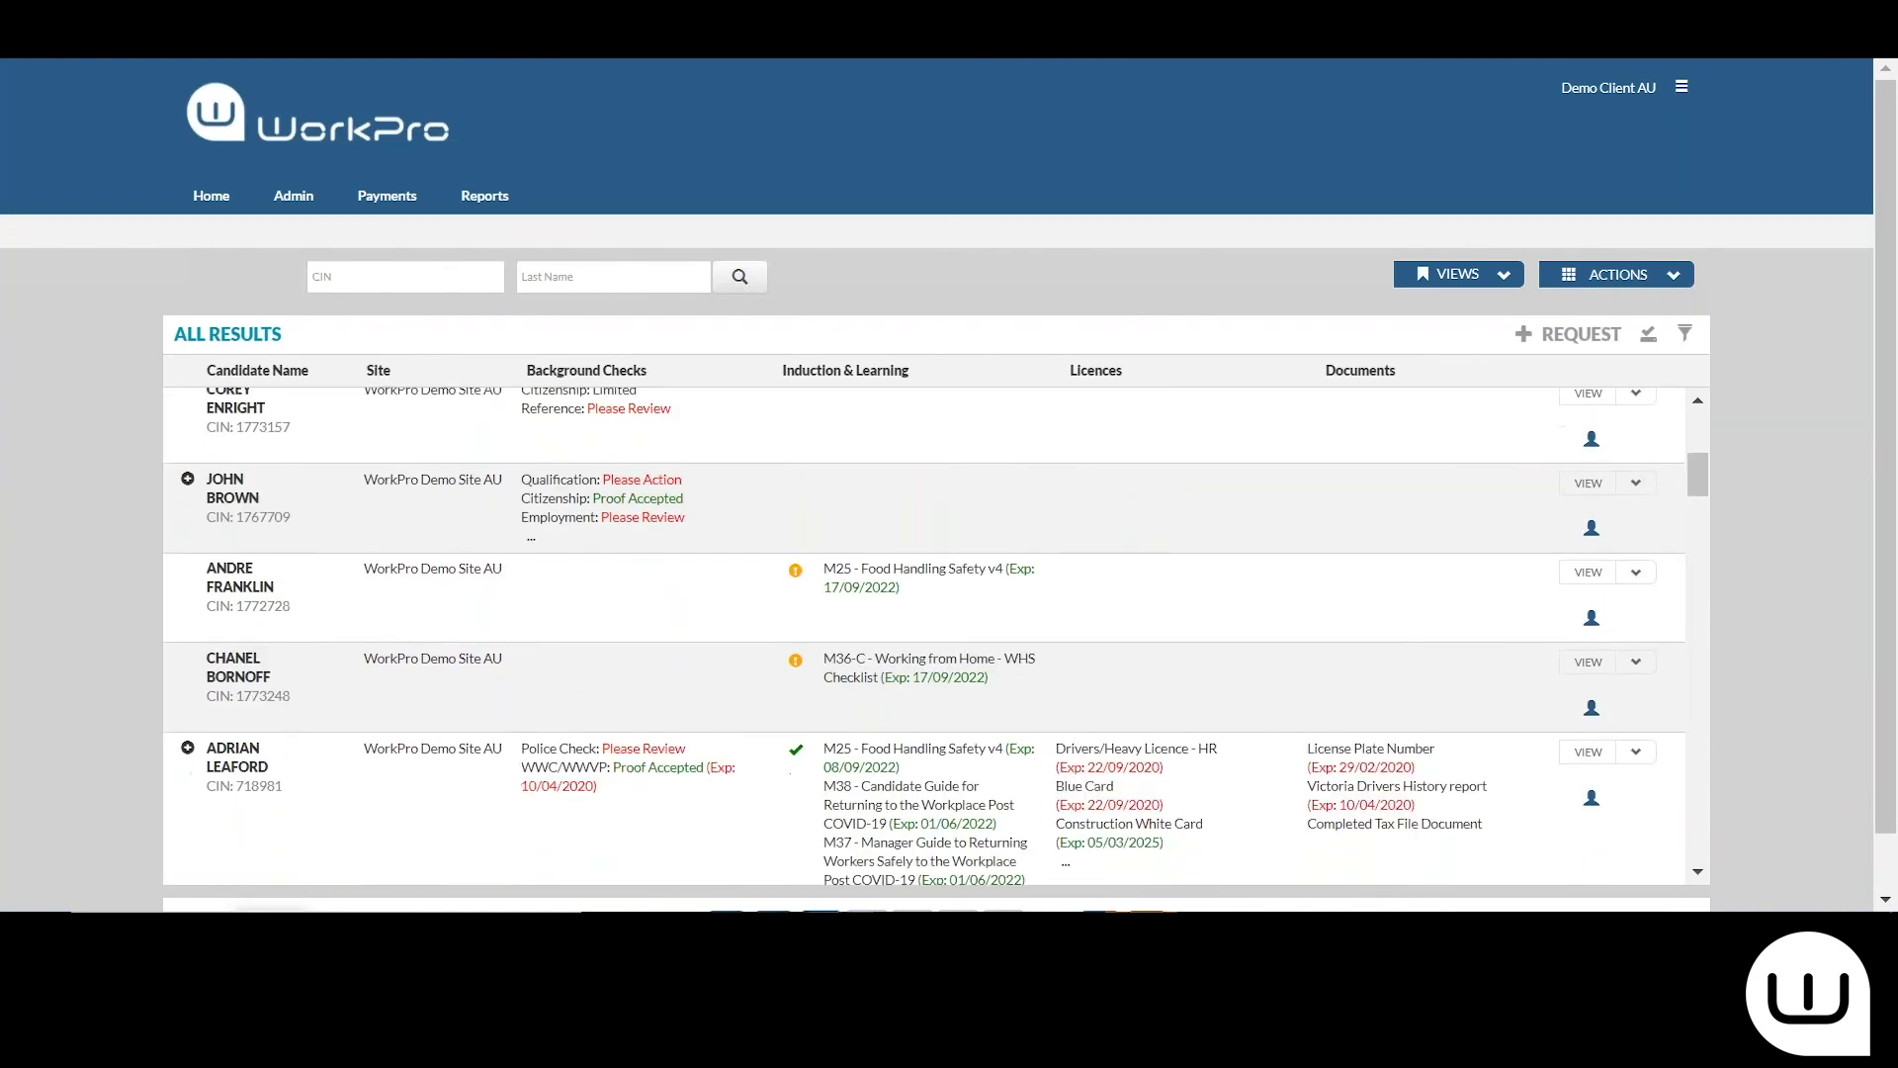
{"action": "scroll", "coordinate": [618, 672], "scroll_direction": "down", "scroll_amount": 3}
{"action": "left_click", "coordinate": [614, 662]}
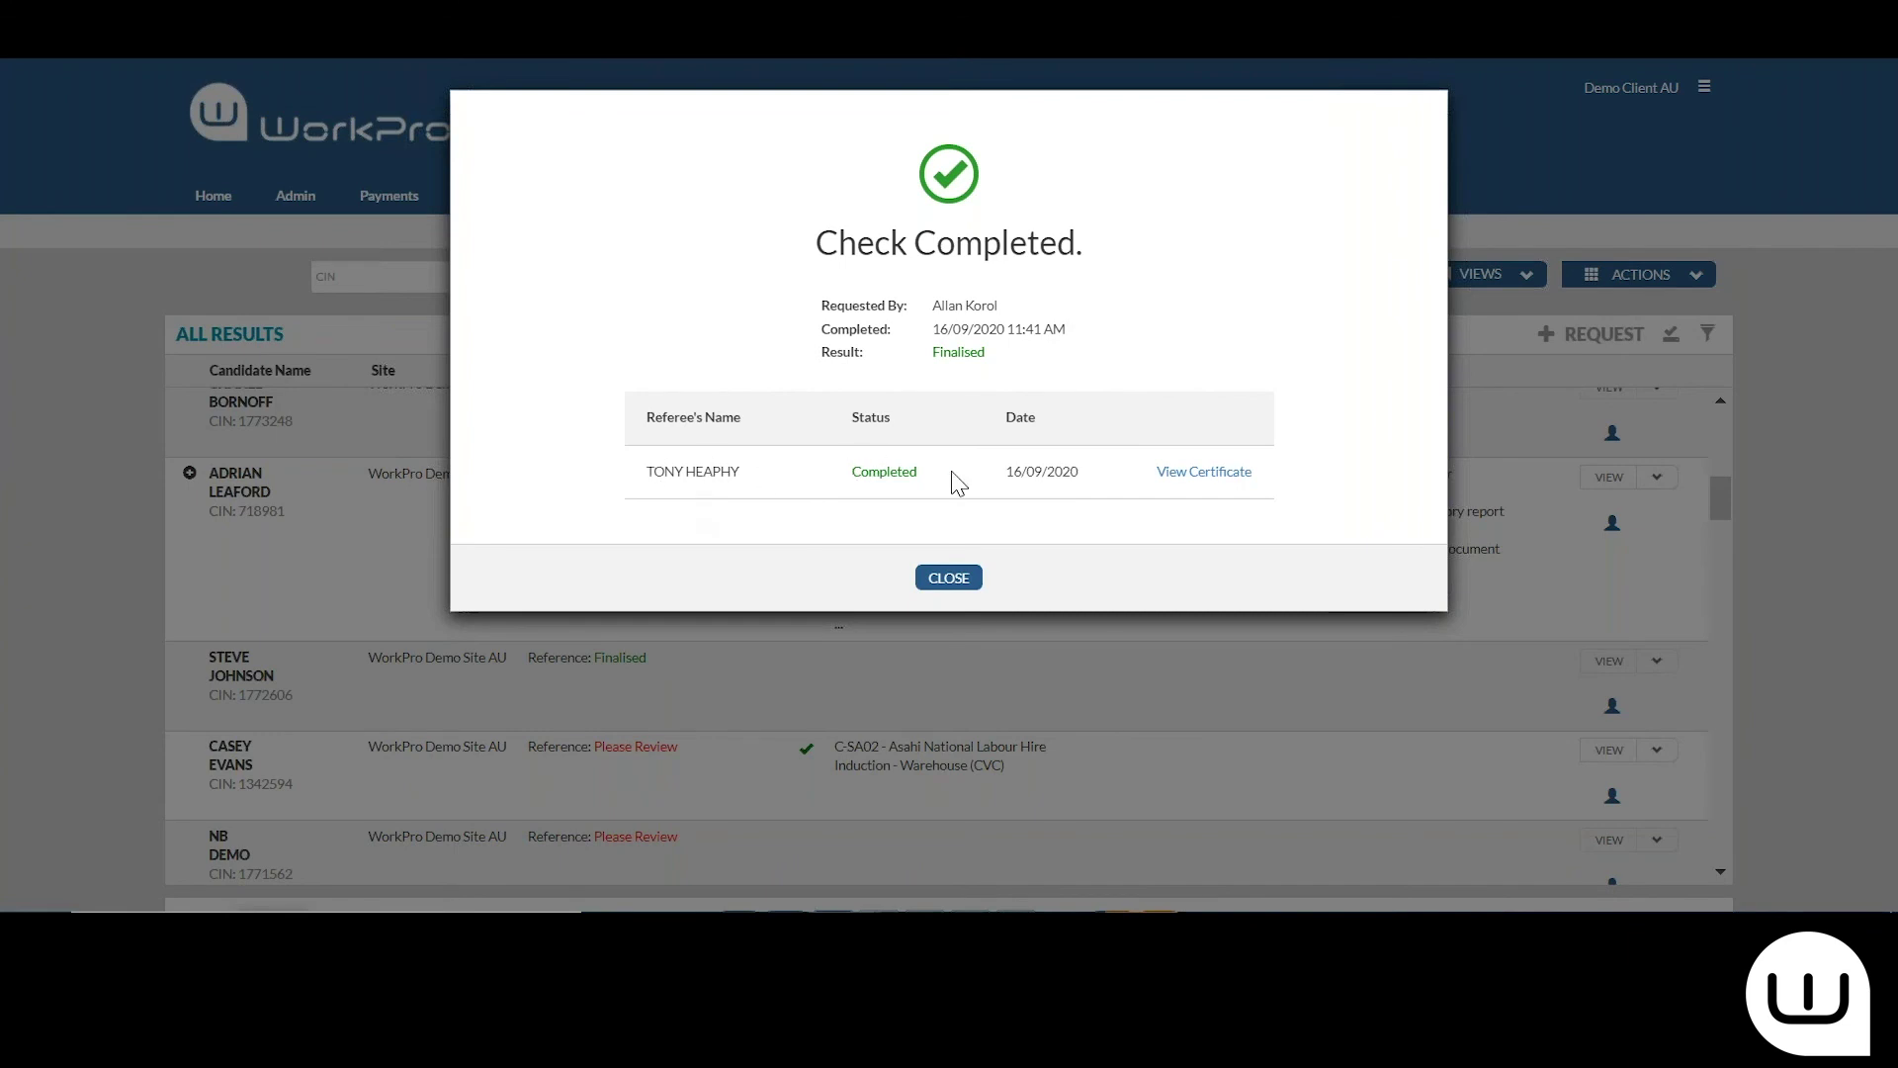
Read through the referee's 3-page Candidate Report certificate, then close the report viewer
{"action": "left_click", "coordinate": [1212, 473]}
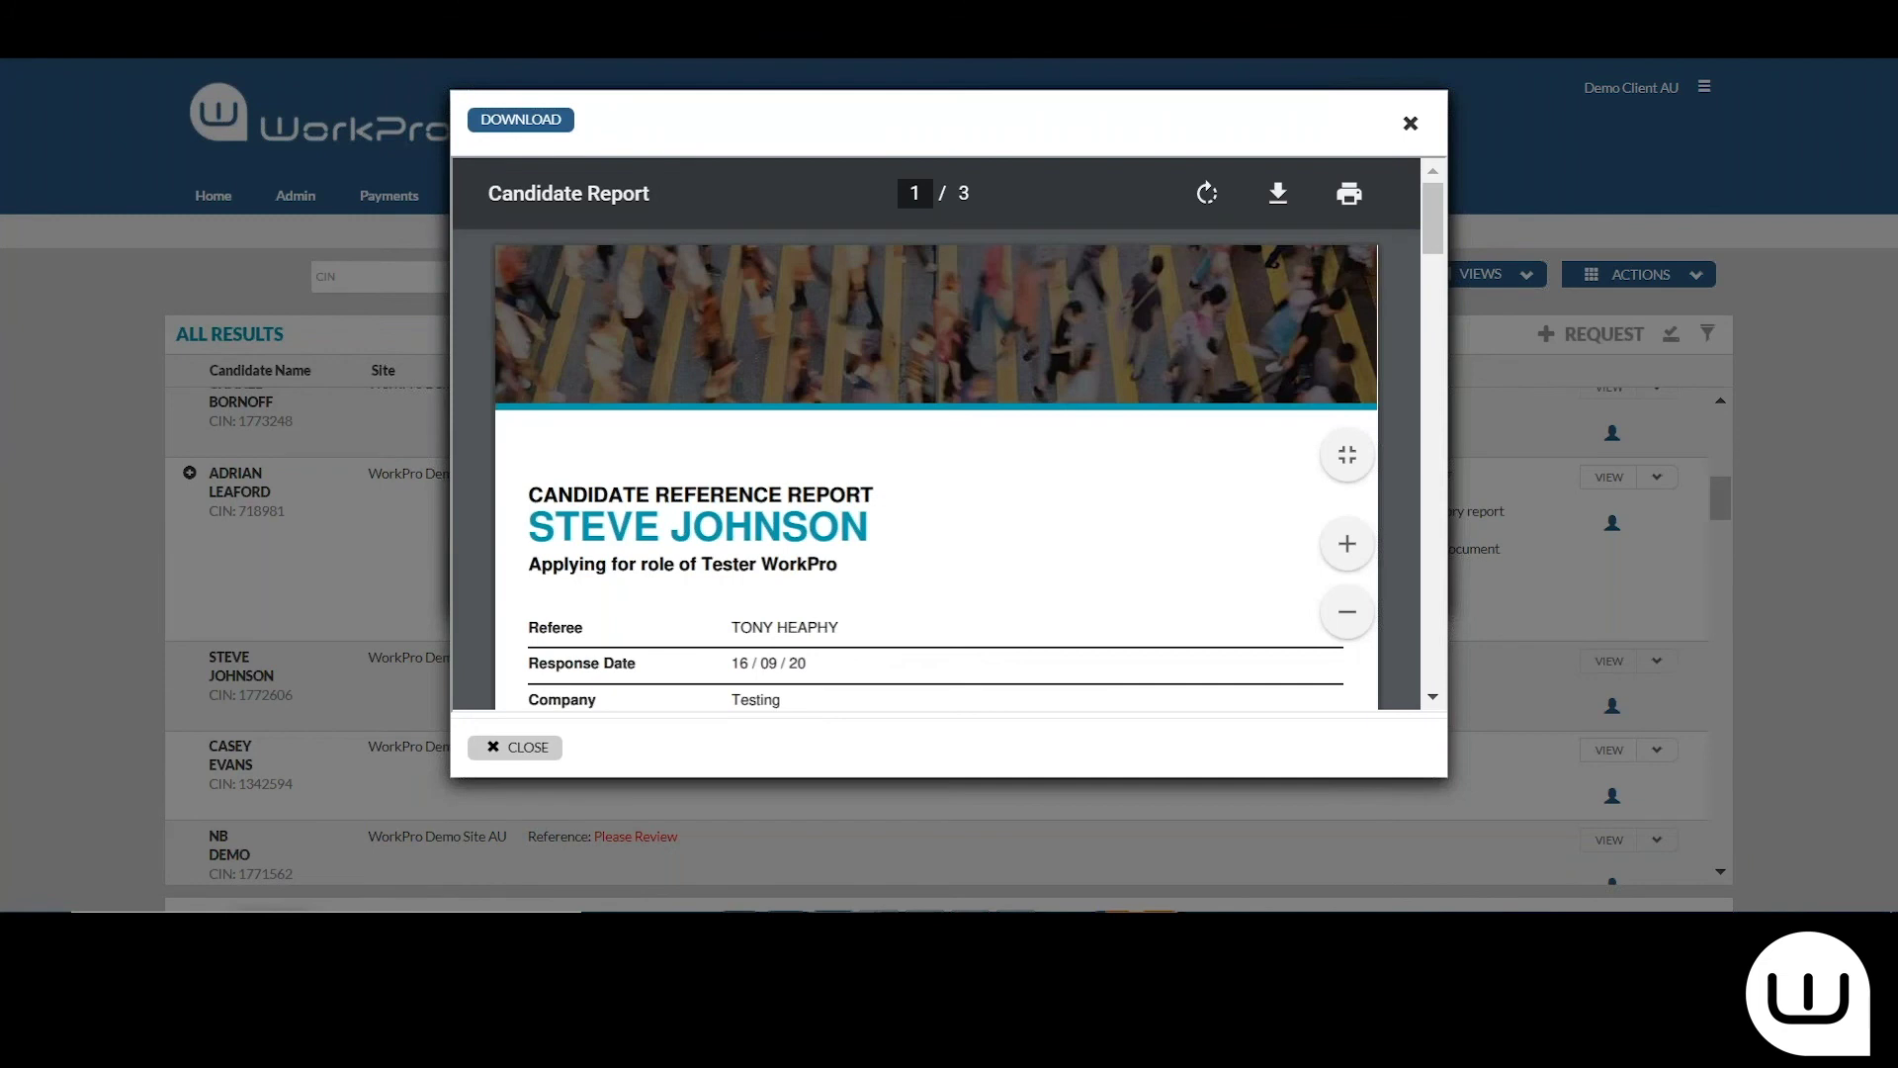
{"action": "scroll", "coordinate": [937, 435], "scroll_direction": "down", "scroll_amount": 5}
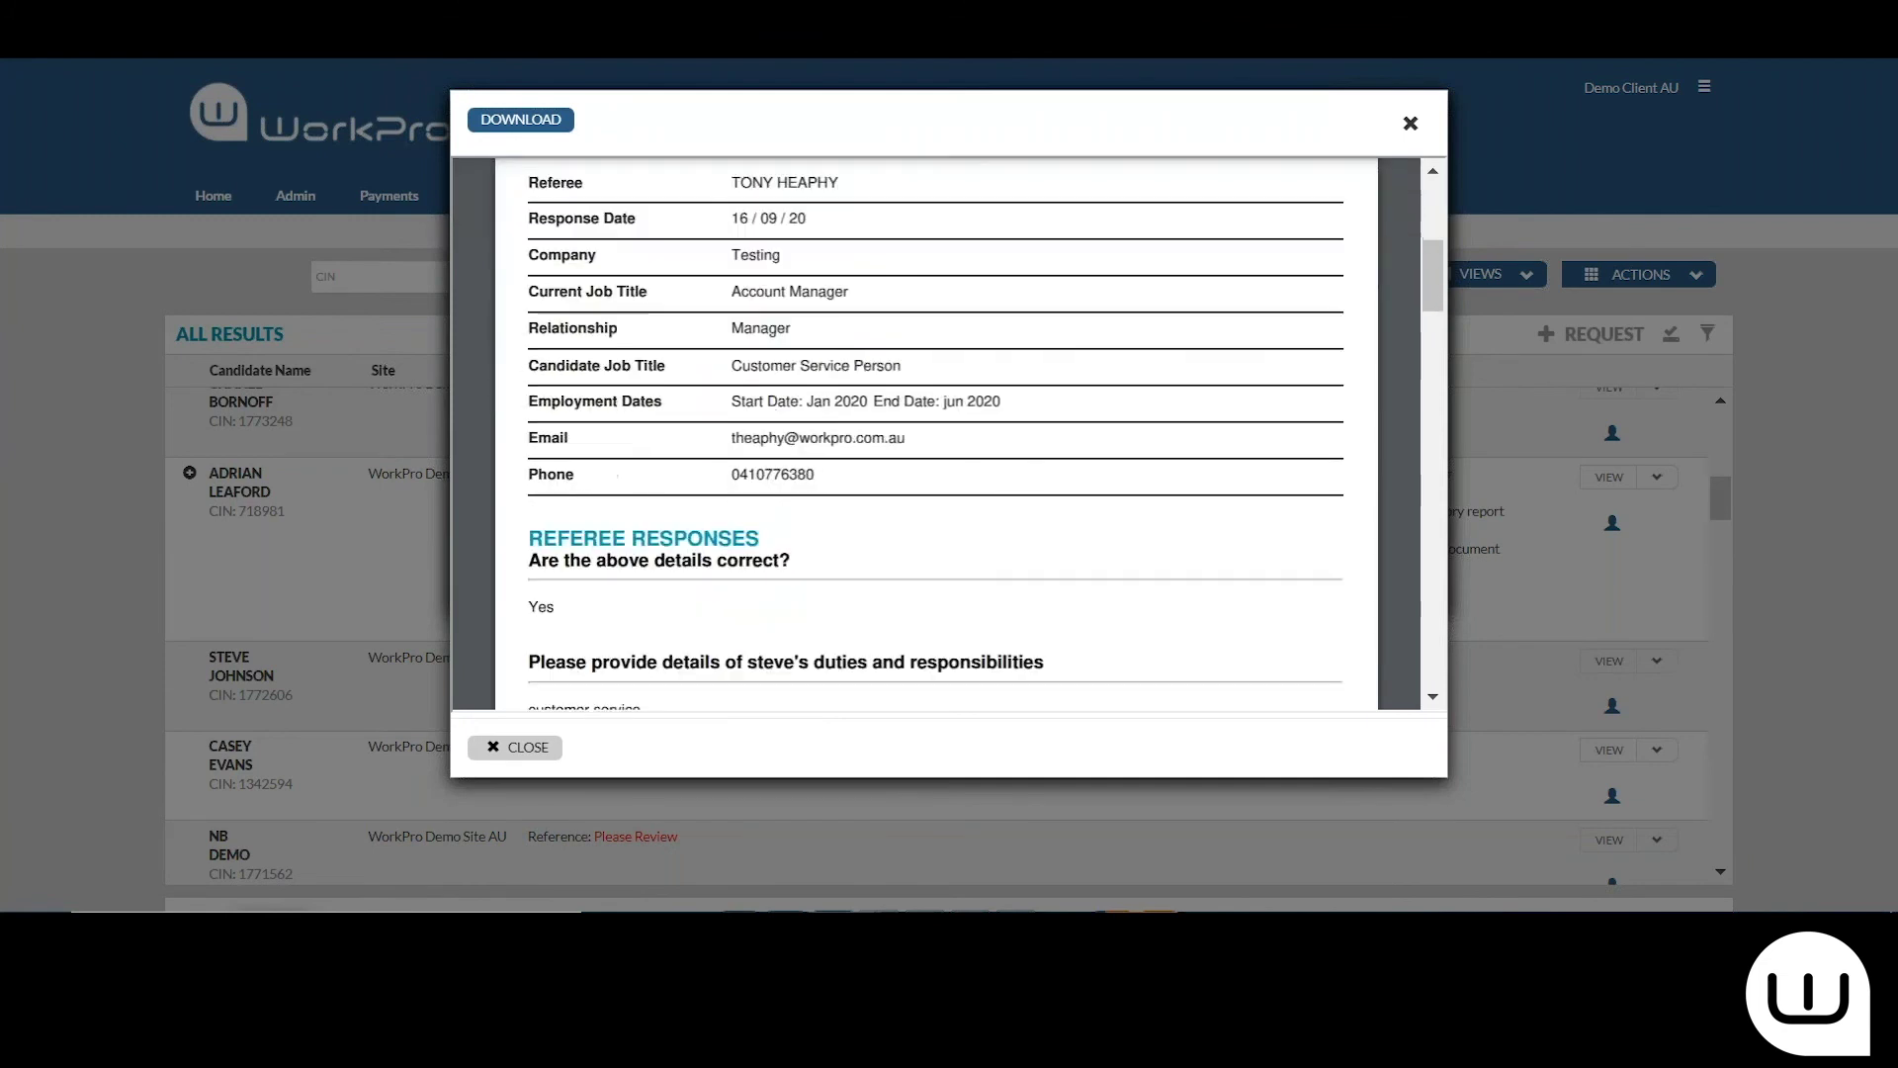
{"action": "scroll", "coordinate": [1182, 461], "scroll_direction": "down", "scroll_amount": 5}
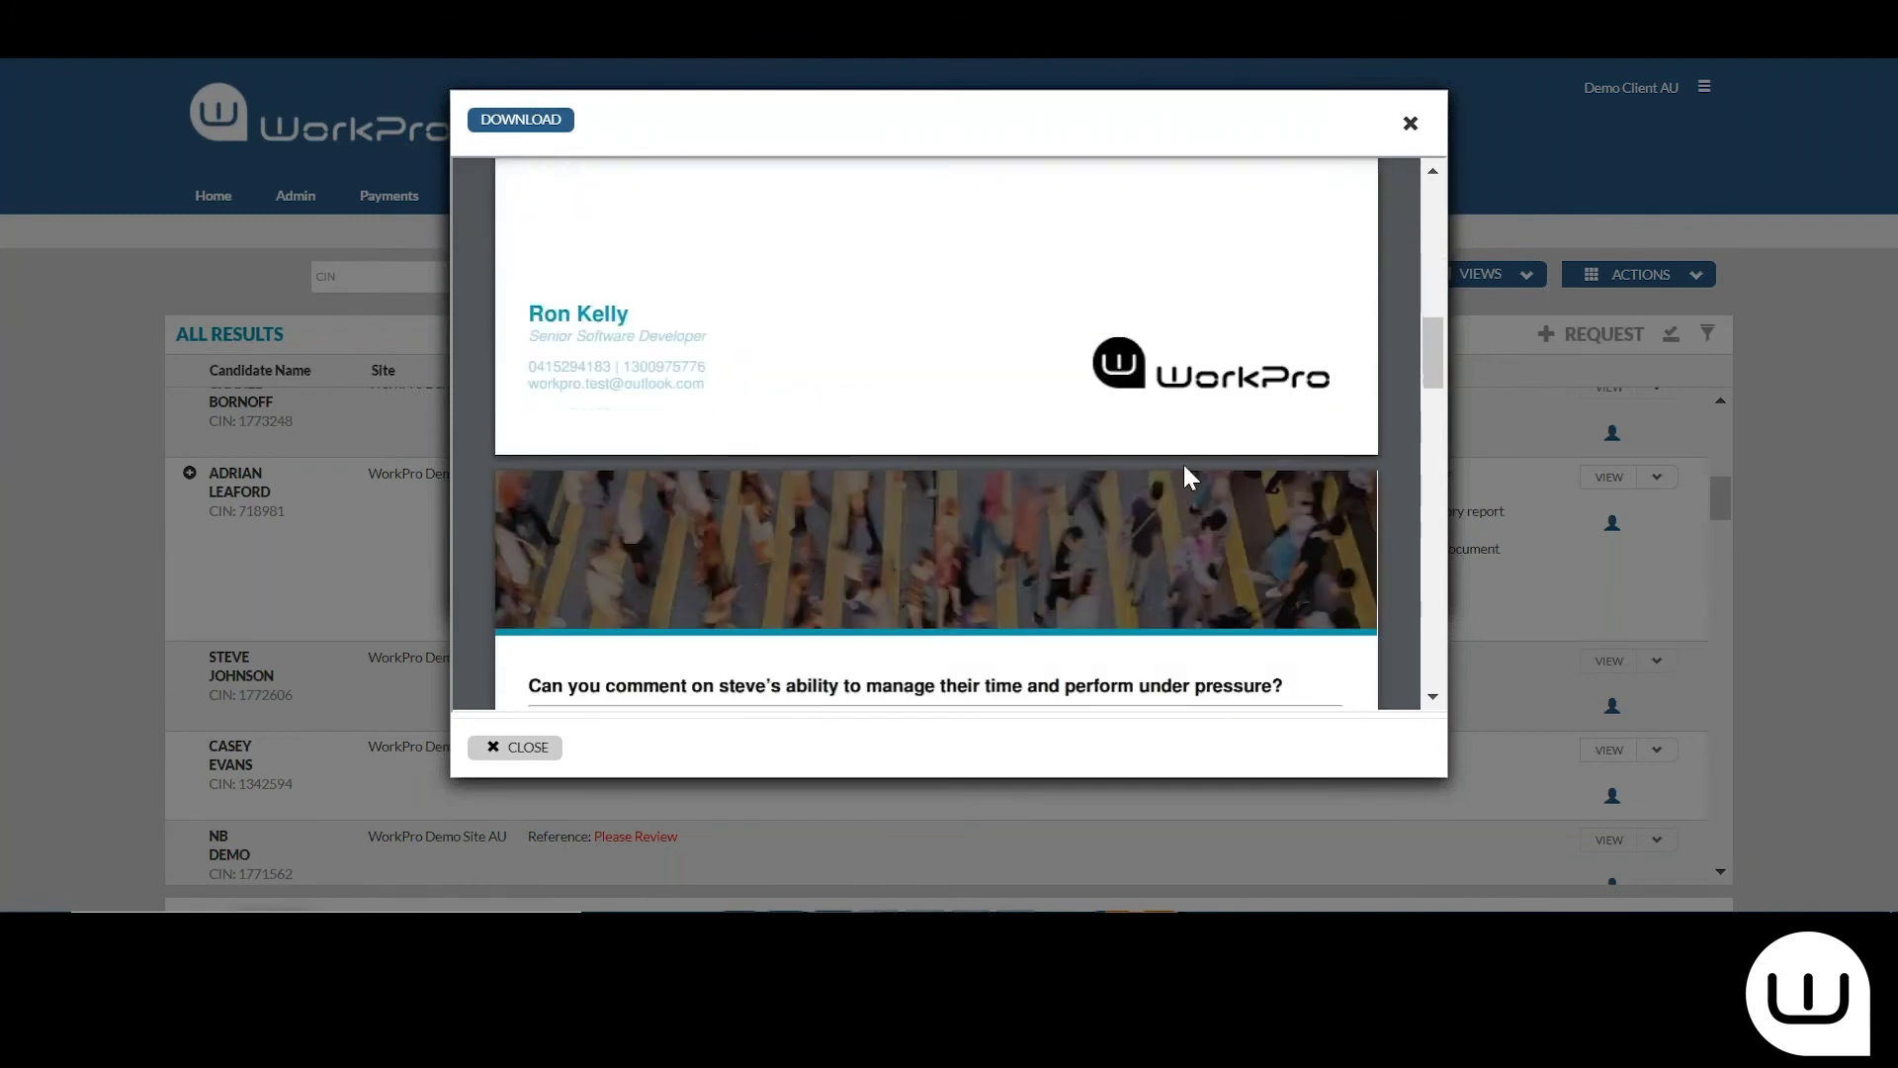
{"action": "mouse_move", "coordinate": [543, 273]}
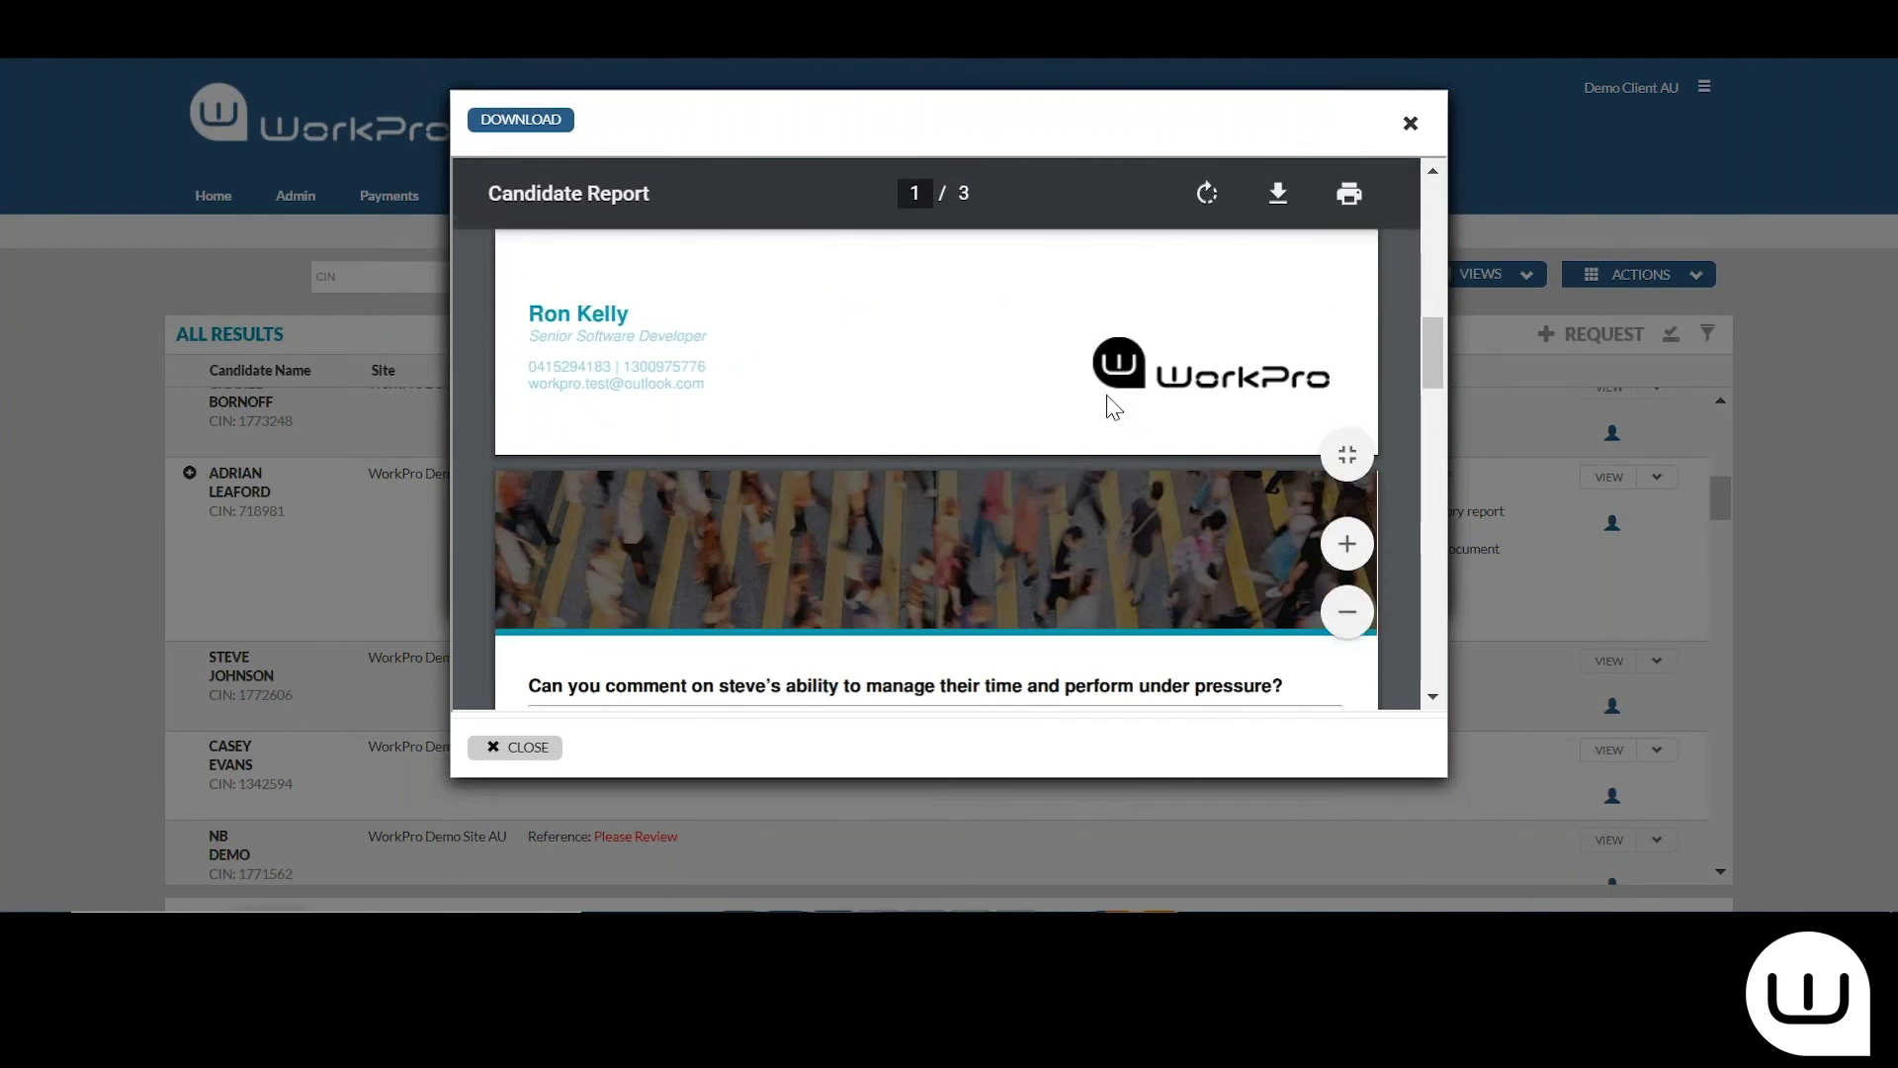
{"action": "left_click", "coordinate": [1410, 123]}
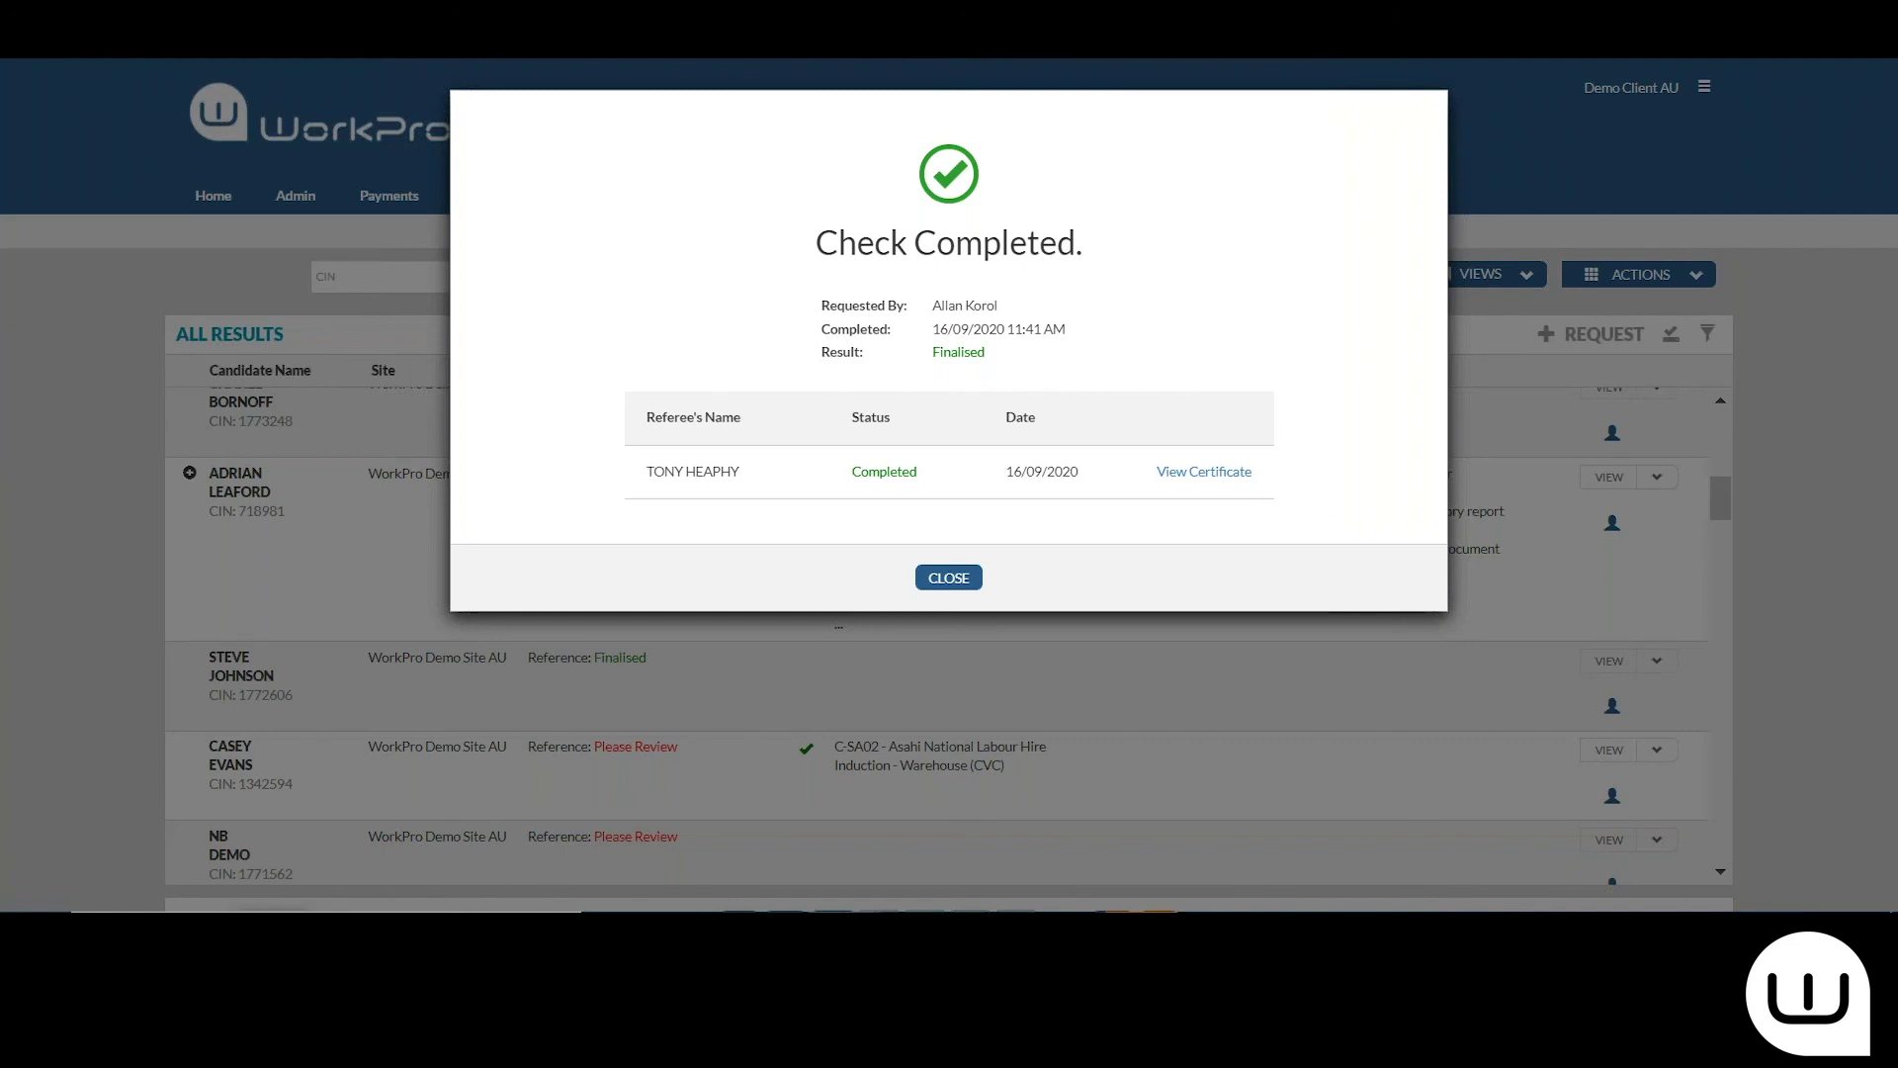
{"action": "left_click", "coordinate": [952, 579]}
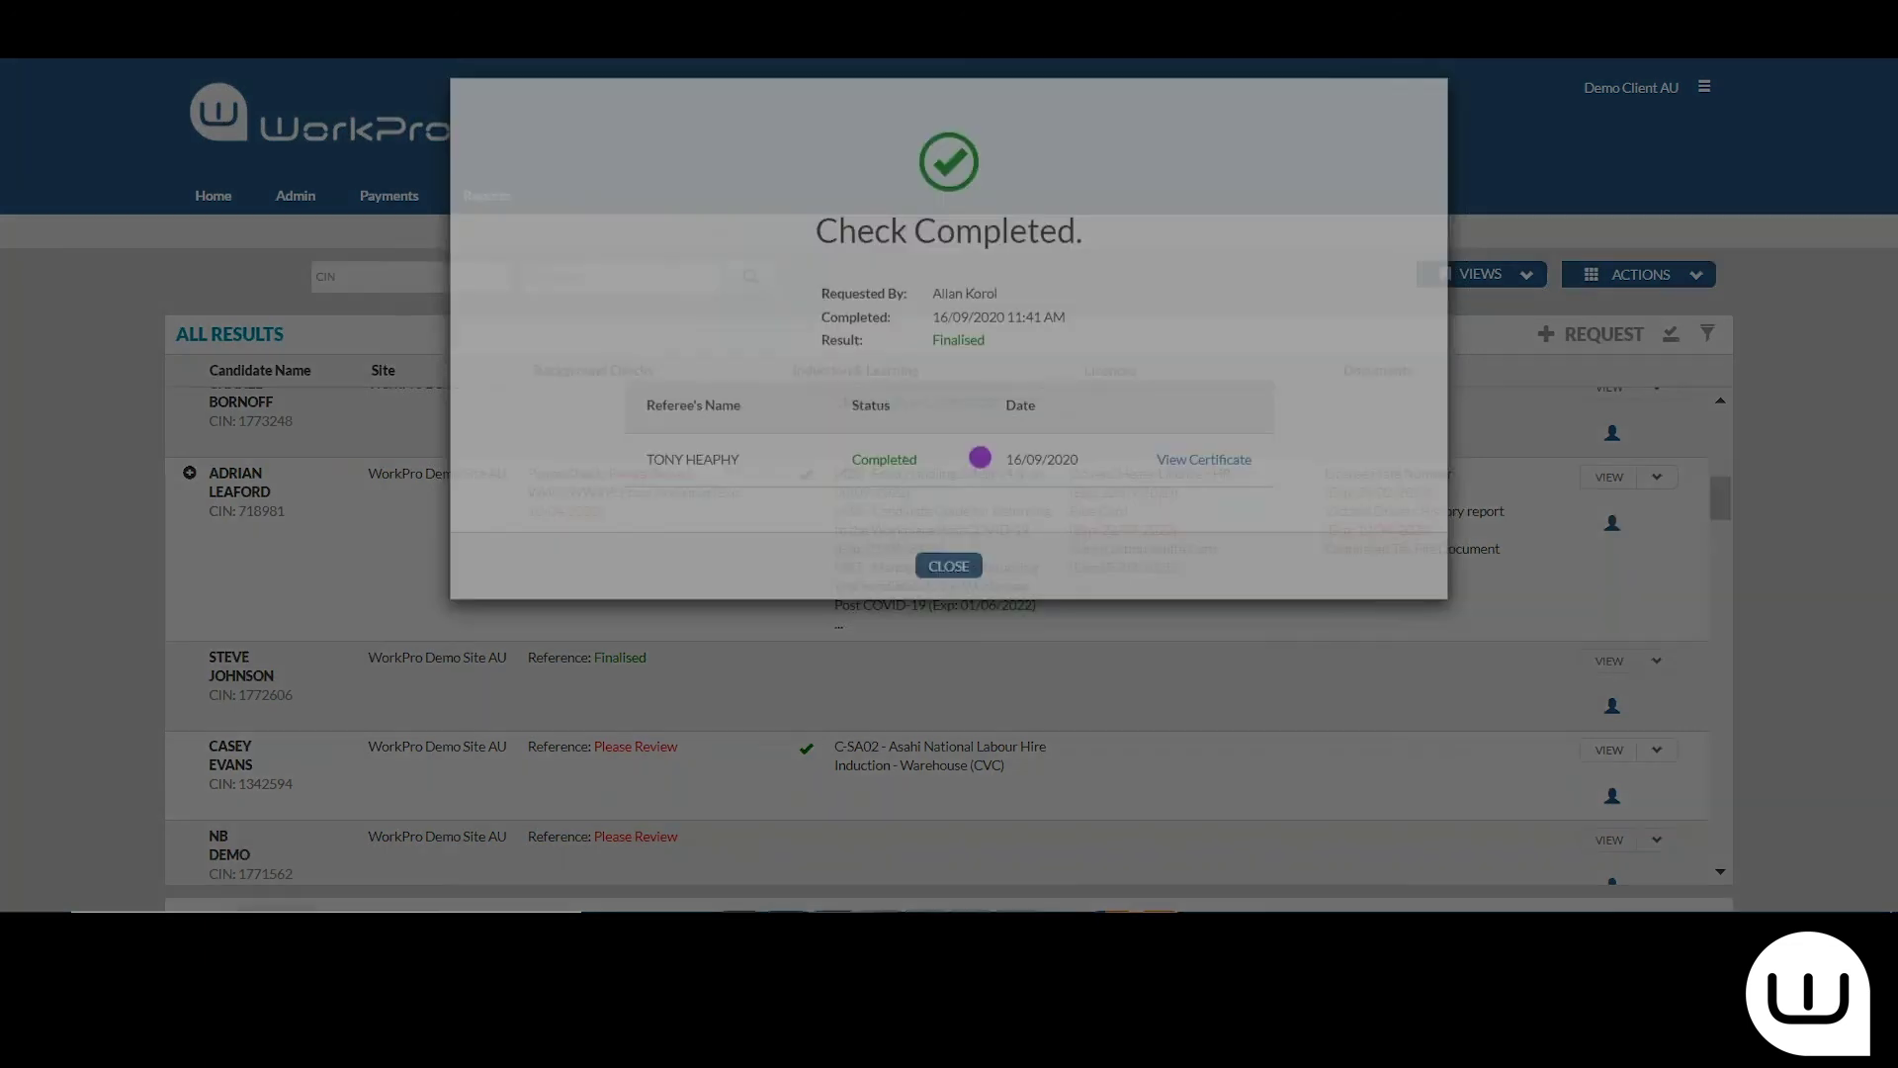